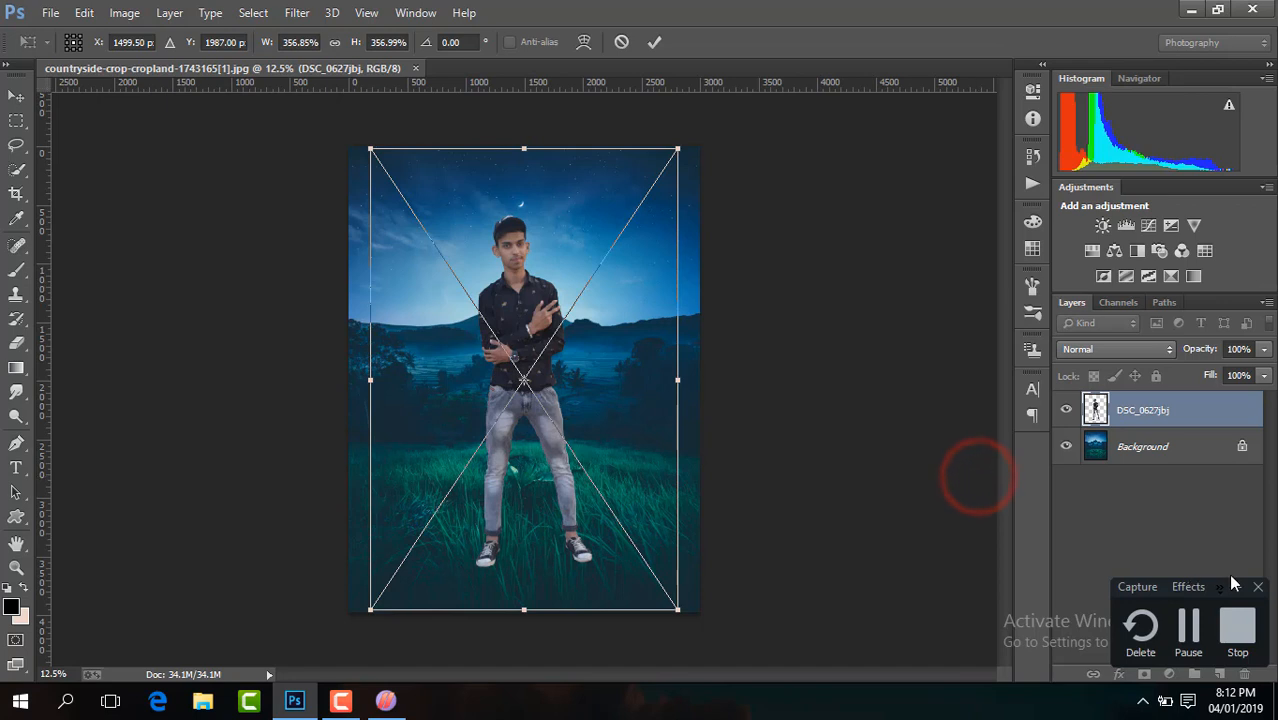
Commit the placed photo of the man and move him slightly lower in the night landscape
click(1236, 587)
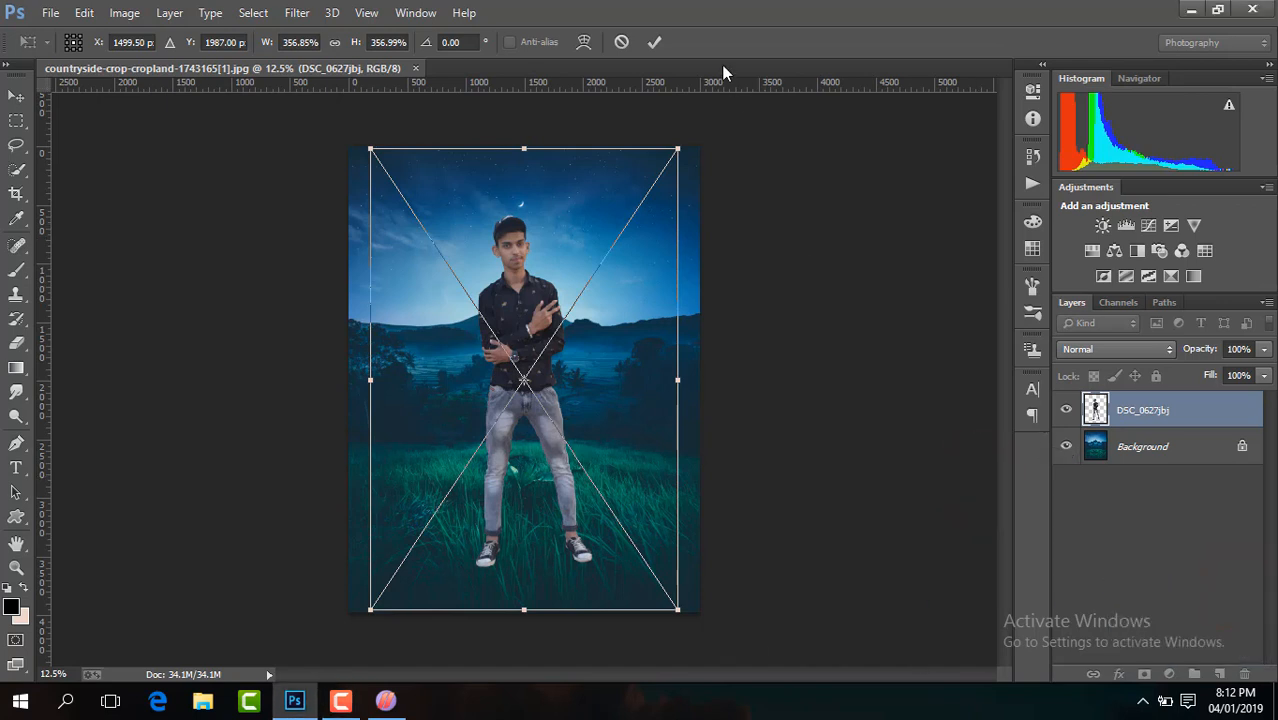
click(655, 41)
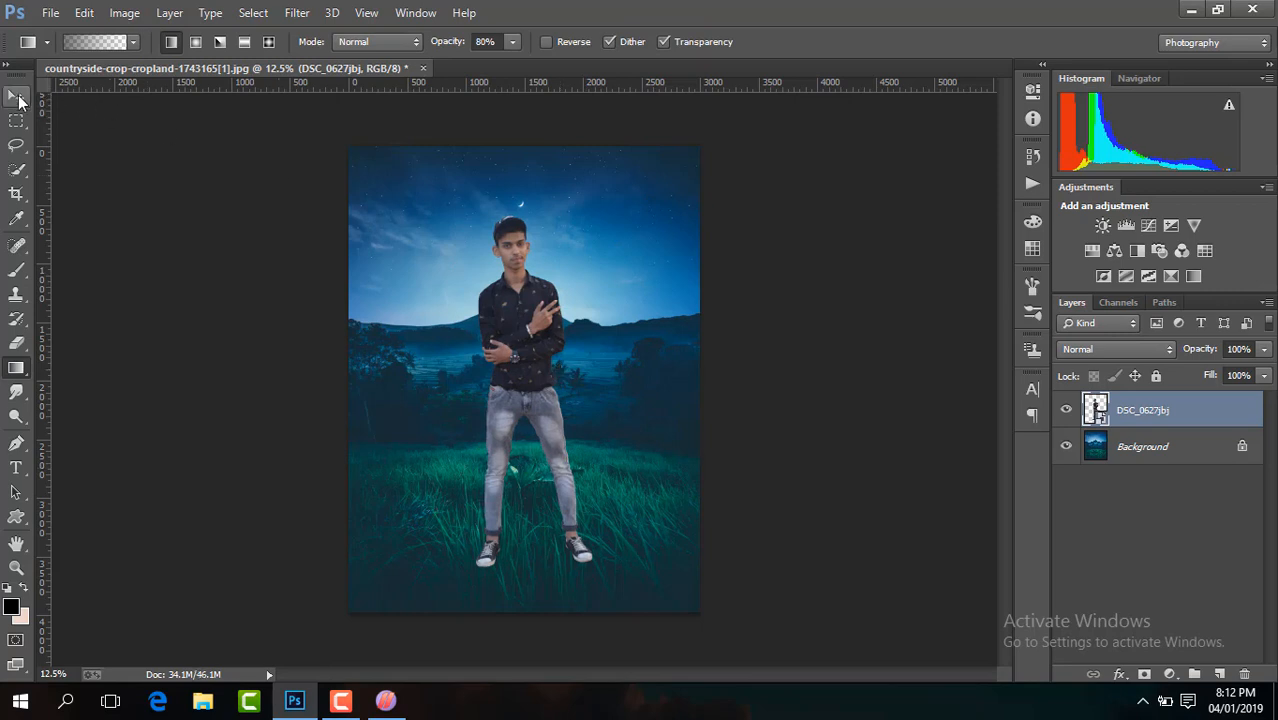
click(16, 95)
click(531, 258)
drag(531, 258, 531, 274)
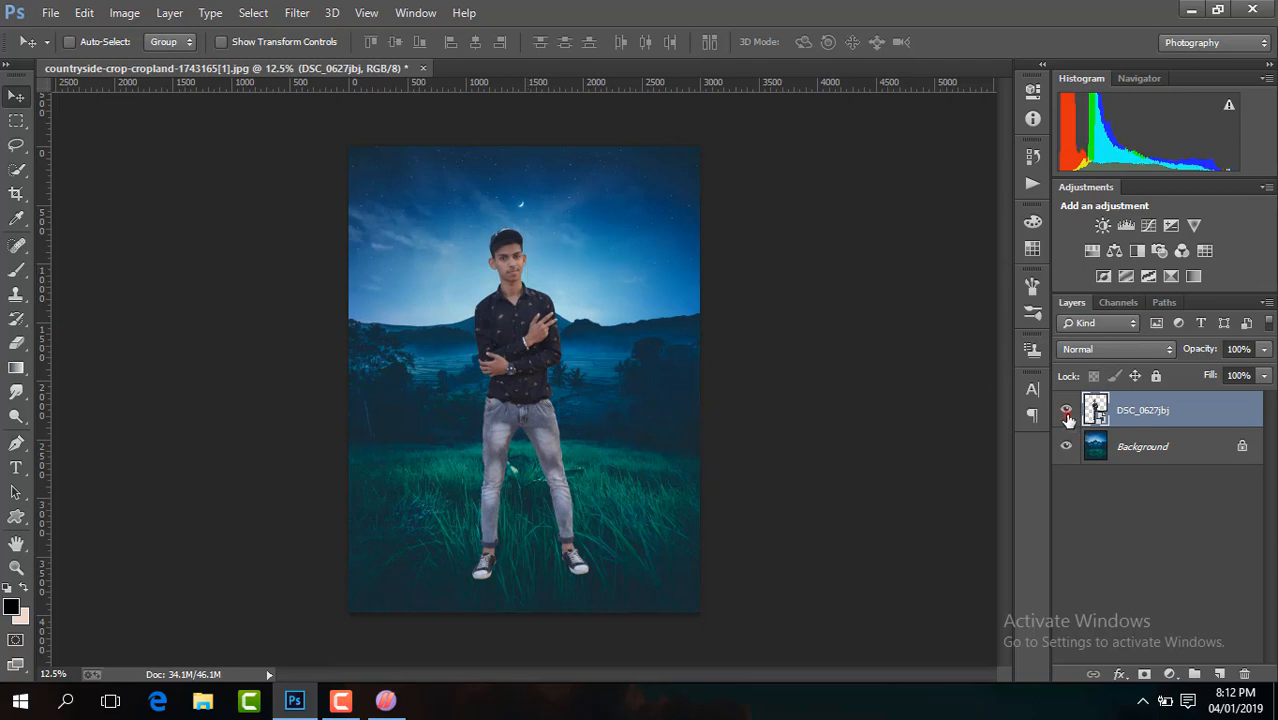
click(1066, 410)
click(1066, 410)
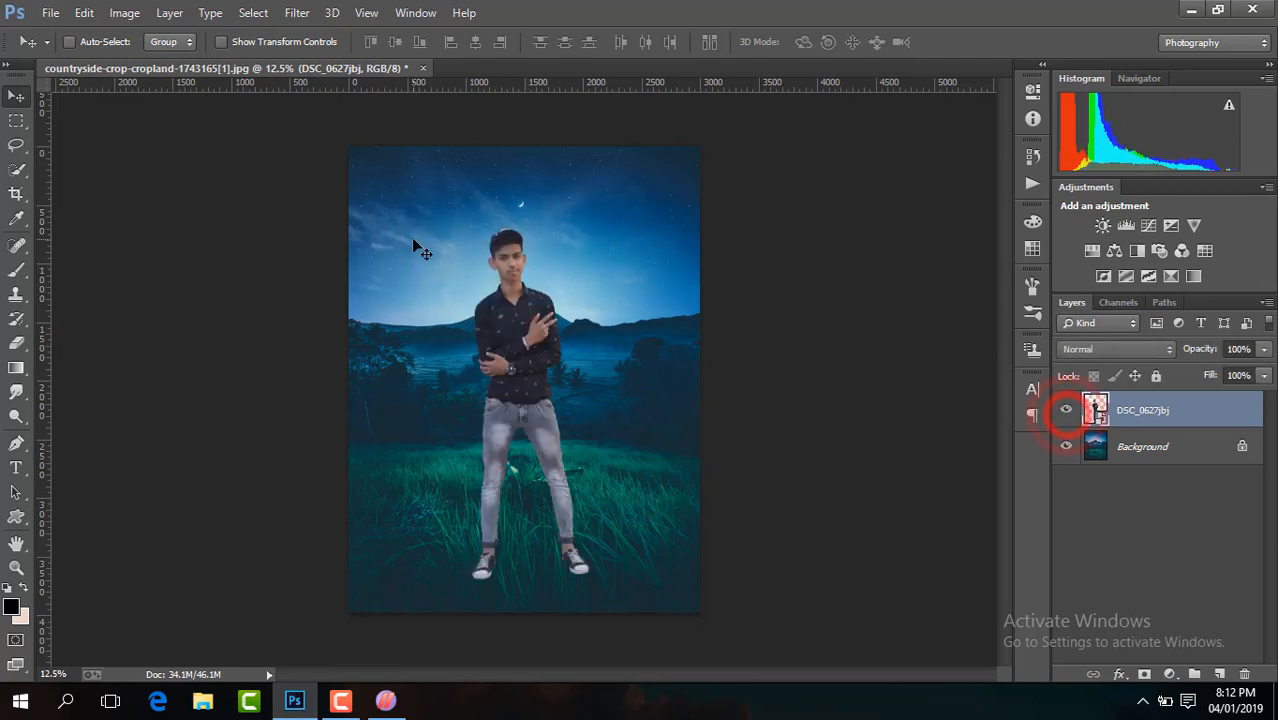
Rasterize the man's layer and erase his shoes into the grass using the 134 grass-shaped eraser tip at 314 px
click(16, 343)
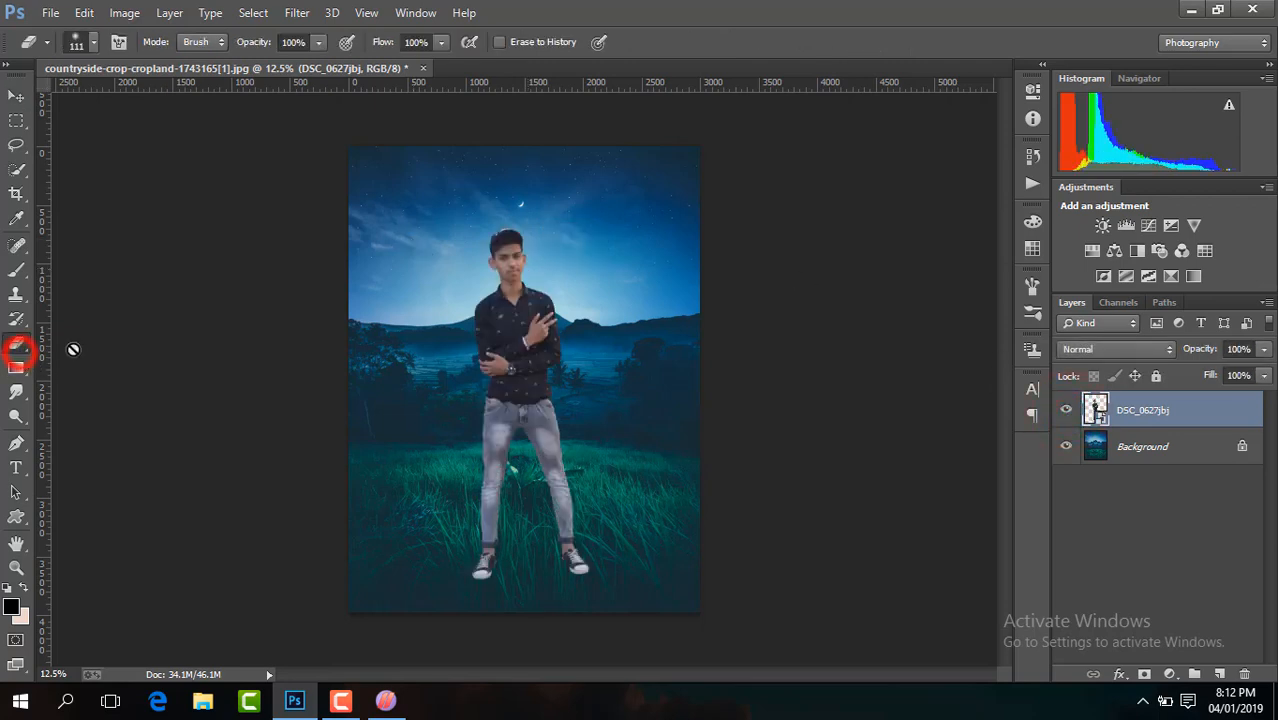
click(95, 45)
mouse_move(209, 196)
mouse_down()
mouse_move(216, 231)
mouse_move(211, 221)
mouse_up()
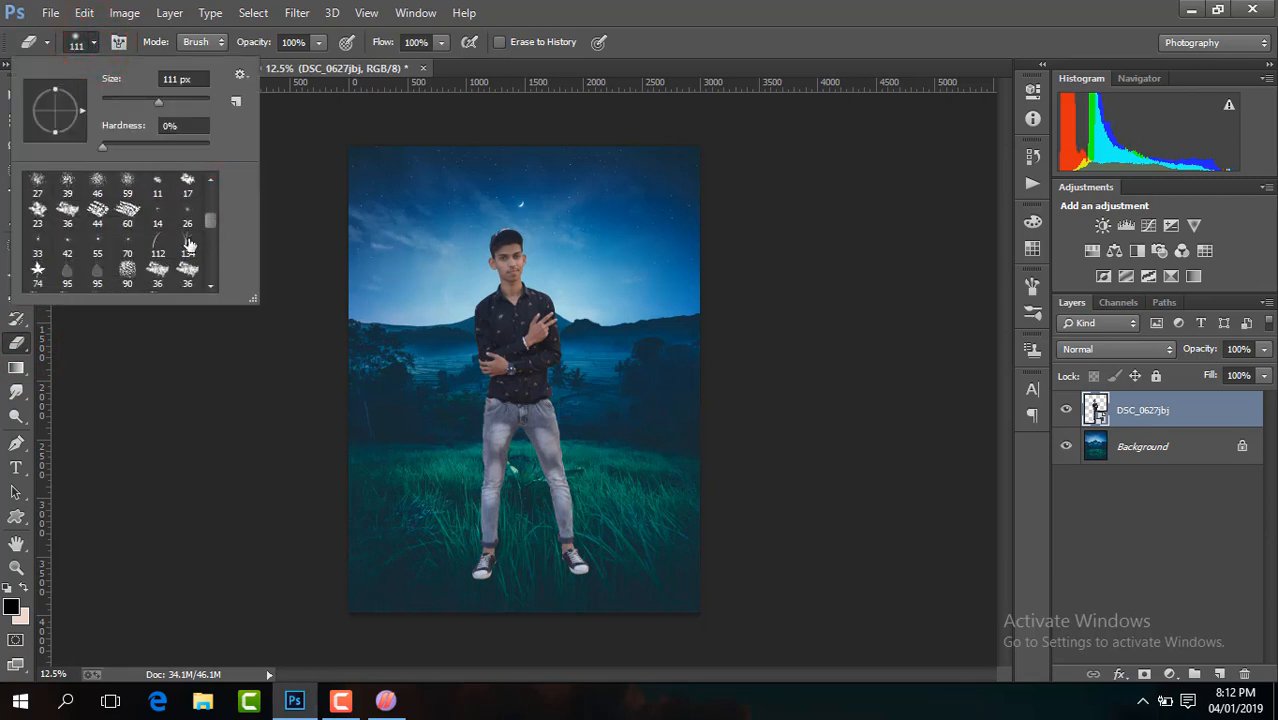
click(188, 244)
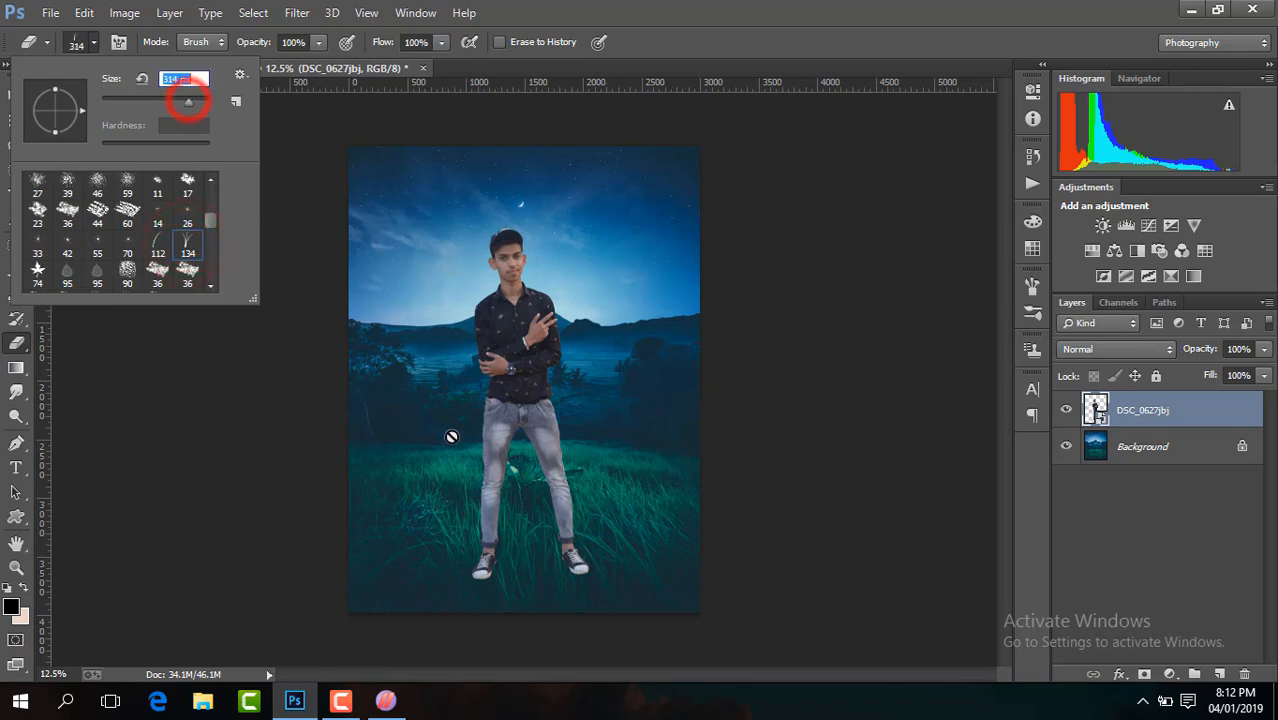
click(455, 468)
key(Return)
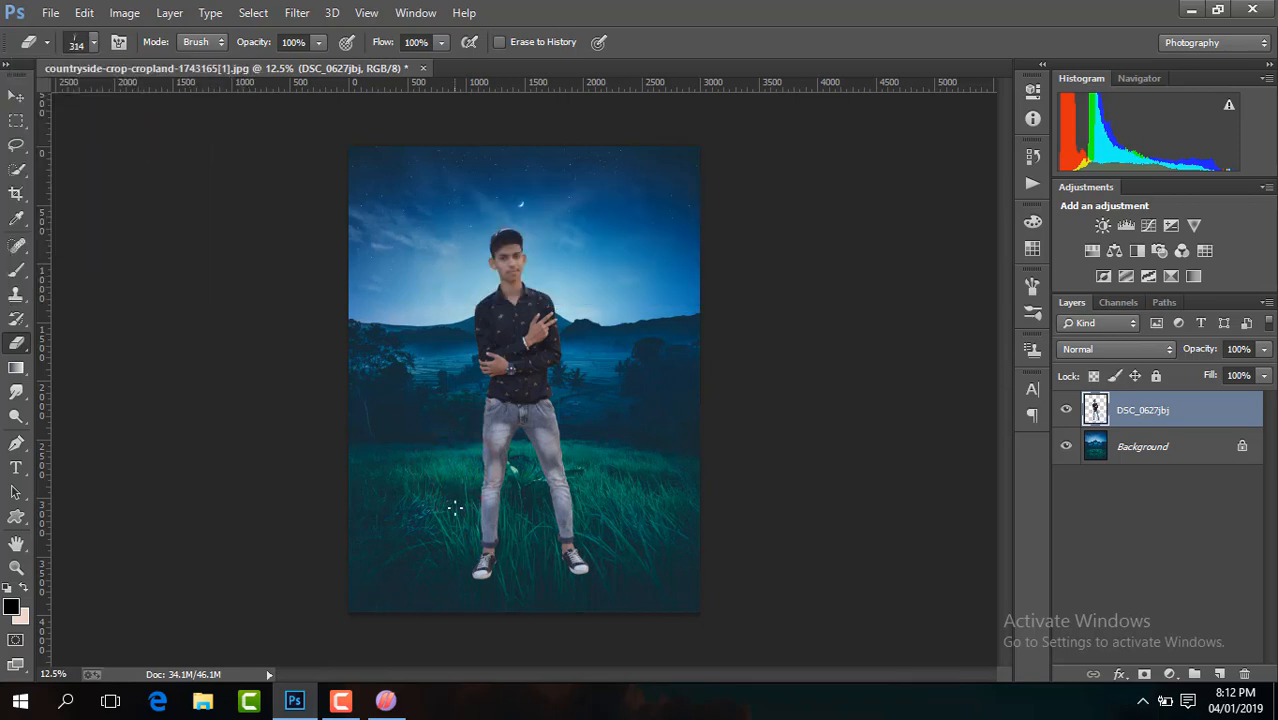
click(478, 579)
mouse_move(576, 565)
mouse_down()
mouse_move(565, 550)
mouse_move(535, 550)
mouse_up()
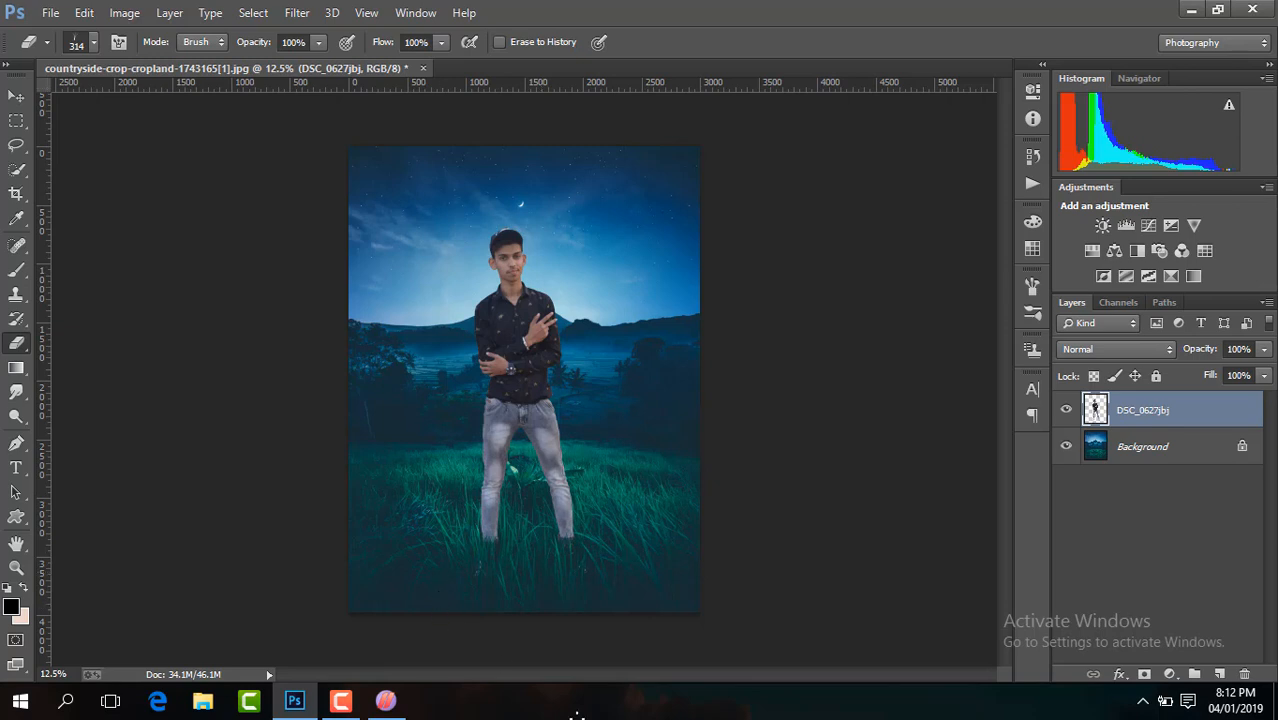
click(1066, 410)
click(1066, 410)
Erase the lower ends of both trouser legs into the grass with the 190 px grass-shaped eraser tip
click(91, 44)
drag(211, 217, 215, 234)
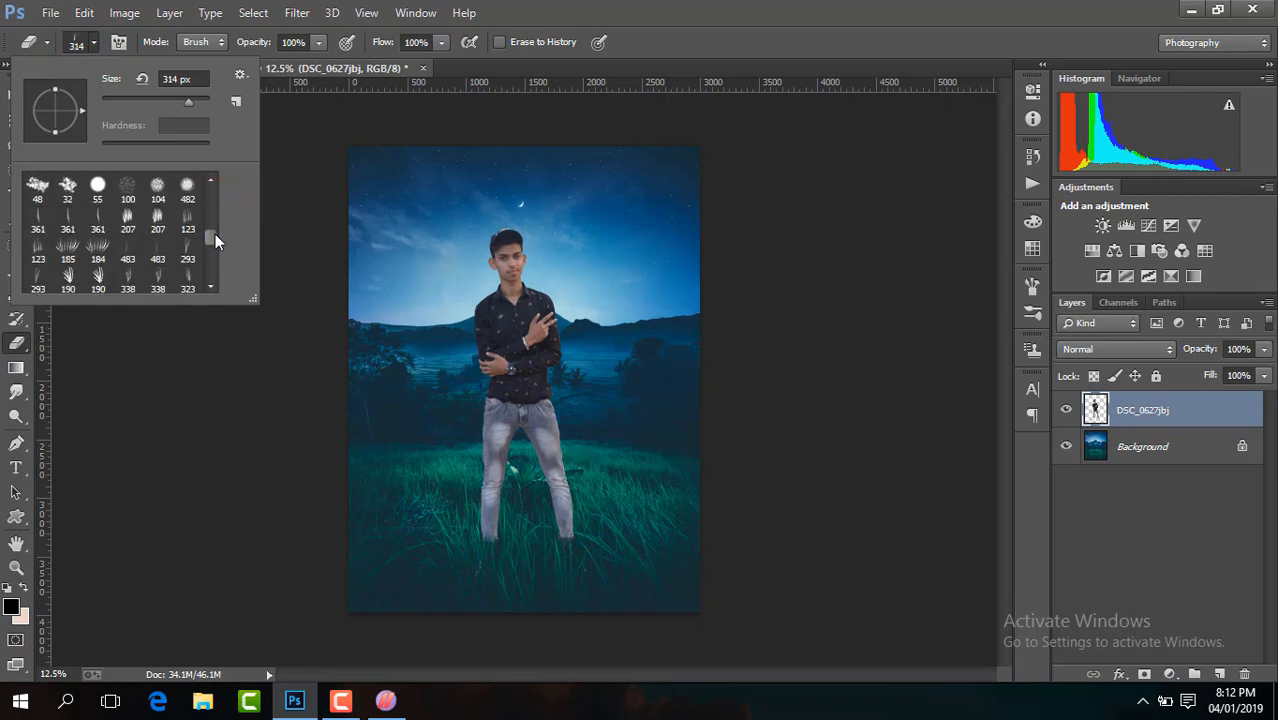
click(91, 280)
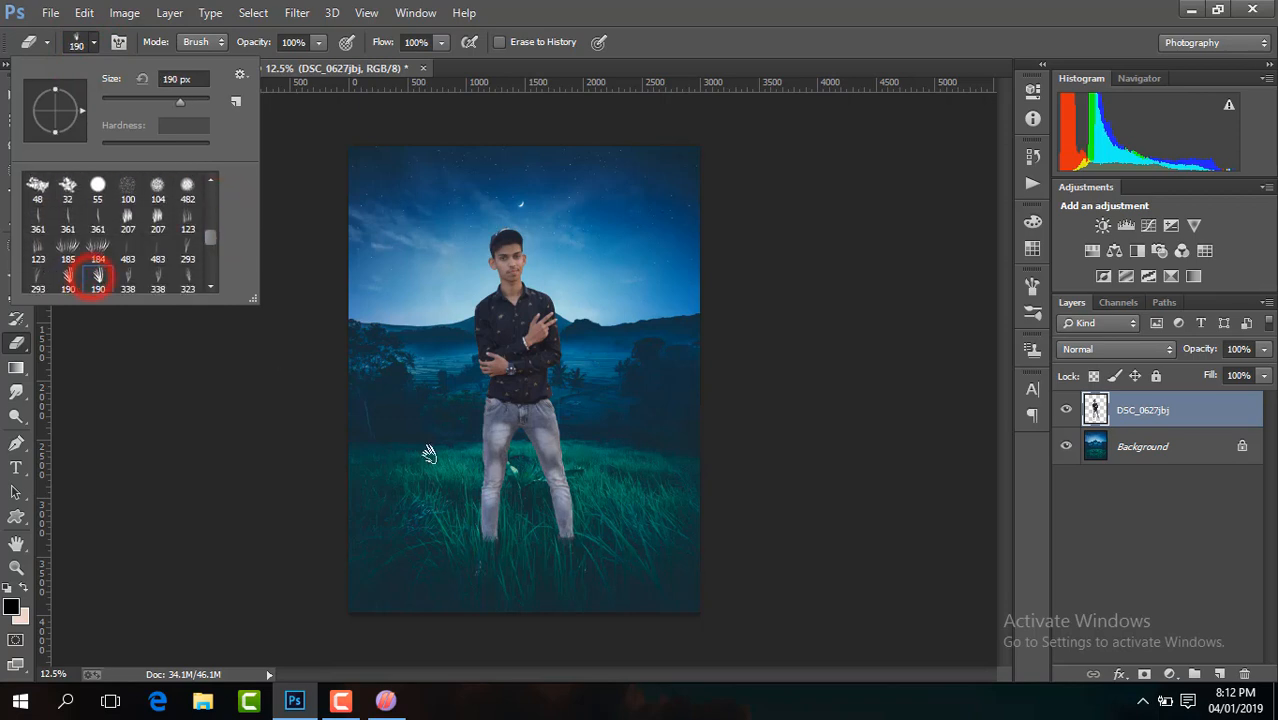
click(607, 570)
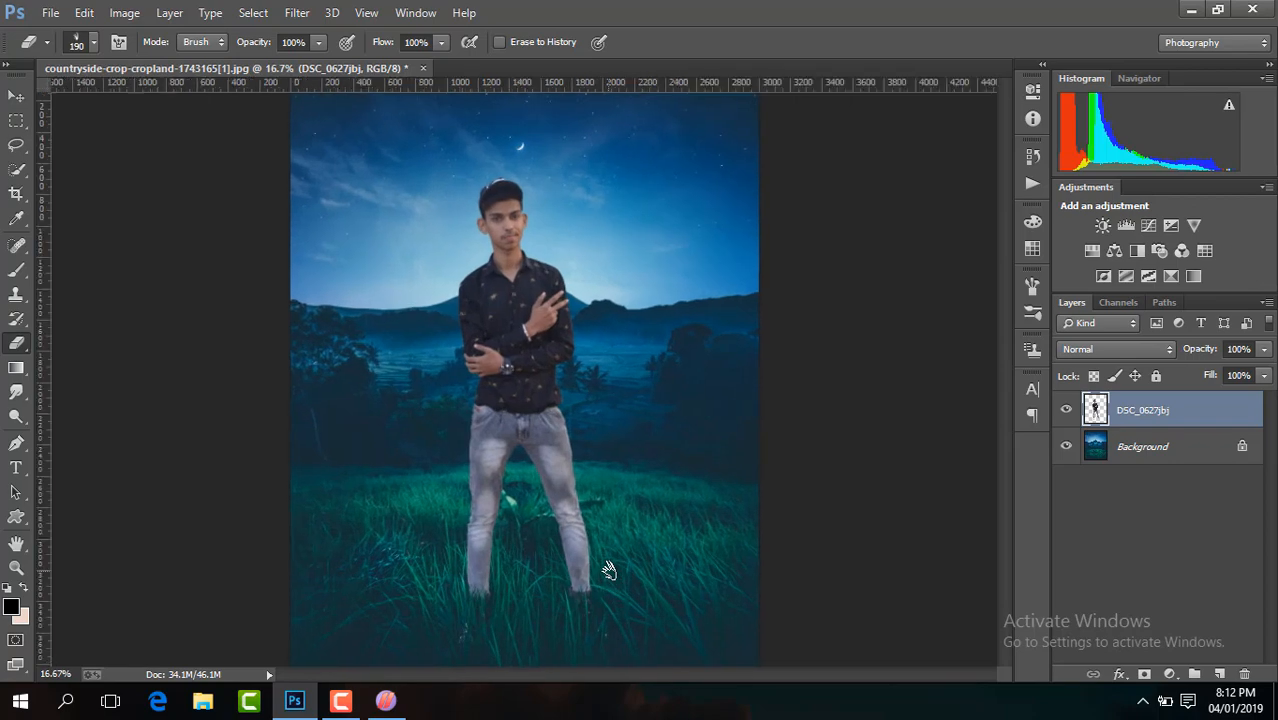
key(ctrl+plus)
drag(1009, 385, 1004, 446)
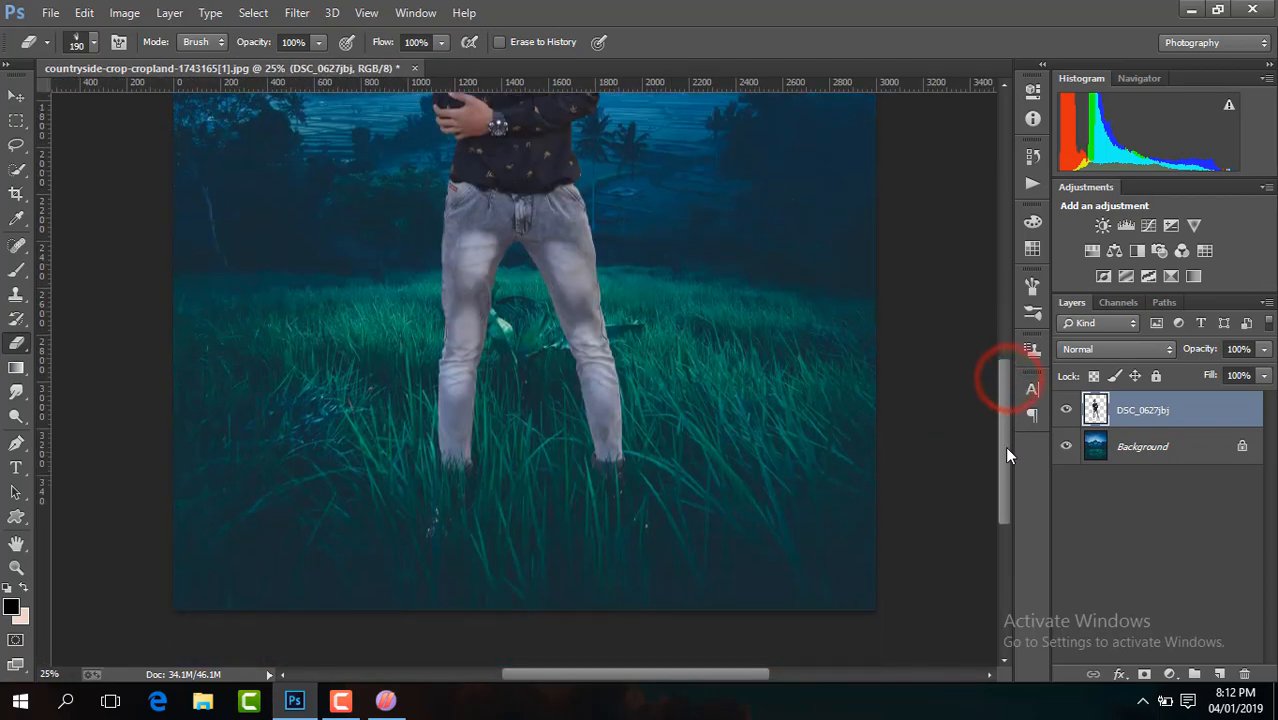
click(624, 462)
click(476, 466)
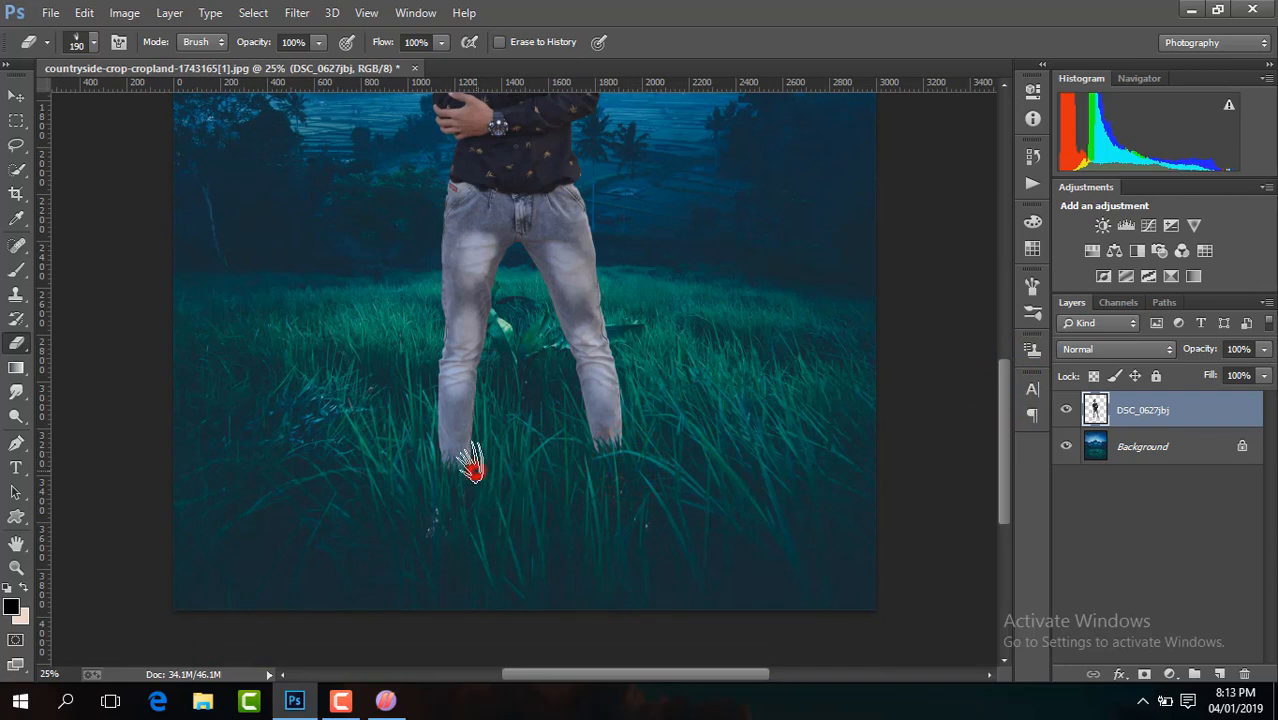
key(ctrl+minus)
key(ctrl+minus)
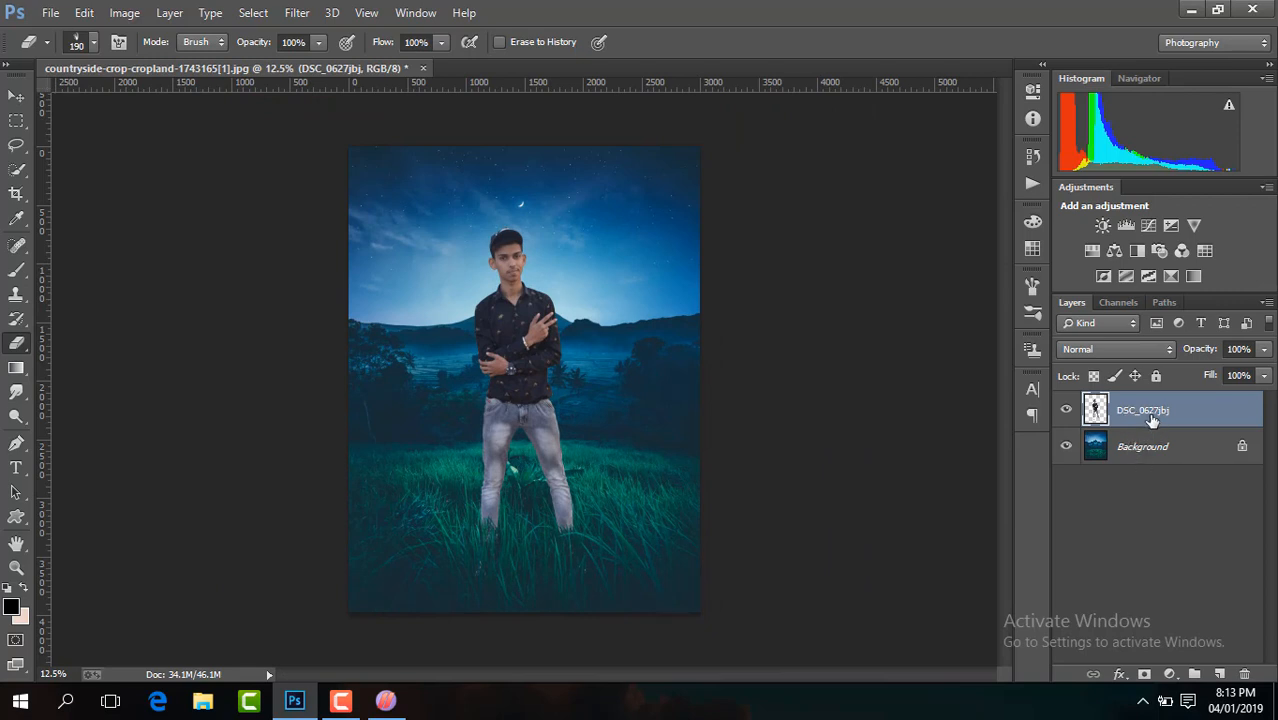
Duplicate the man's layer and open the copy in the Camera Raw Filter
key(ctrl+j)
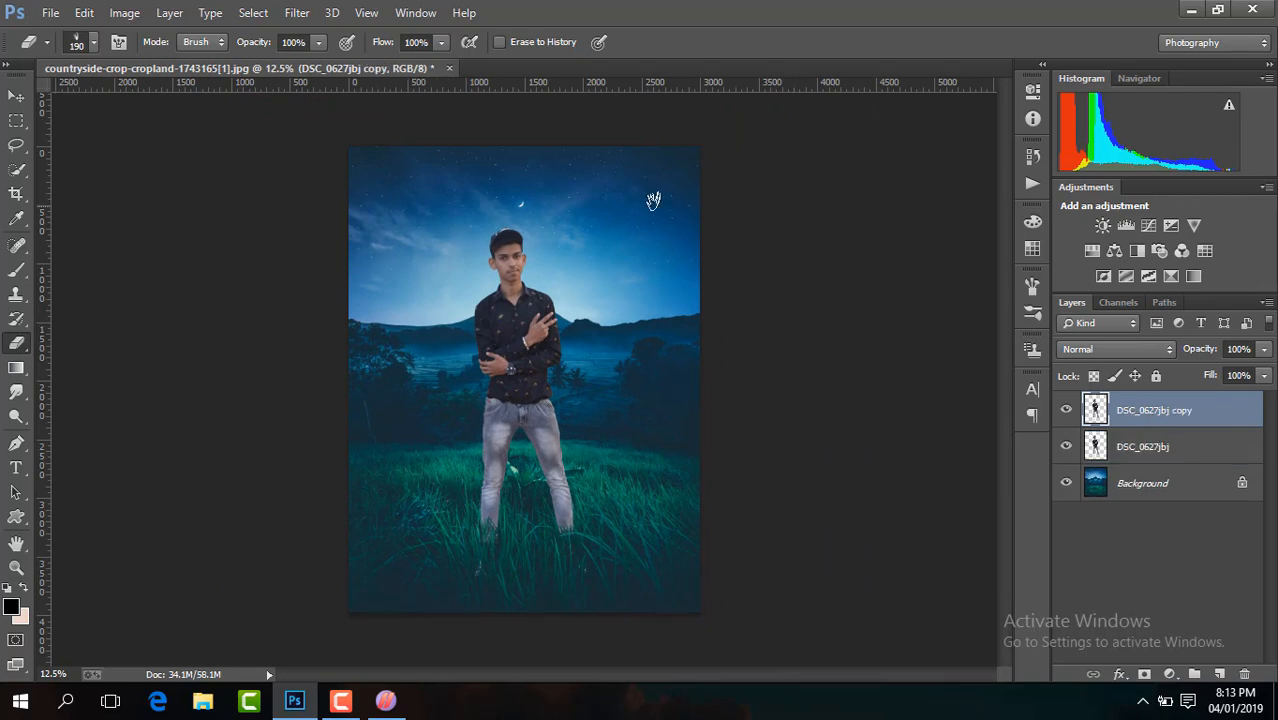
click(297, 14)
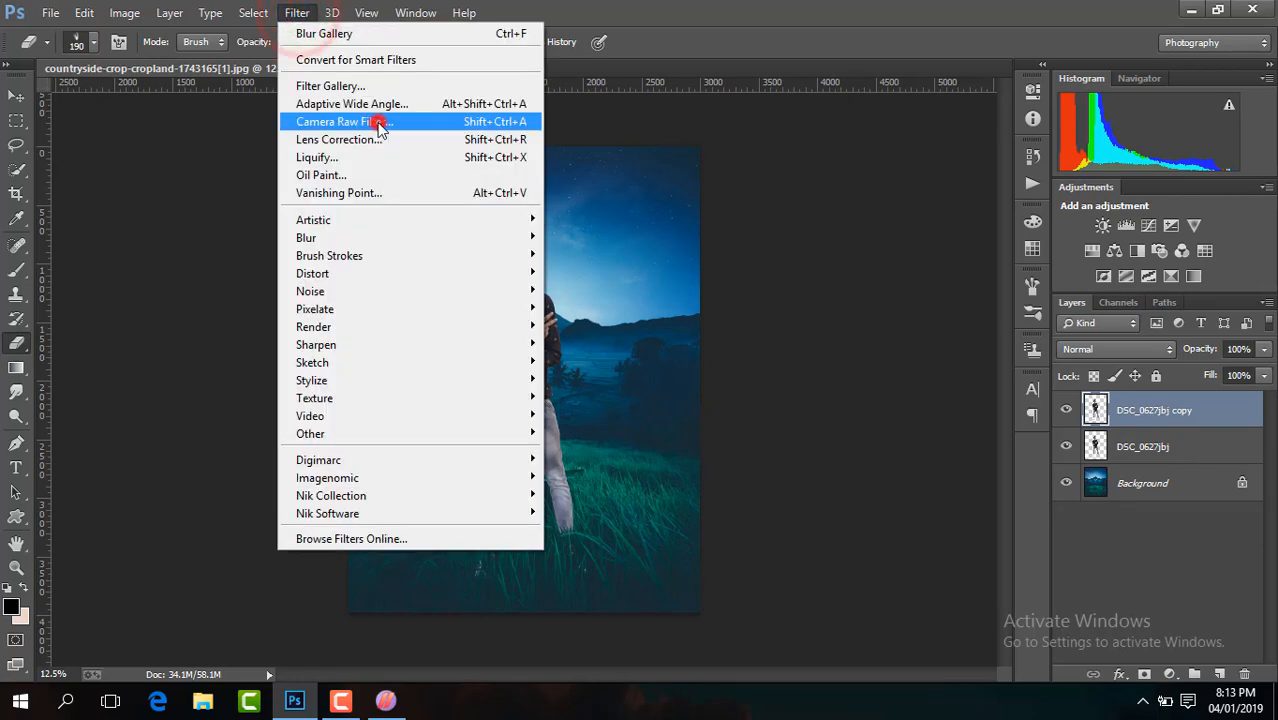
click(377, 123)
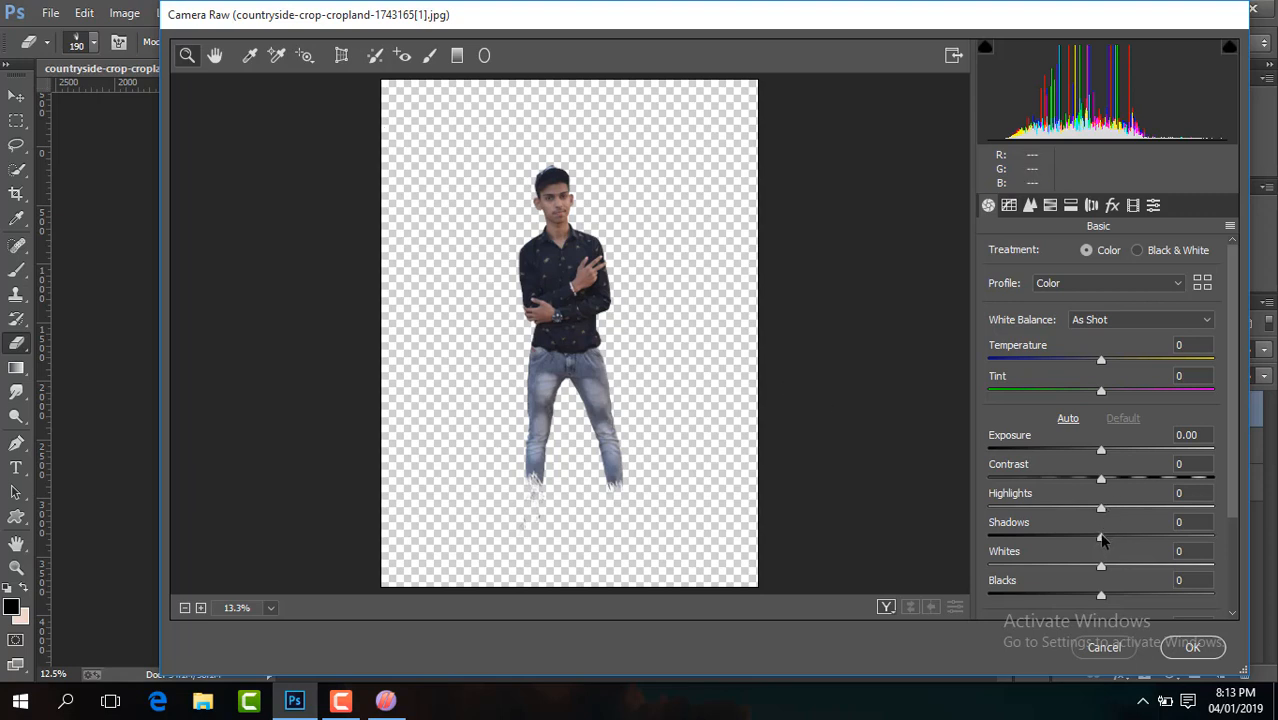
Set Shadows to +35, Contrast to +10, Exposure to +0.55, Temperature to -10 and Blacks to -23
drag(1101, 533, 1142, 545)
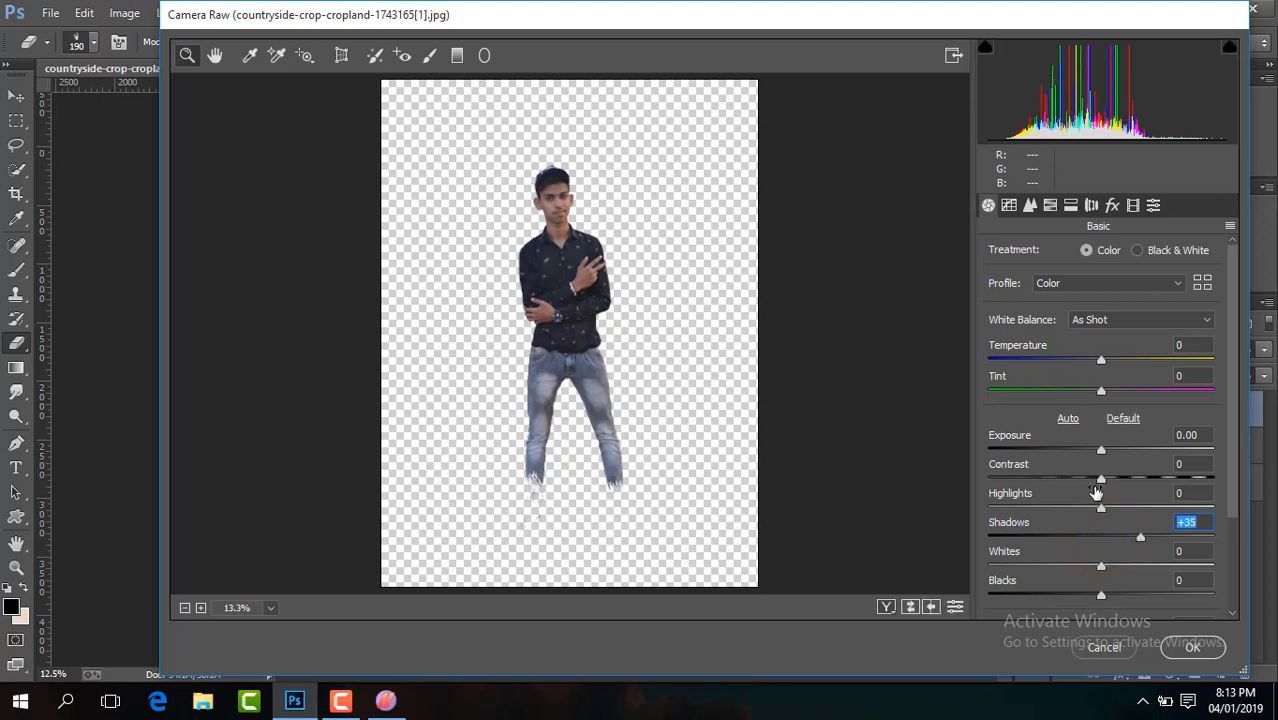
drag(1101, 478, 1116, 453)
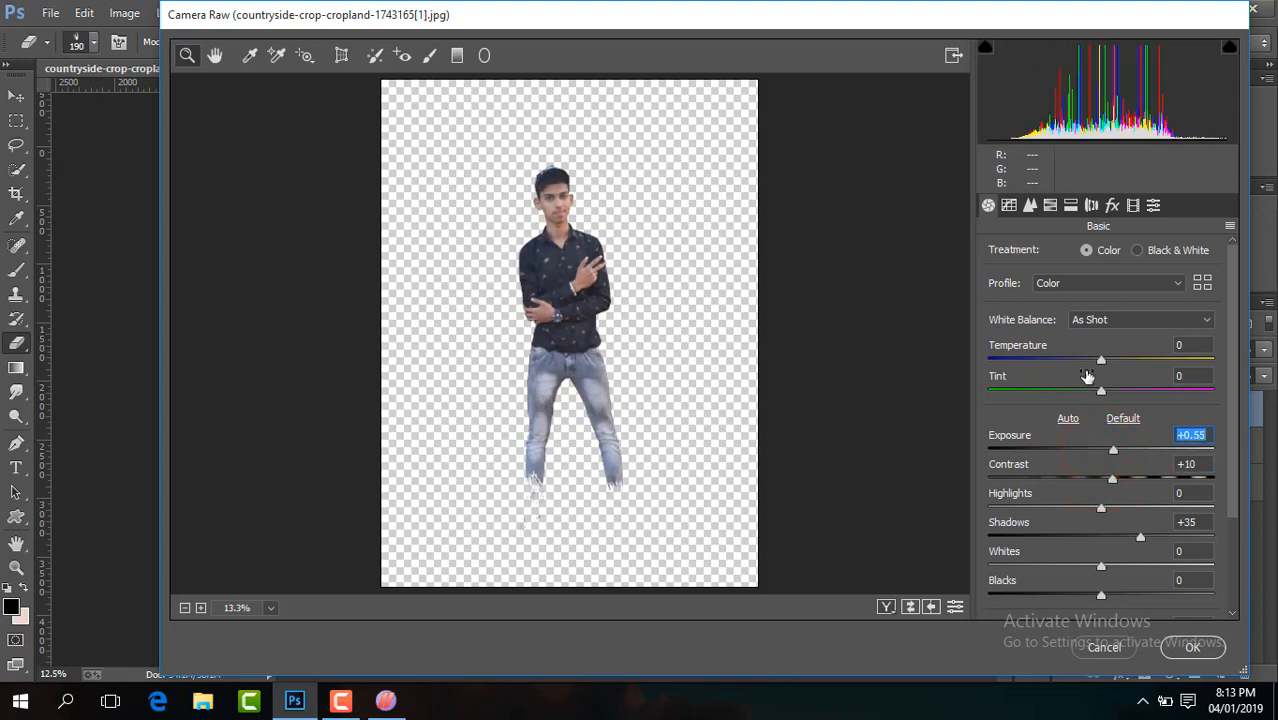
drag(1100, 362, 1090, 365)
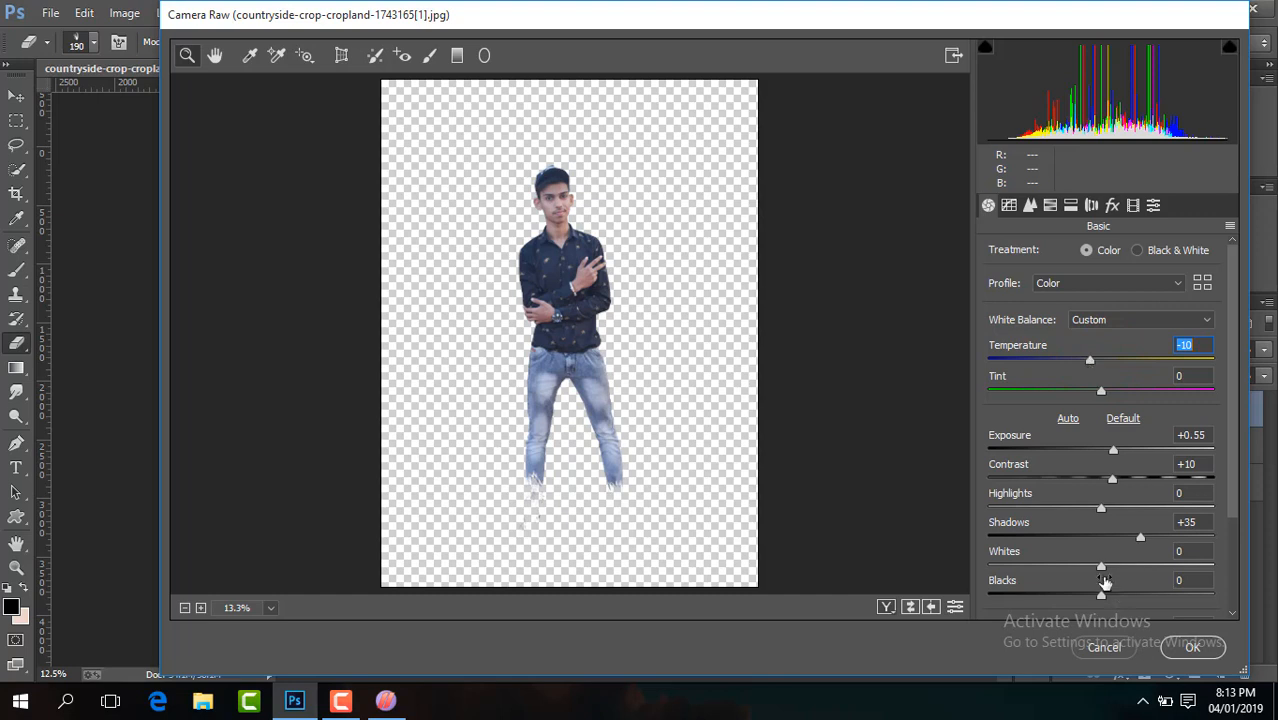
drag(1099, 594, 1073, 597)
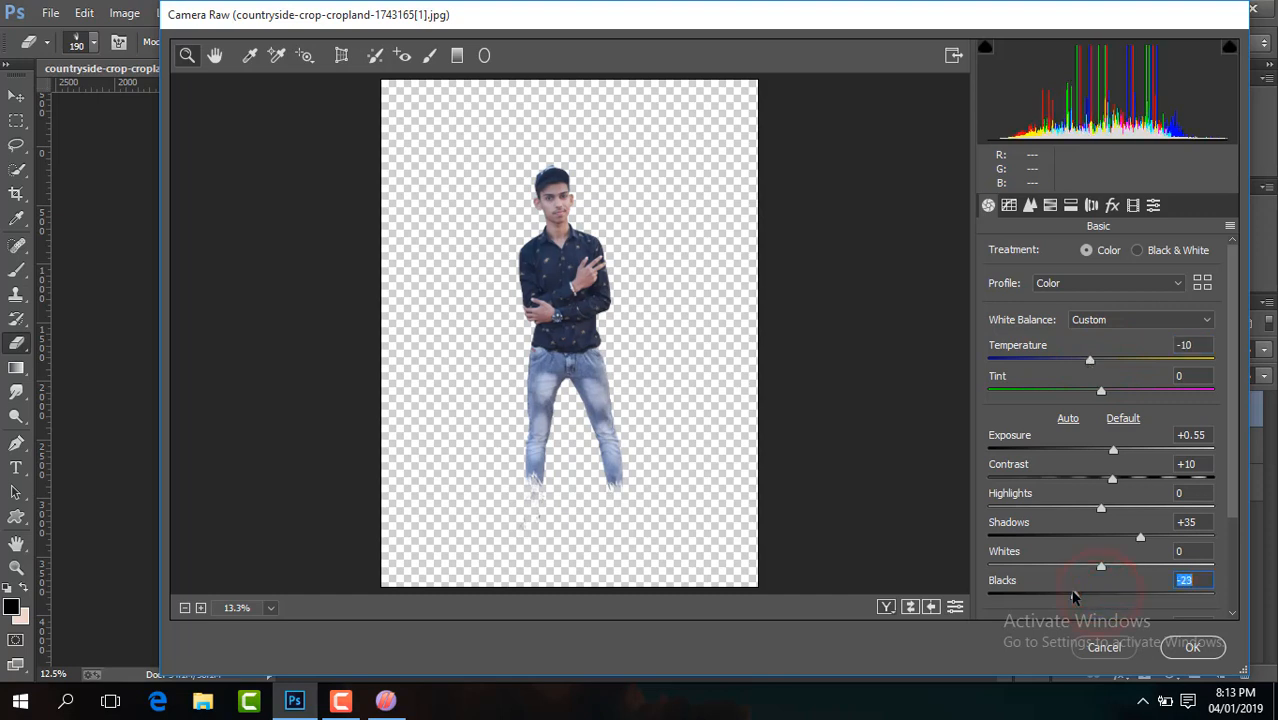
Set Clarity to +28 and Vibrance to +20 in the basic adjustments
click(1232, 510)
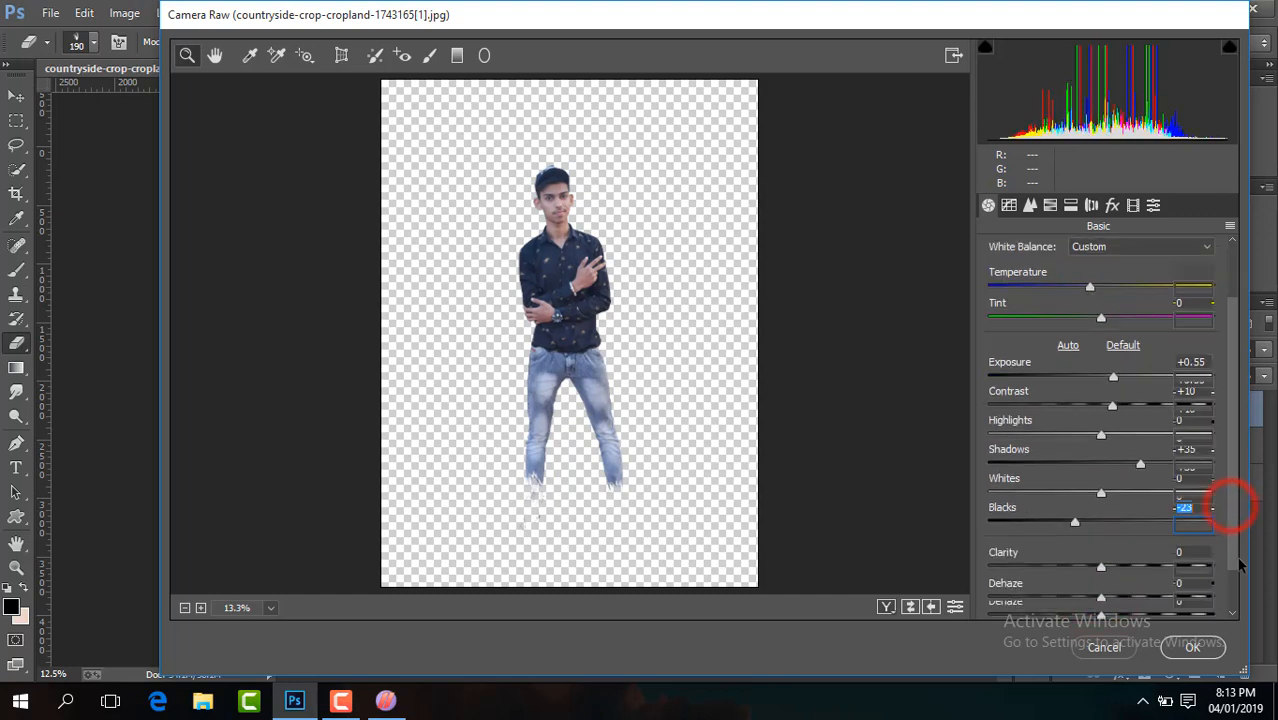
drag(1107, 570, 1132, 570)
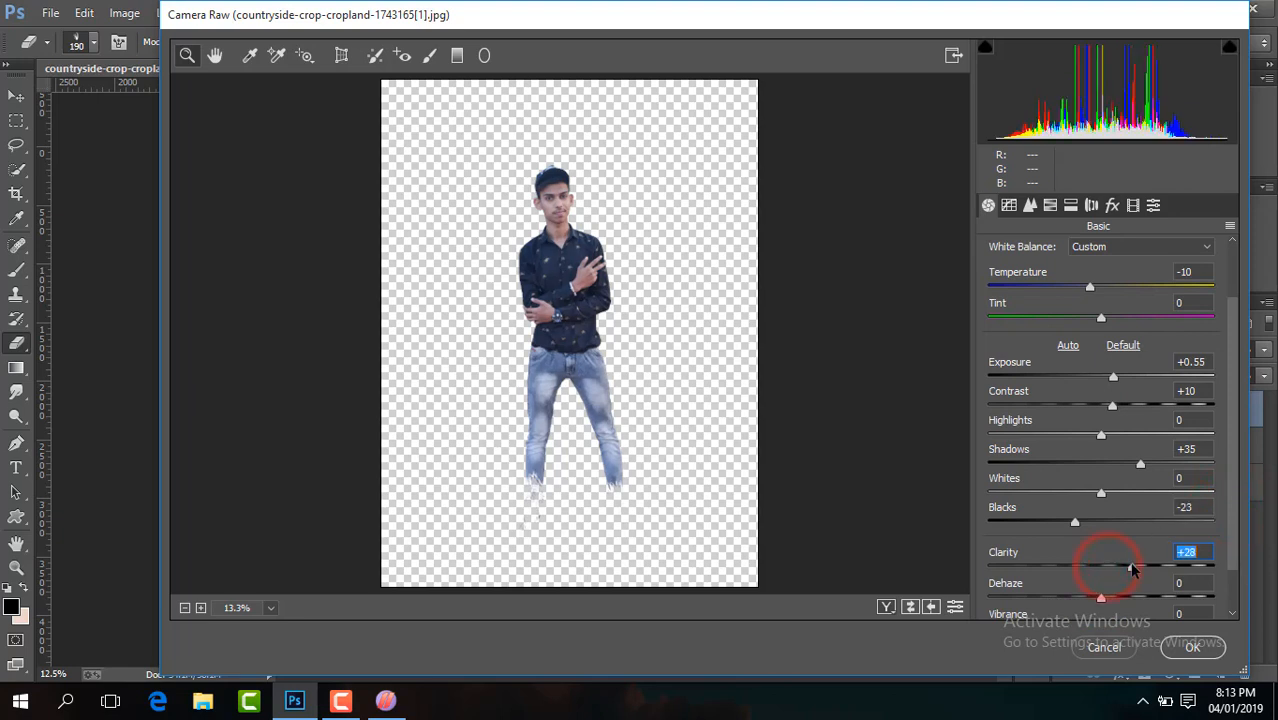
click(1236, 543)
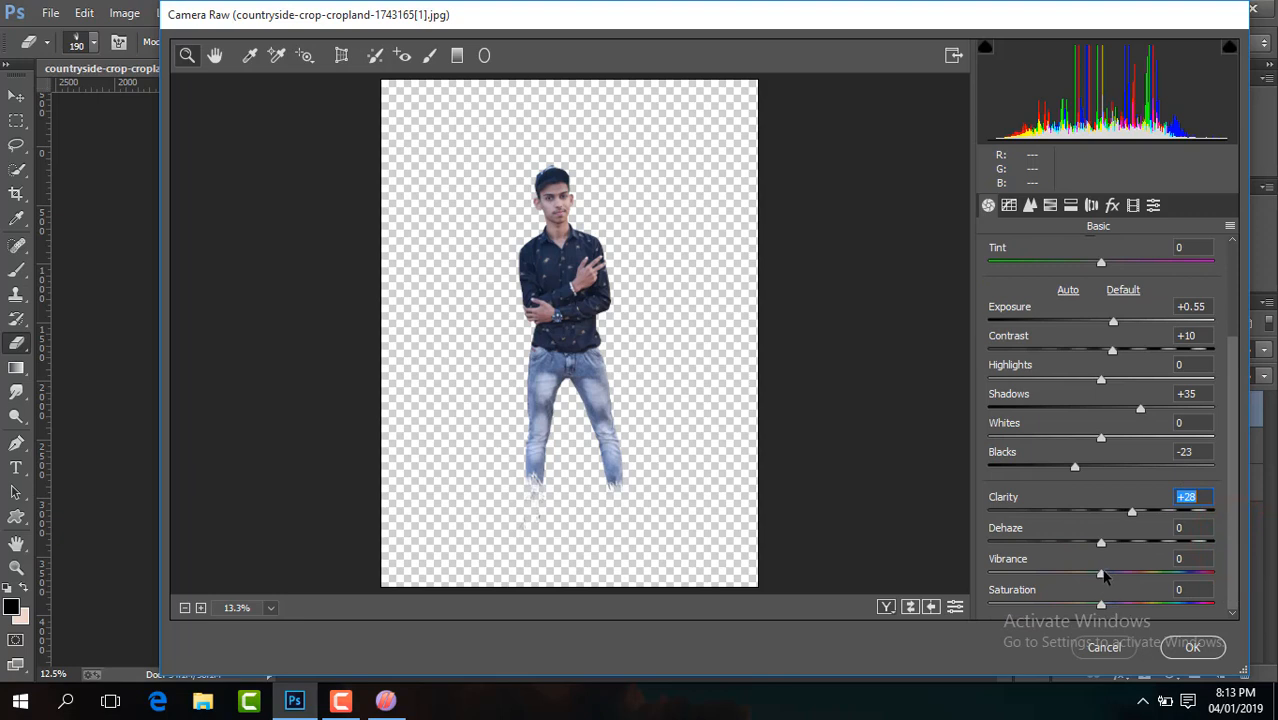
click(1102, 573)
drag(1117, 578, 1123, 573)
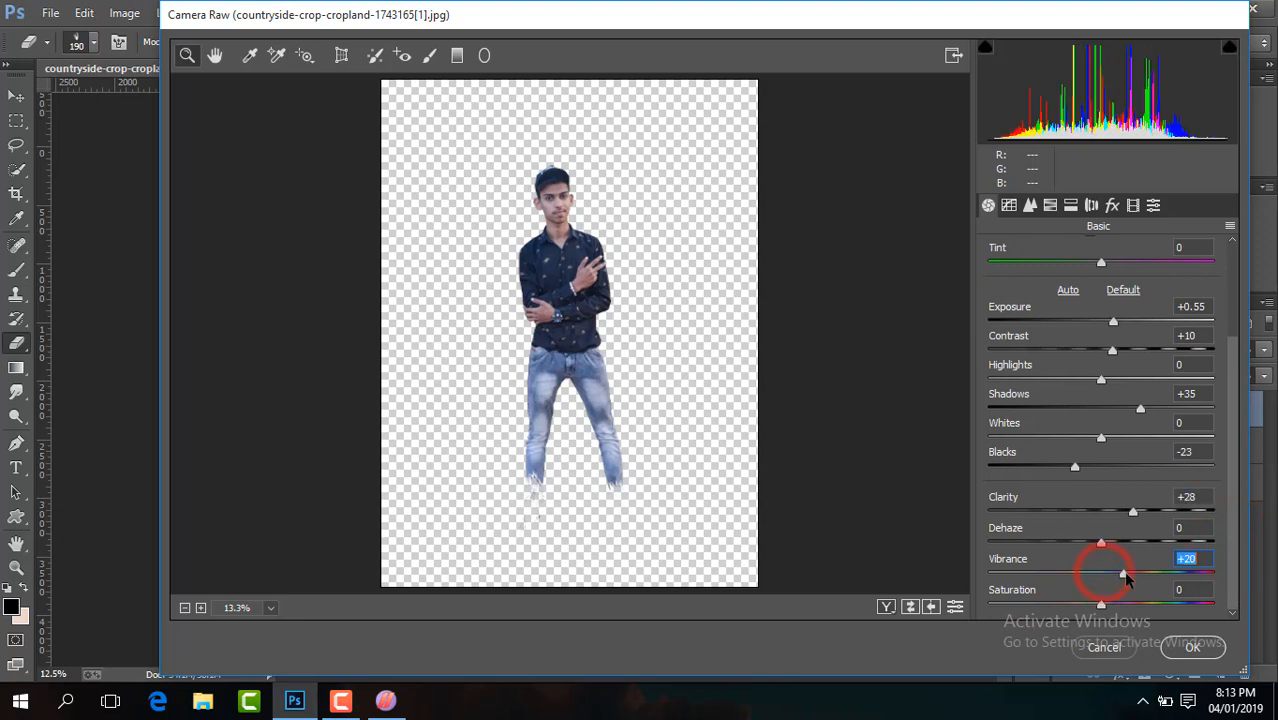
In the HSL adjustments, set the Oranges saturation to -6 and the Blues hue to -16
click(1057, 207)
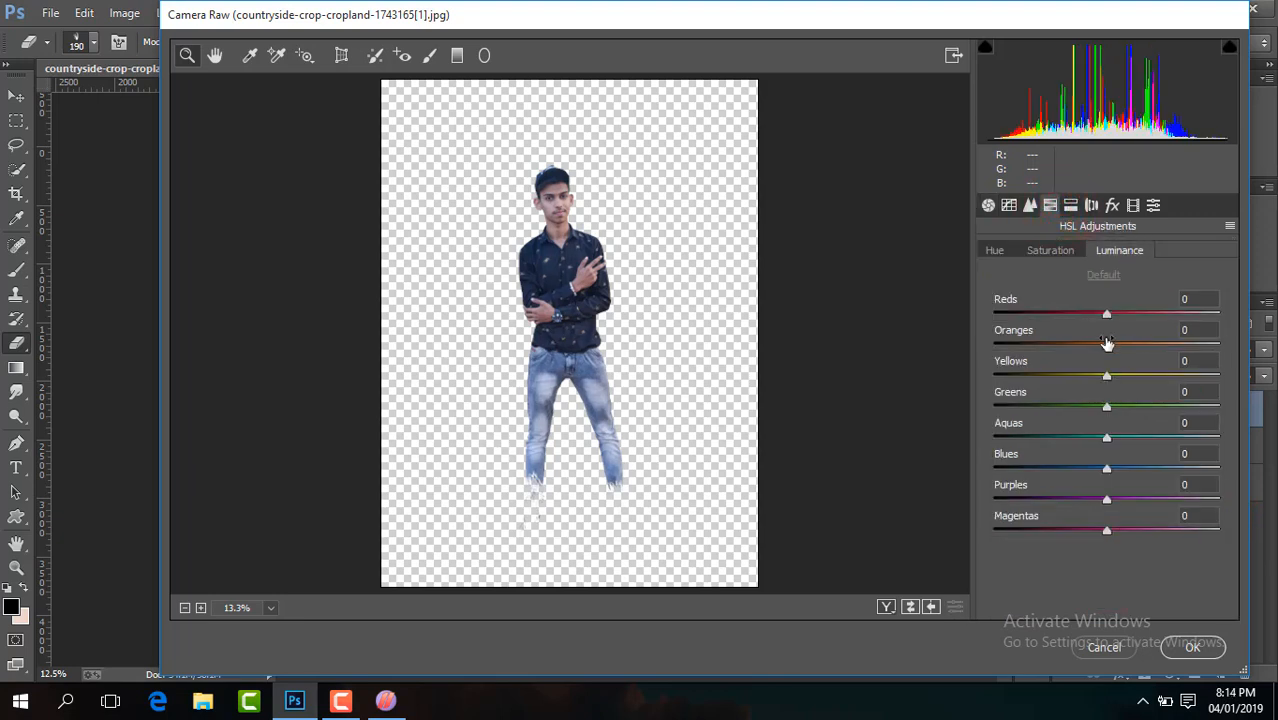
drag(1106, 347, 1100, 348)
click(1057, 251)
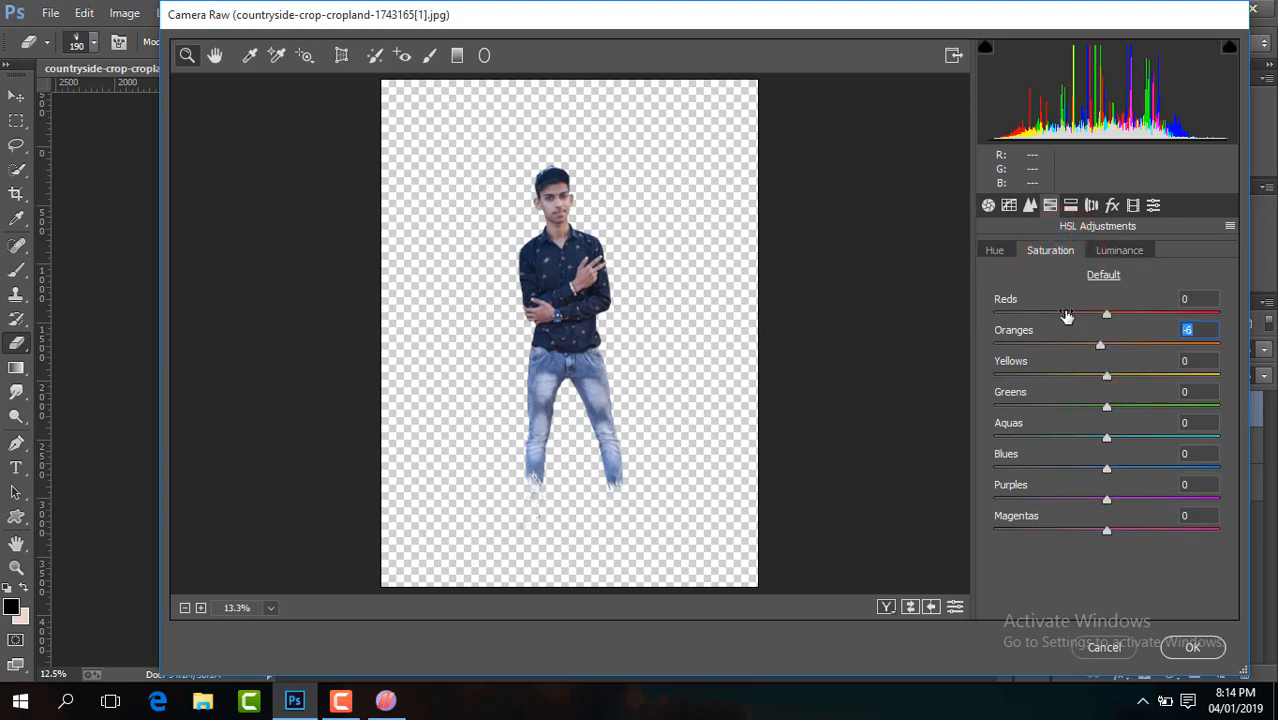
mouse_move(1108, 472)
mouse_down()
mouse_move(1140, 470)
mouse_move(1153, 439)
mouse_move(1090, 468)
mouse_up()
click(1004, 256)
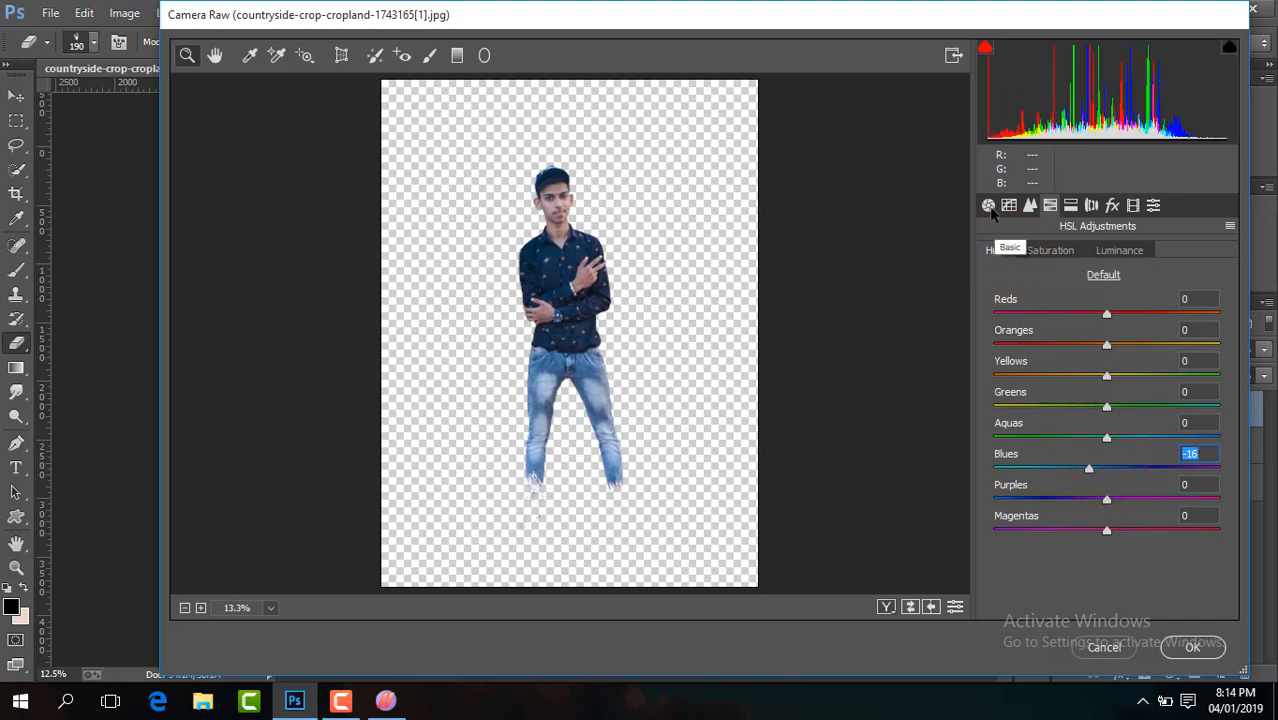
Set the Sharpening Amount to 47 and increase the Luminance noise reduction
click(1030, 207)
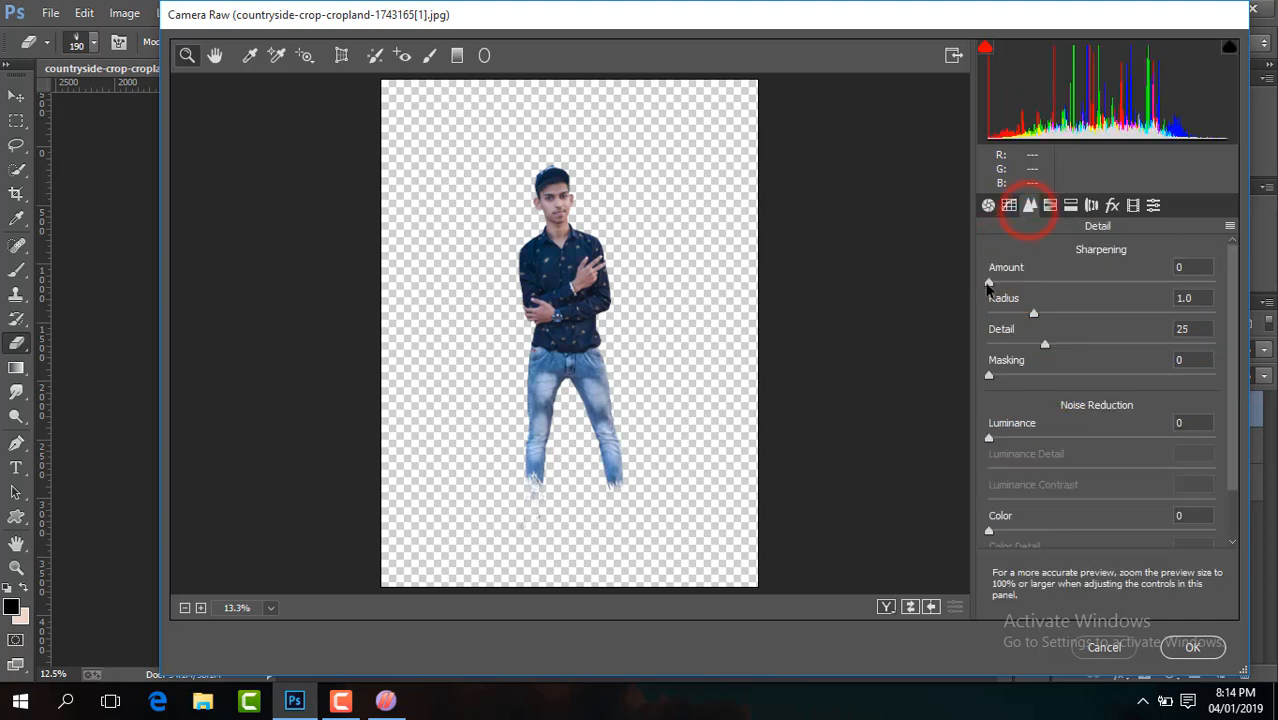
drag(987, 286, 1055, 286)
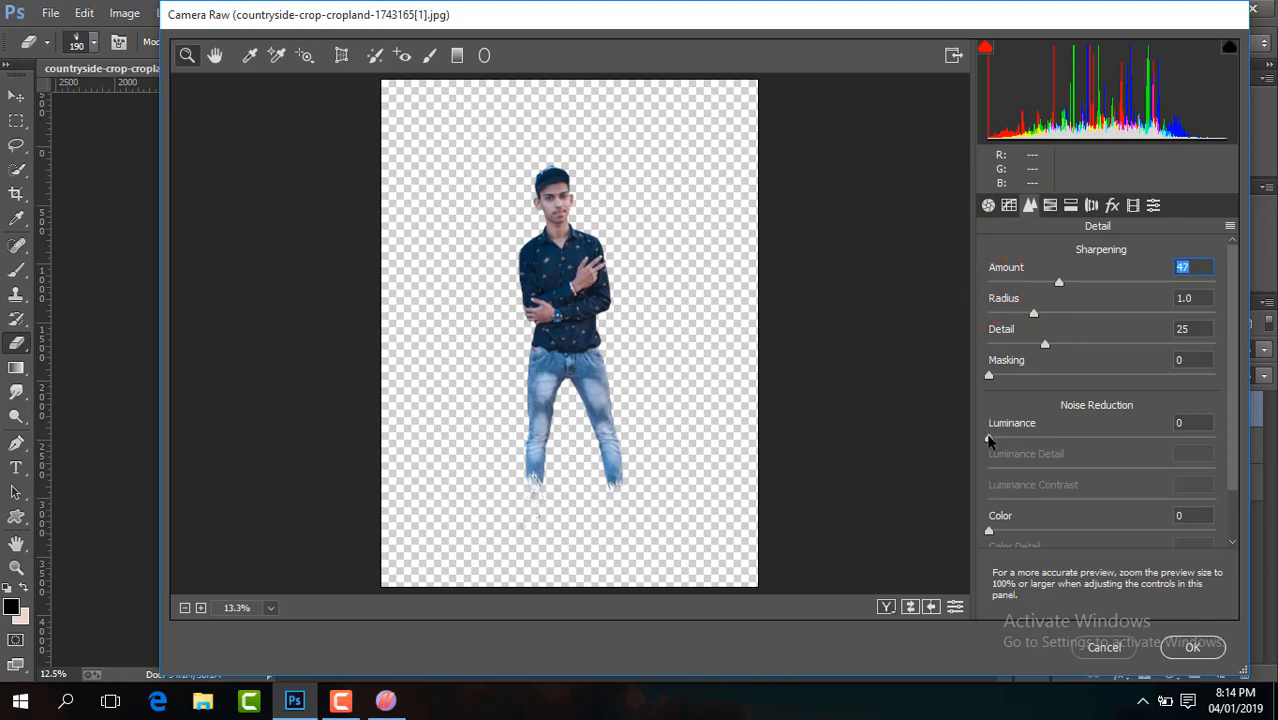
drag(989, 438, 1044, 438)
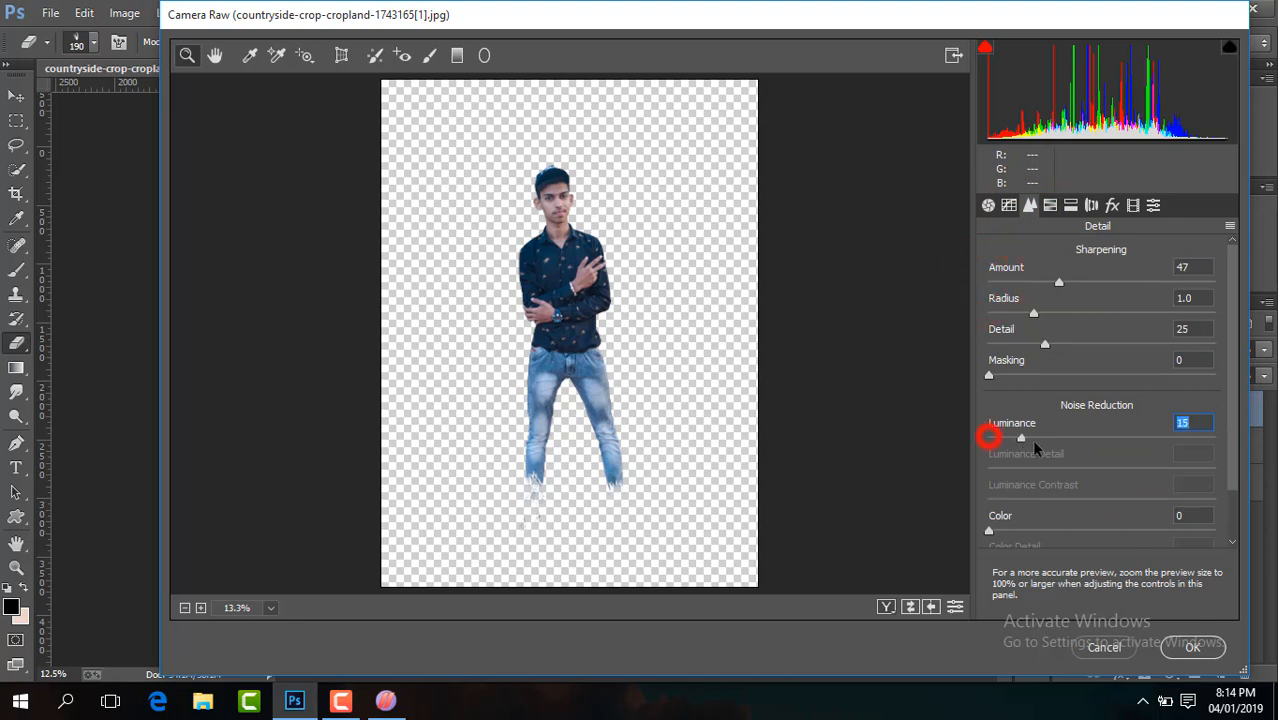
Set Exposure to +0.85 and apply the Camera Raw adjustments to the layer copy
click(988, 205)
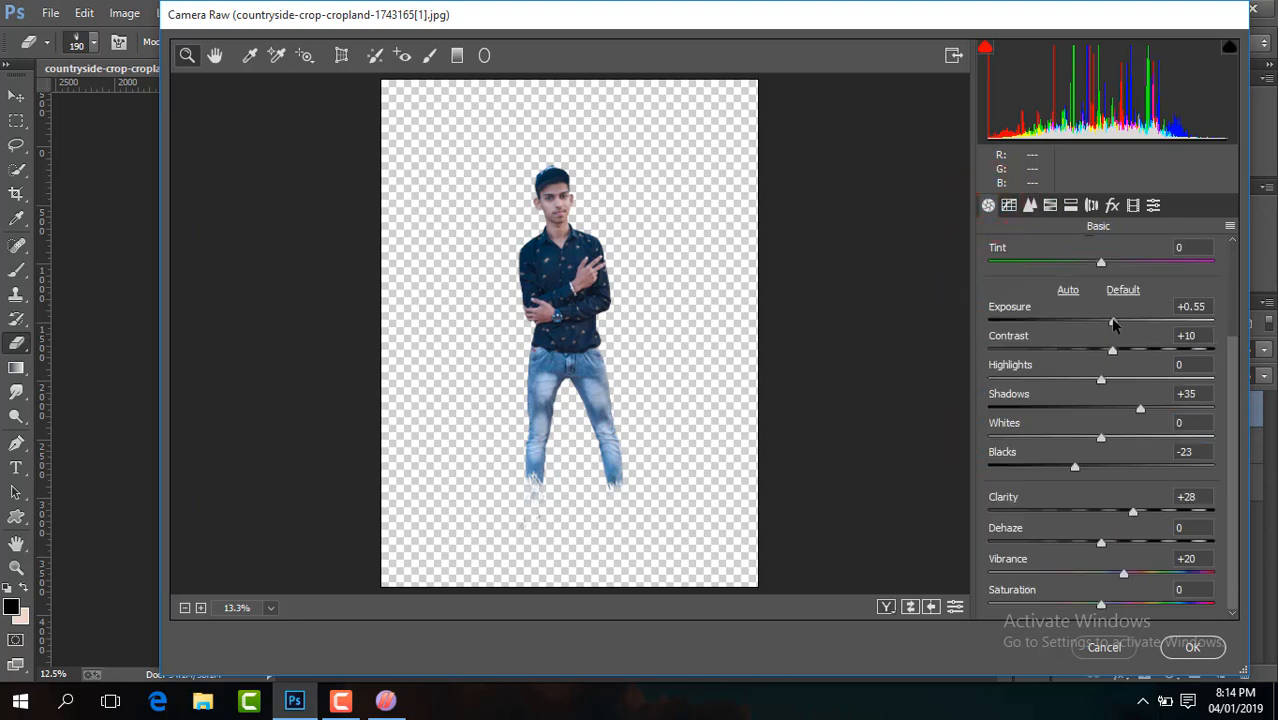
drag(1112, 320, 1120, 323)
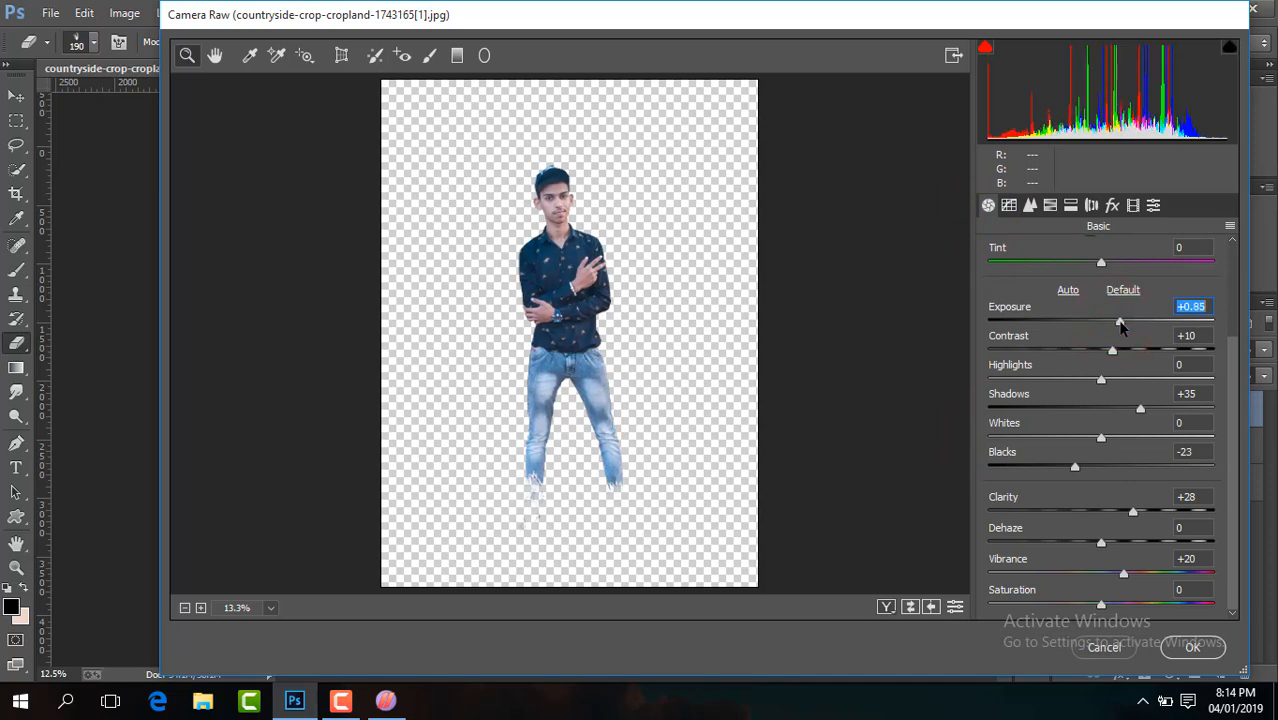
click(1189, 647)
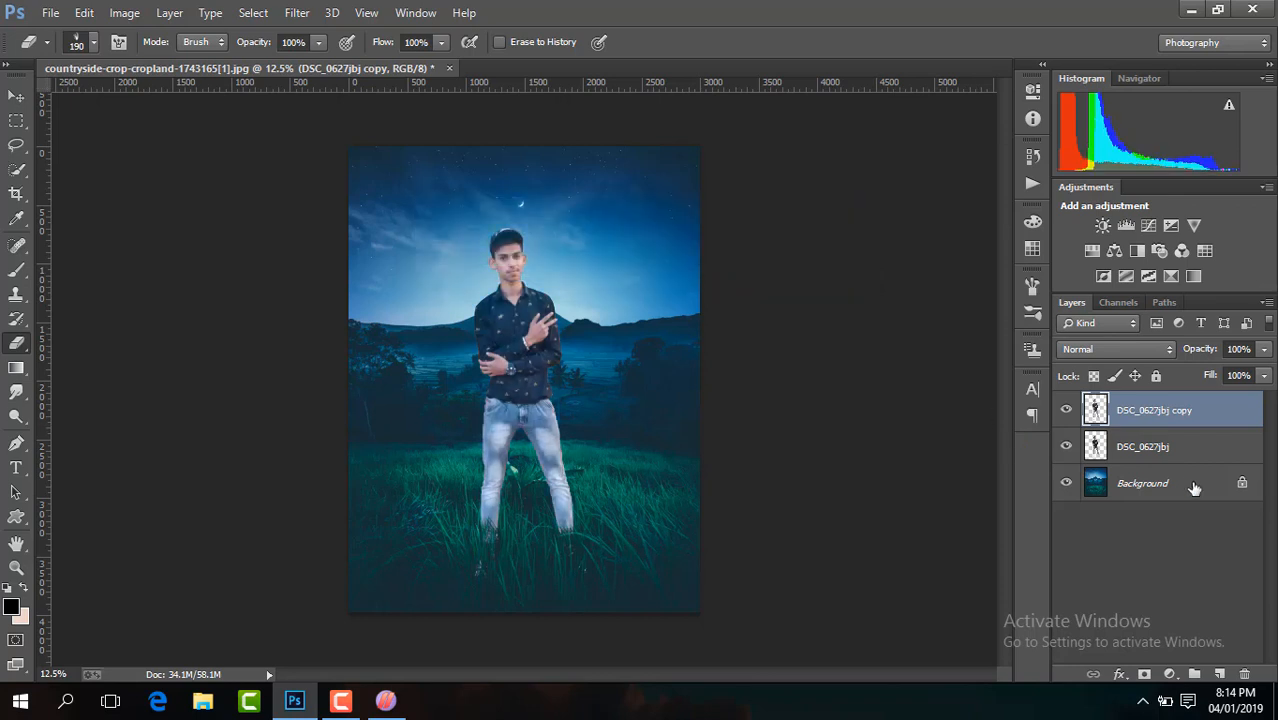
Toggle the visibility of the DSC_0627jbj copy layer to compare the man before and after the Camera Raw adjustments
click(1066, 410)
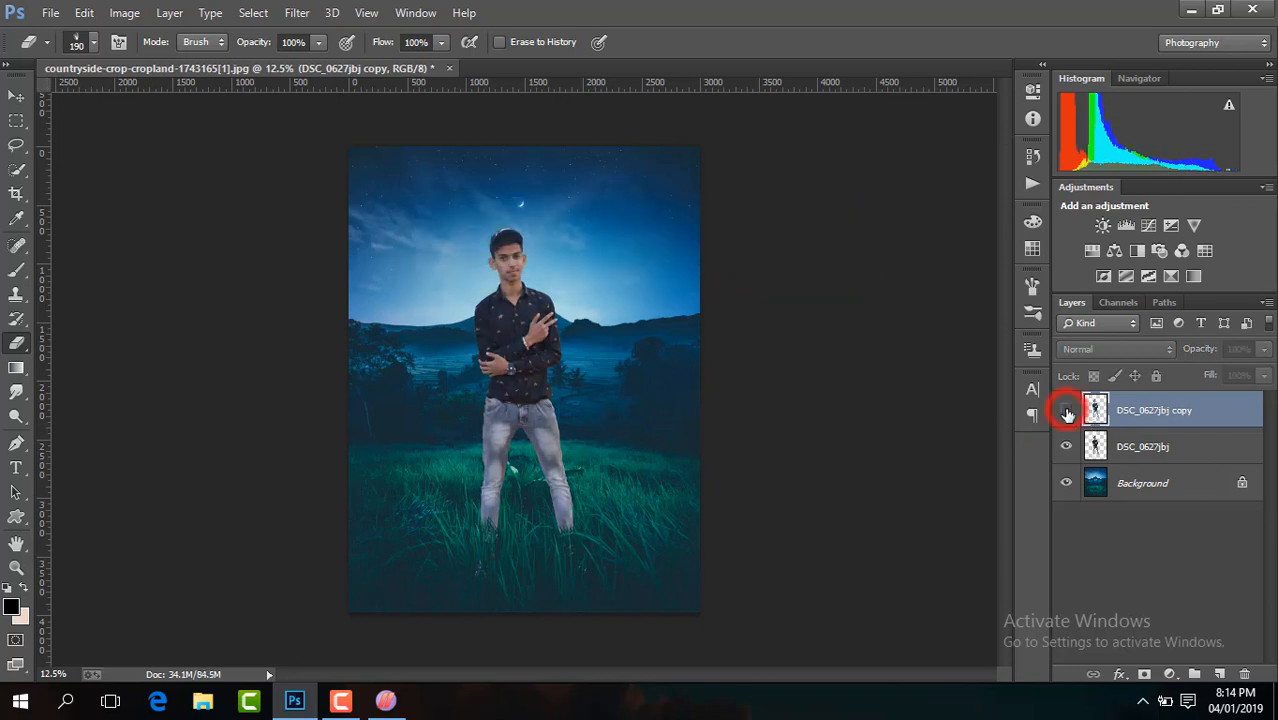
click(1066, 410)
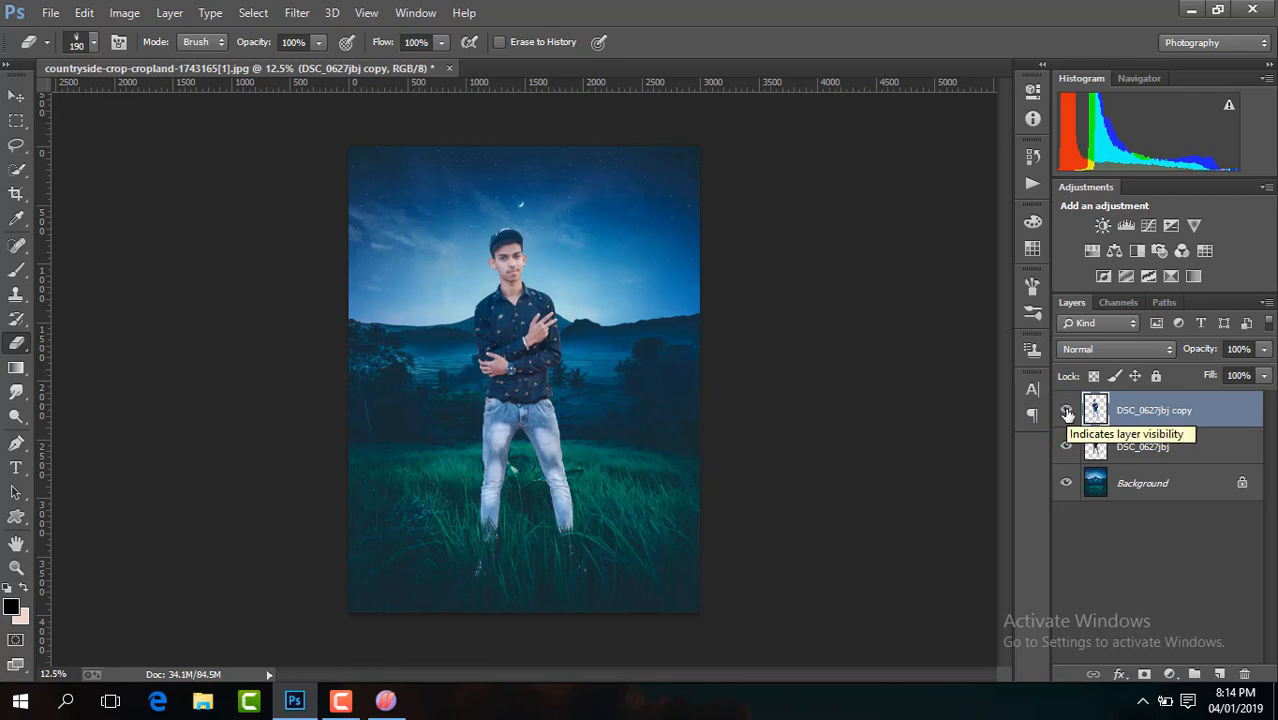
click(1066, 410)
click(1066, 410)
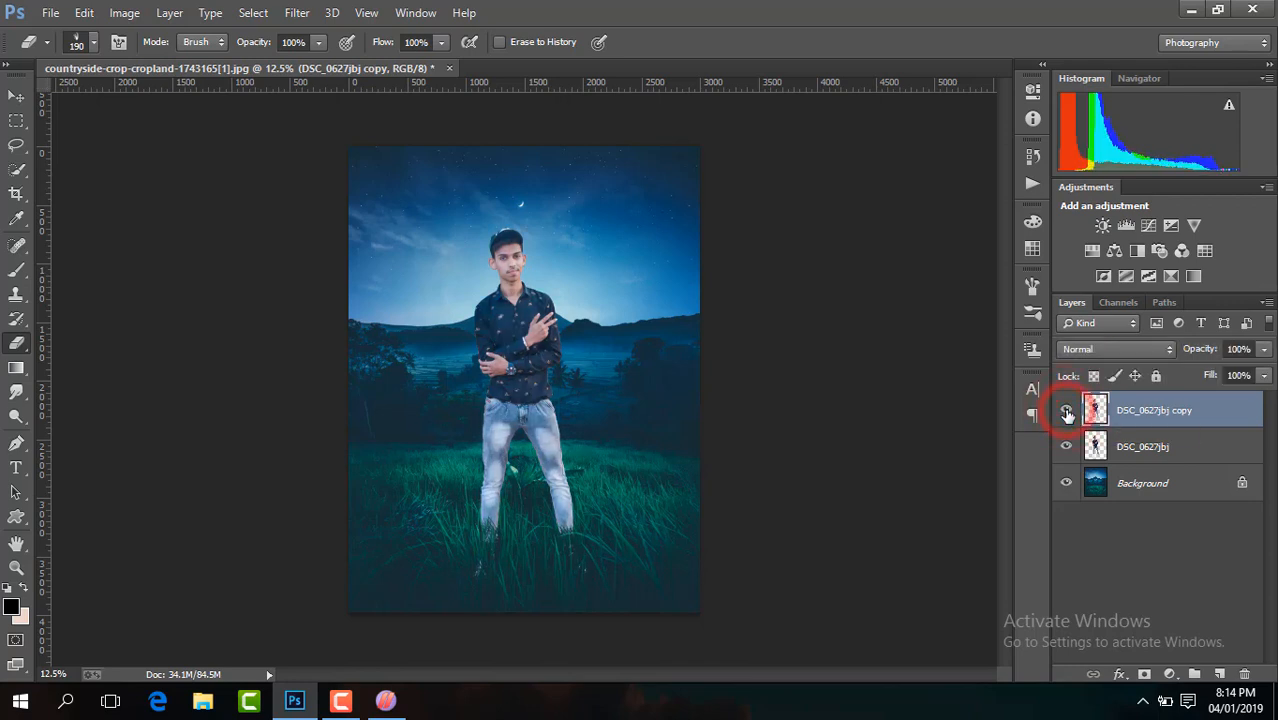
click(342, 707)
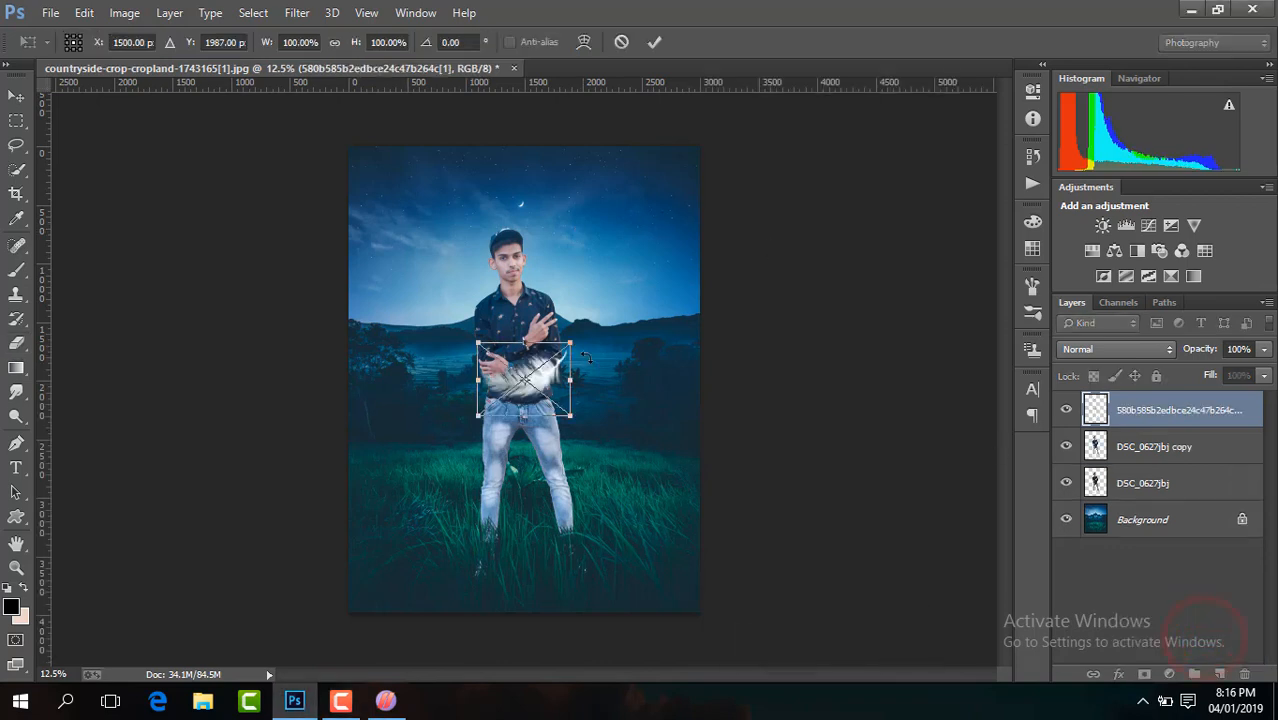
Place the feather image over the grass right of the man and position a duplicate in the upper-left sky
key(Return)
key(e)
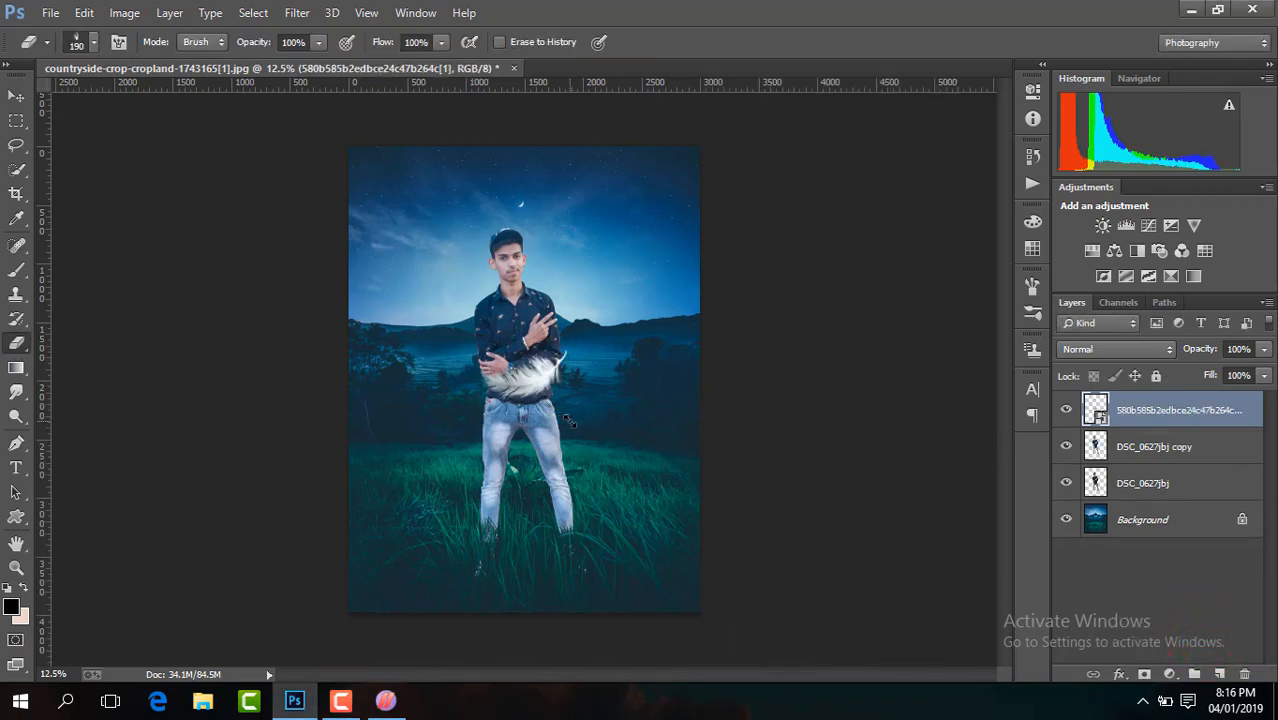
click(15, 93)
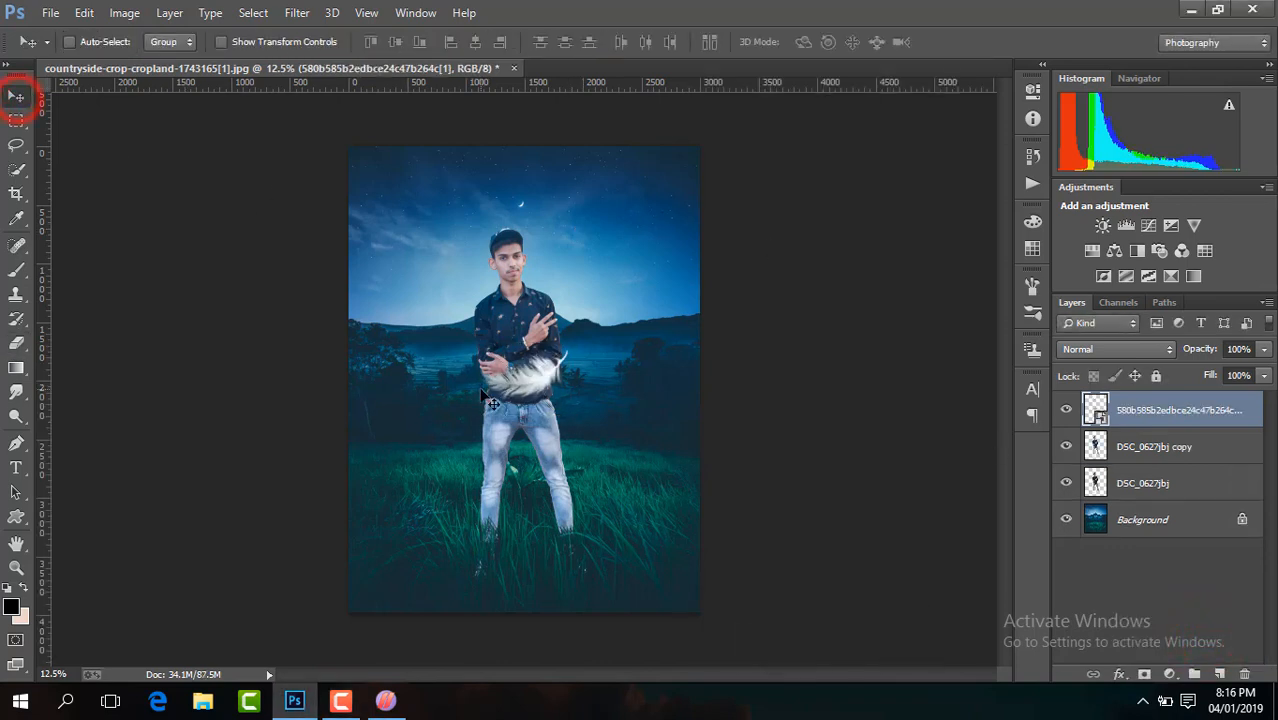
drag(558, 382, 420, 243)
key(ctrl+j)
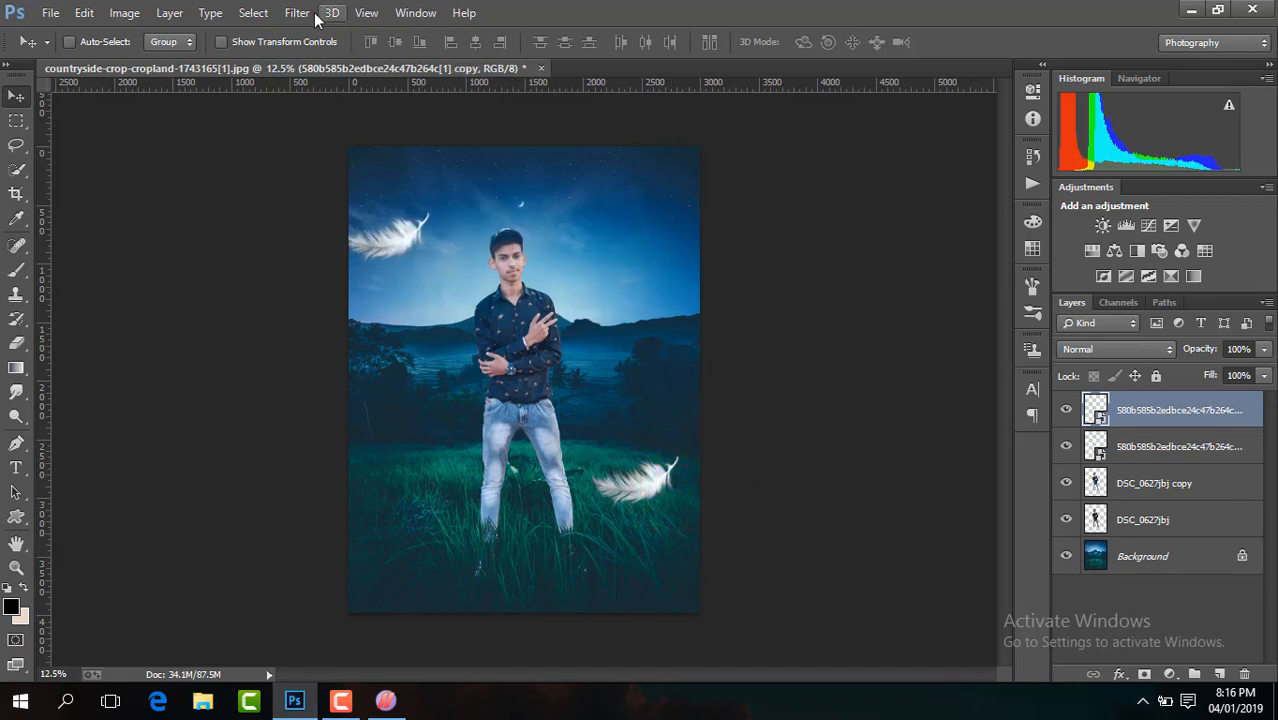
Scale the feather in the upper-left sky to about 64.6% and rotate it to -33.4°
click(306, 41)
click(431, 276)
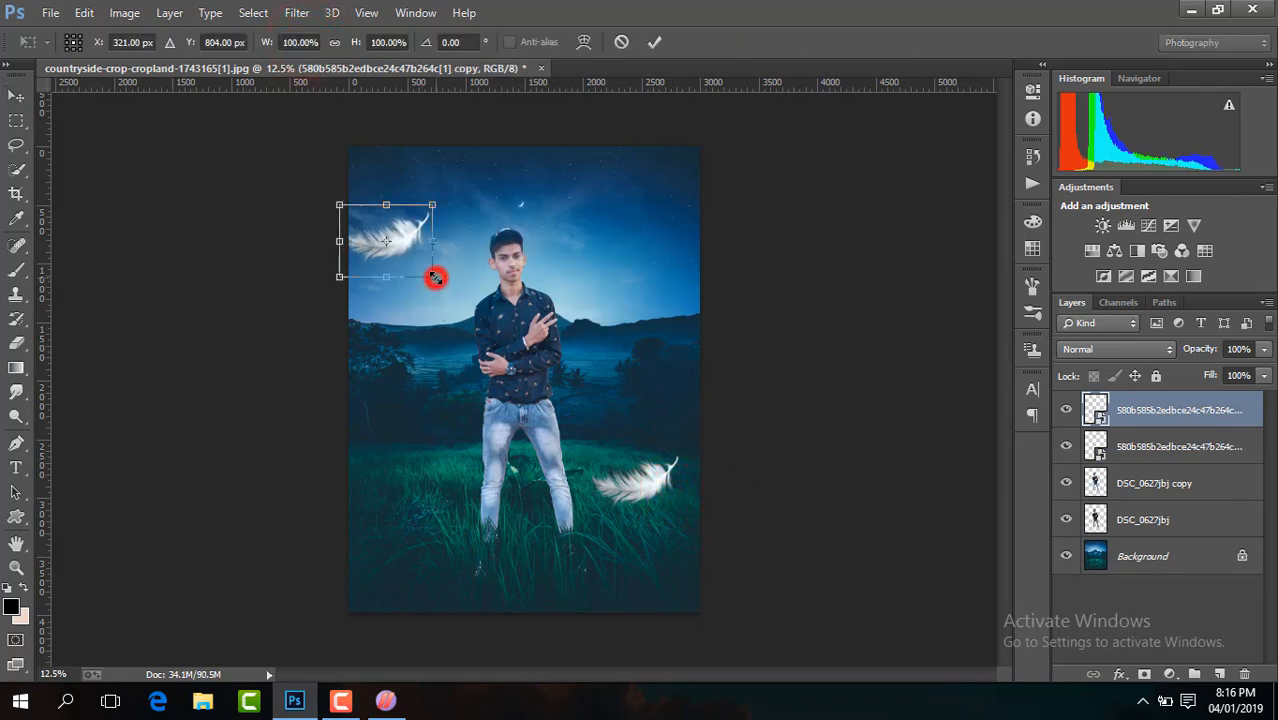
drag(434, 277, 420, 200)
key(Return)
click(436, 226)
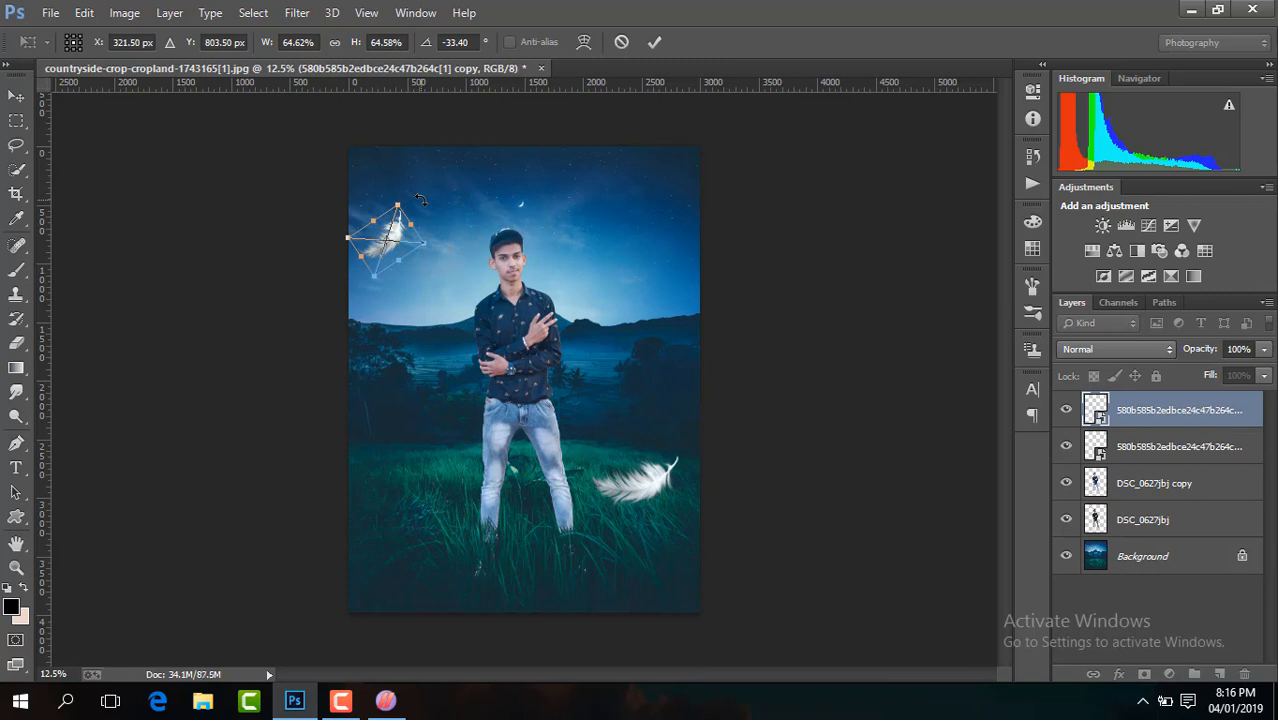
key(Return)
Duplicate the small feather and move the copy to the upper-right corner of the sky
key(ctrl+j)
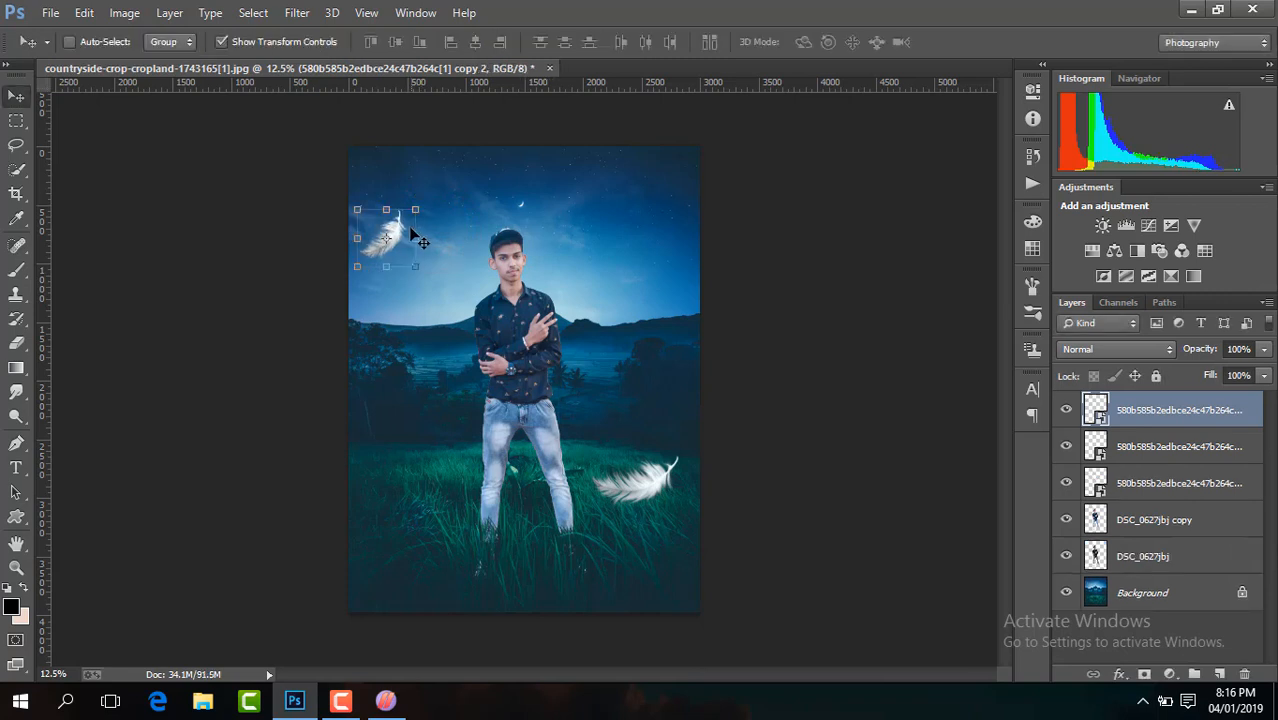
drag(405, 235, 688, 183)
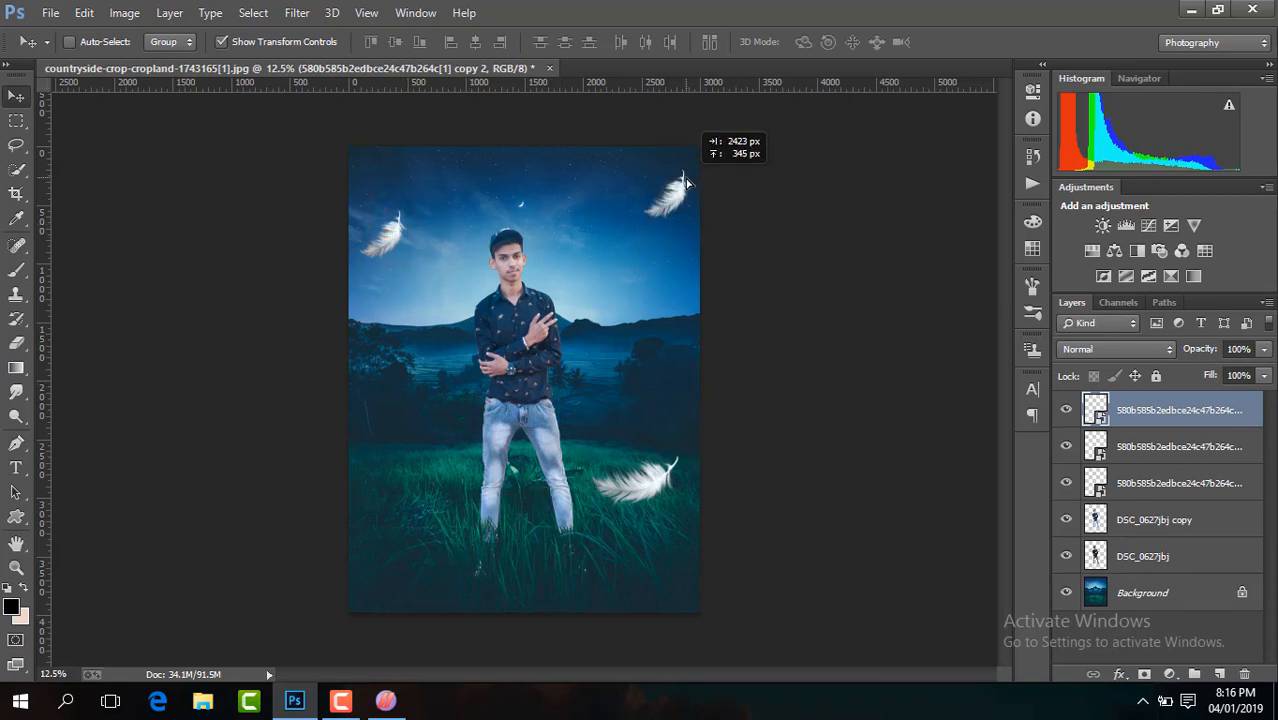
drag(686, 183, 686, 183)
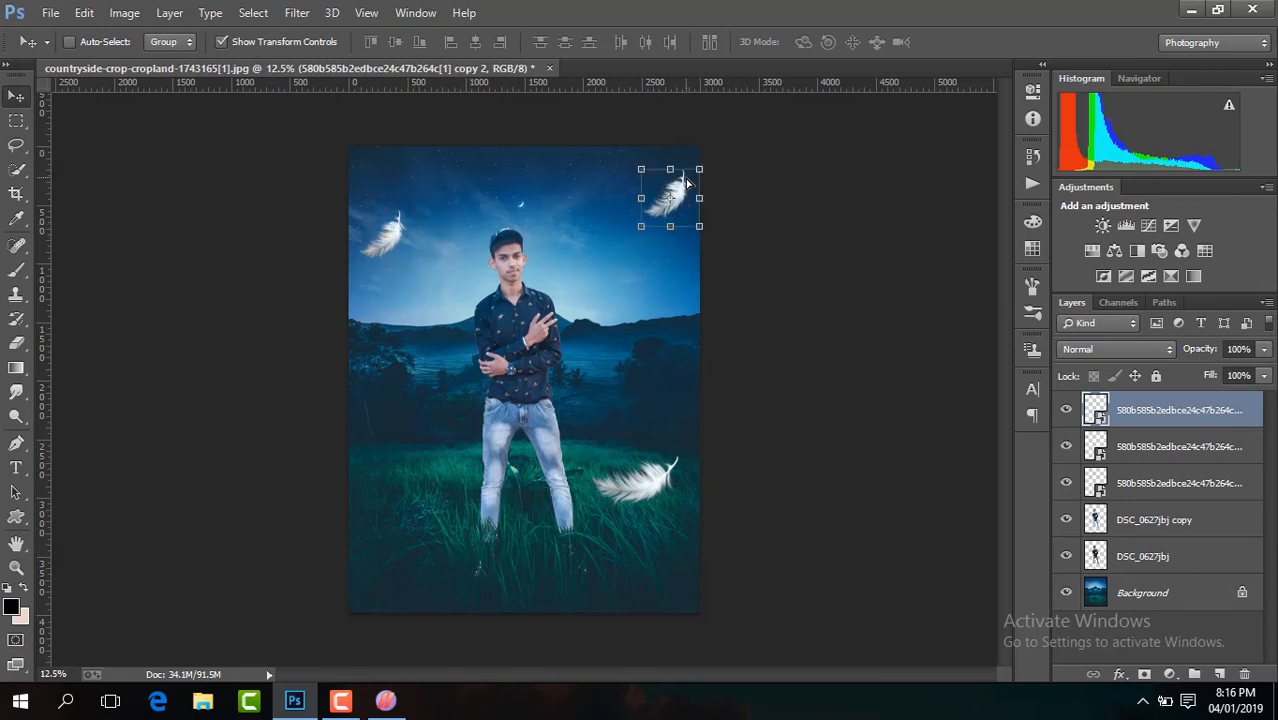
Duplicate the upper-right feather, move the copy onto the man's lower leg and rotate it to about -106.6°
key(ctrl+j)
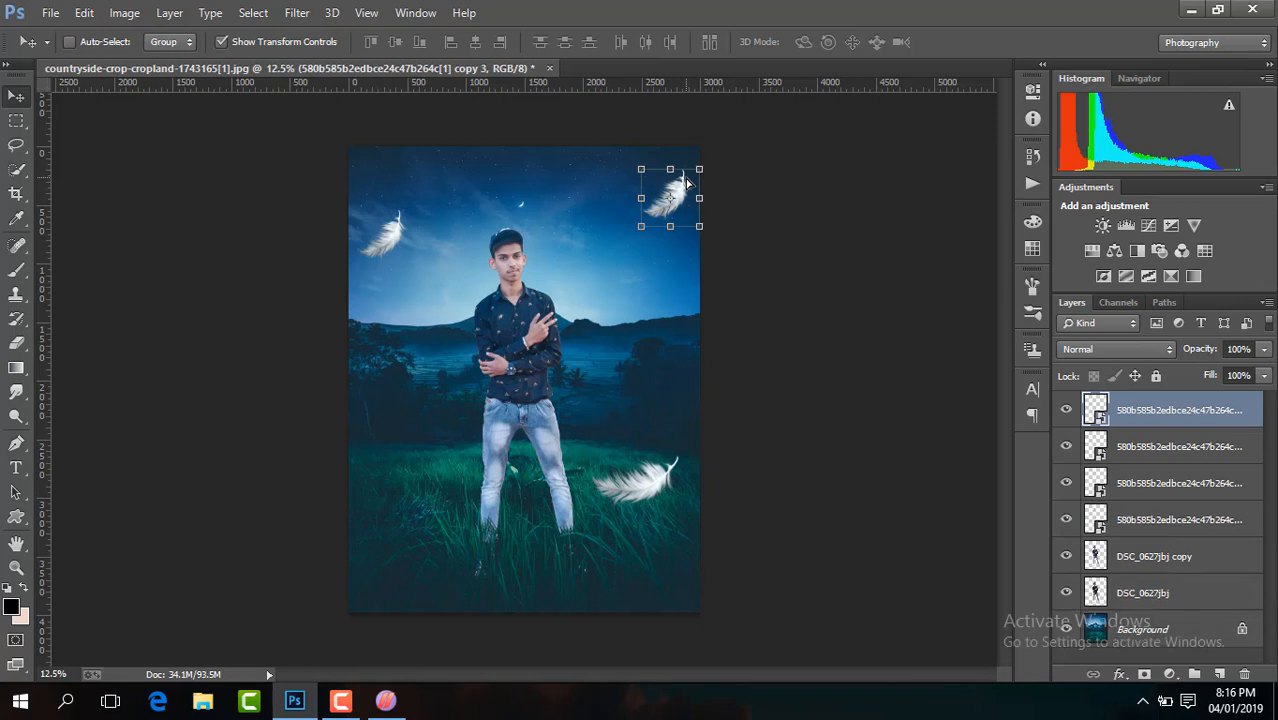
drag(690, 193, 556, 465)
key(ctrl+t)
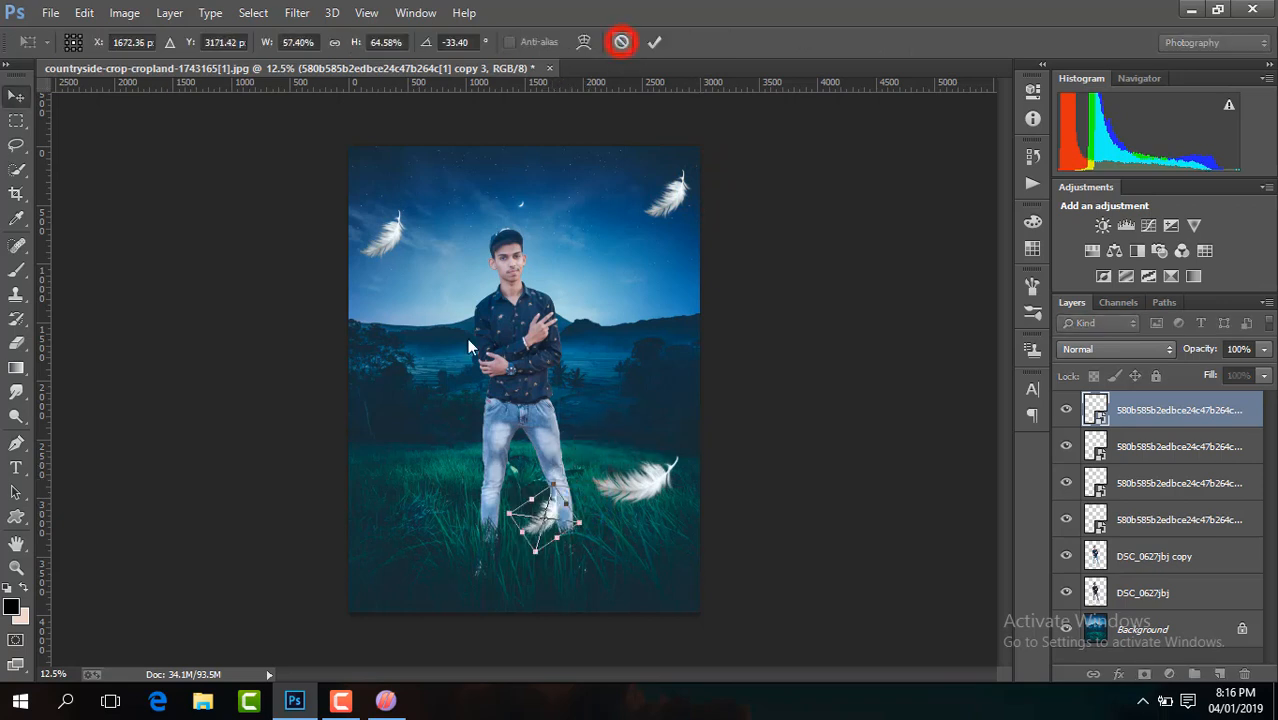
key(Return)
drag(594, 503, 547, 458)
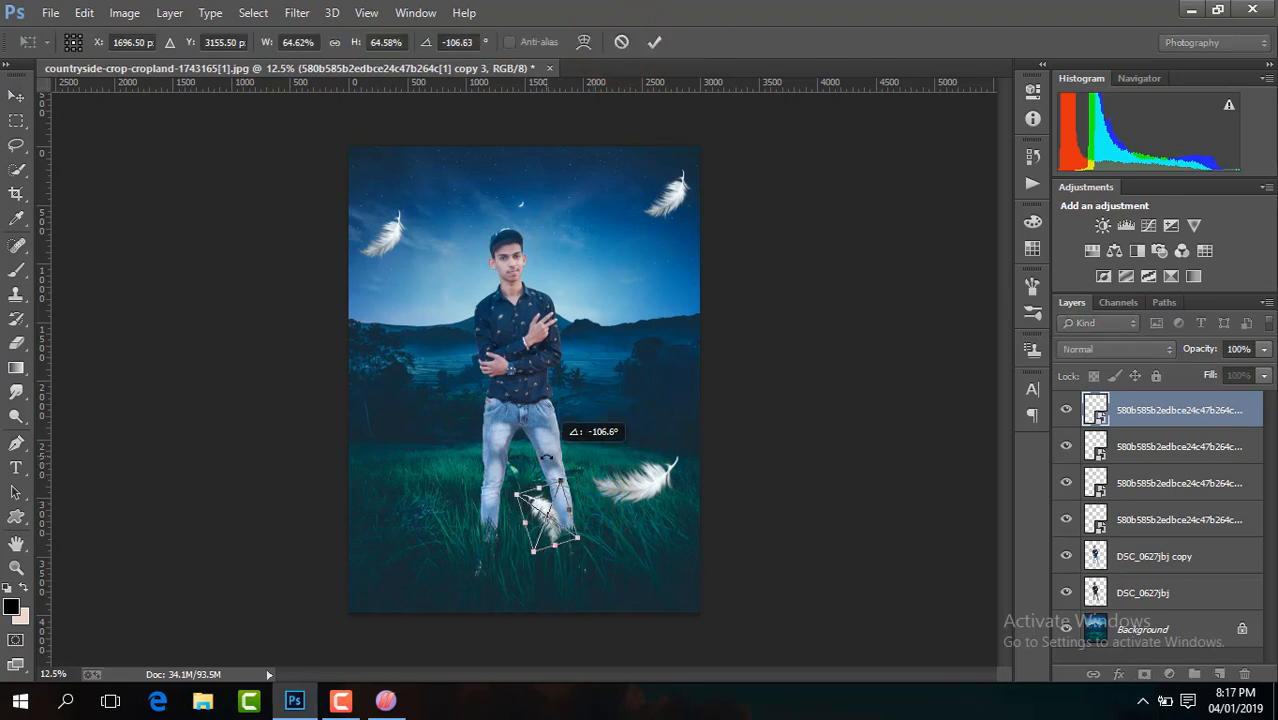
key(Return)
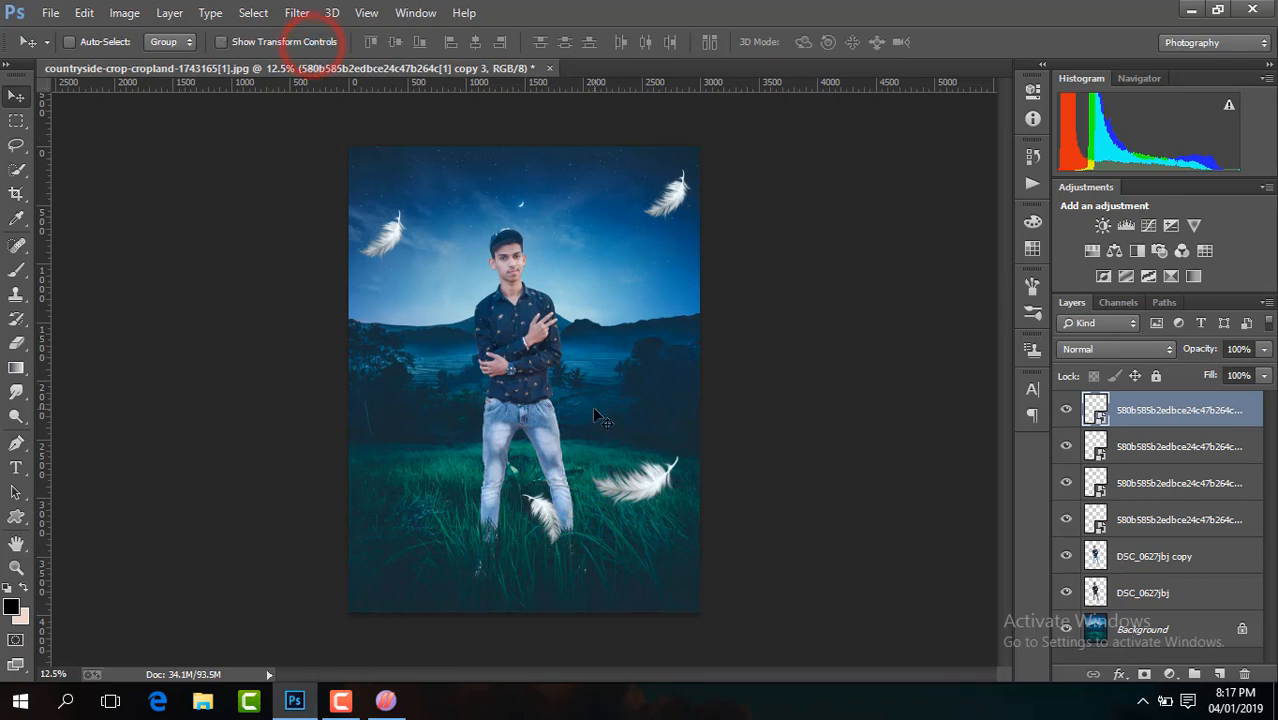
Duplicate the leg feather, move the copy beside the man's left-hand thigh and enlarge it to about 106%
key(ctrl+j)
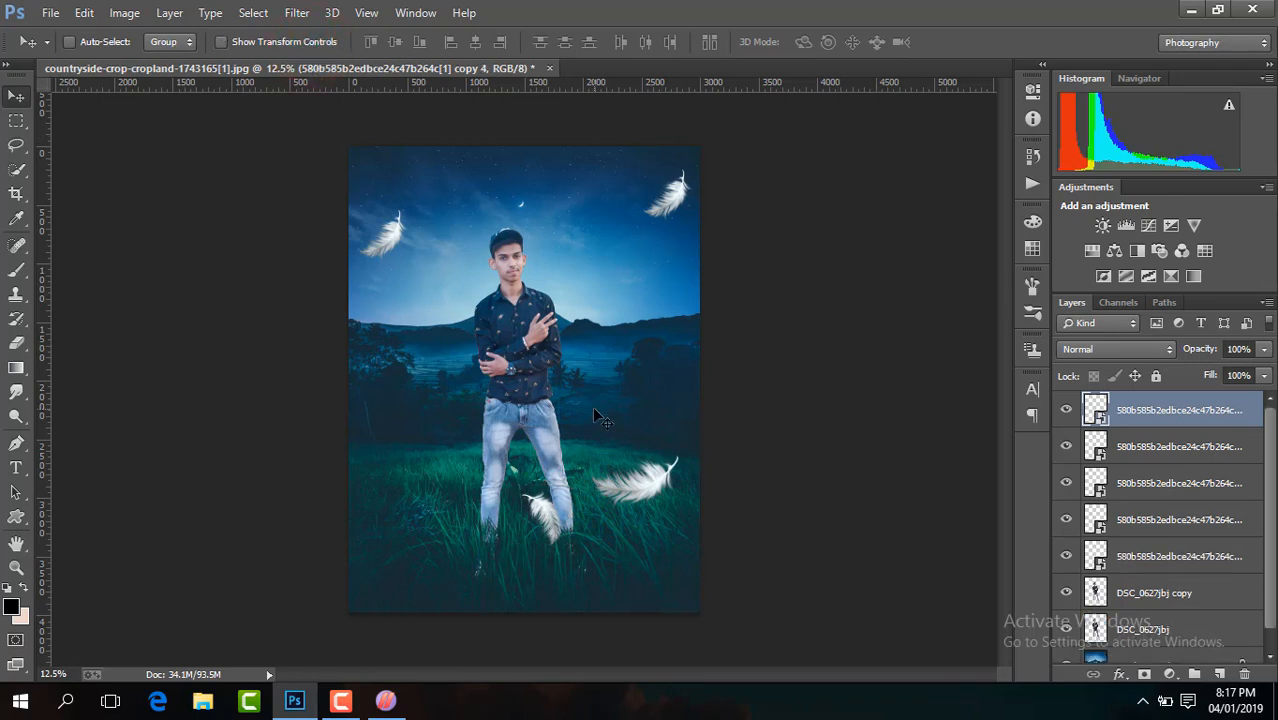
drag(548, 528, 437, 435)
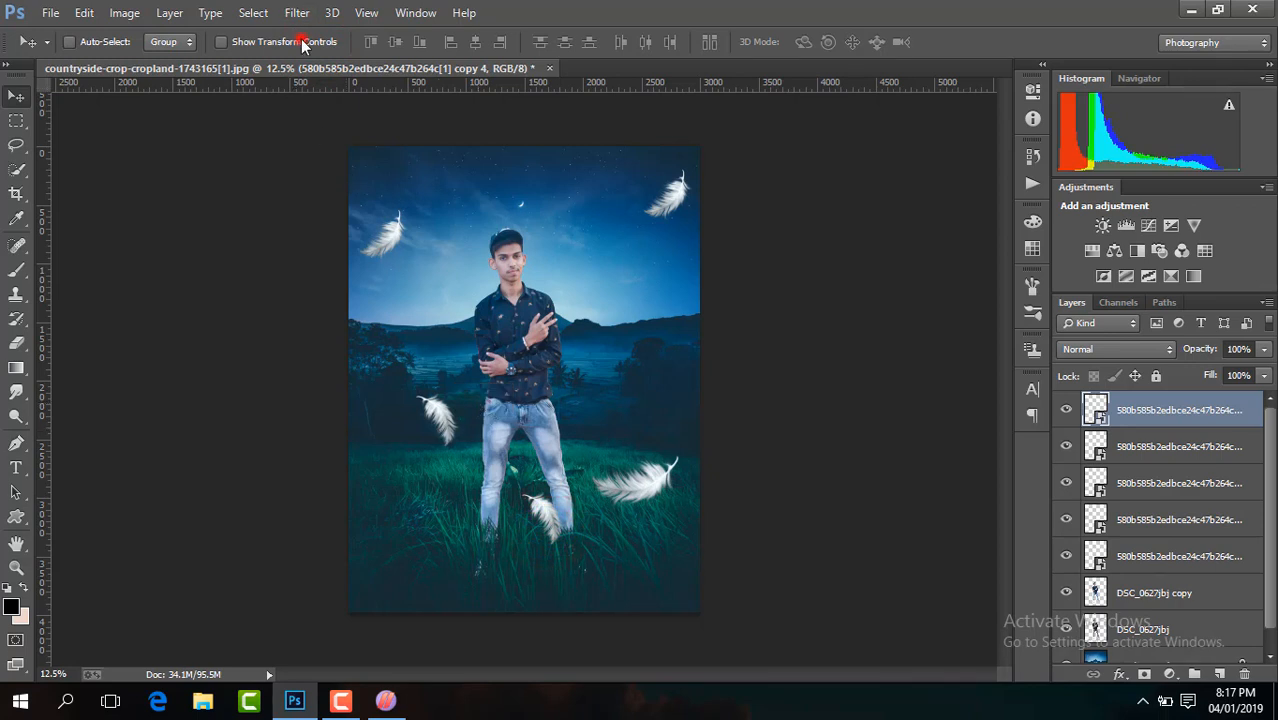
mouse_move(473, 457)
mouse_down()
mouse_move(477, 432)
mouse_move(495, 458)
mouse_up()
key(Return)
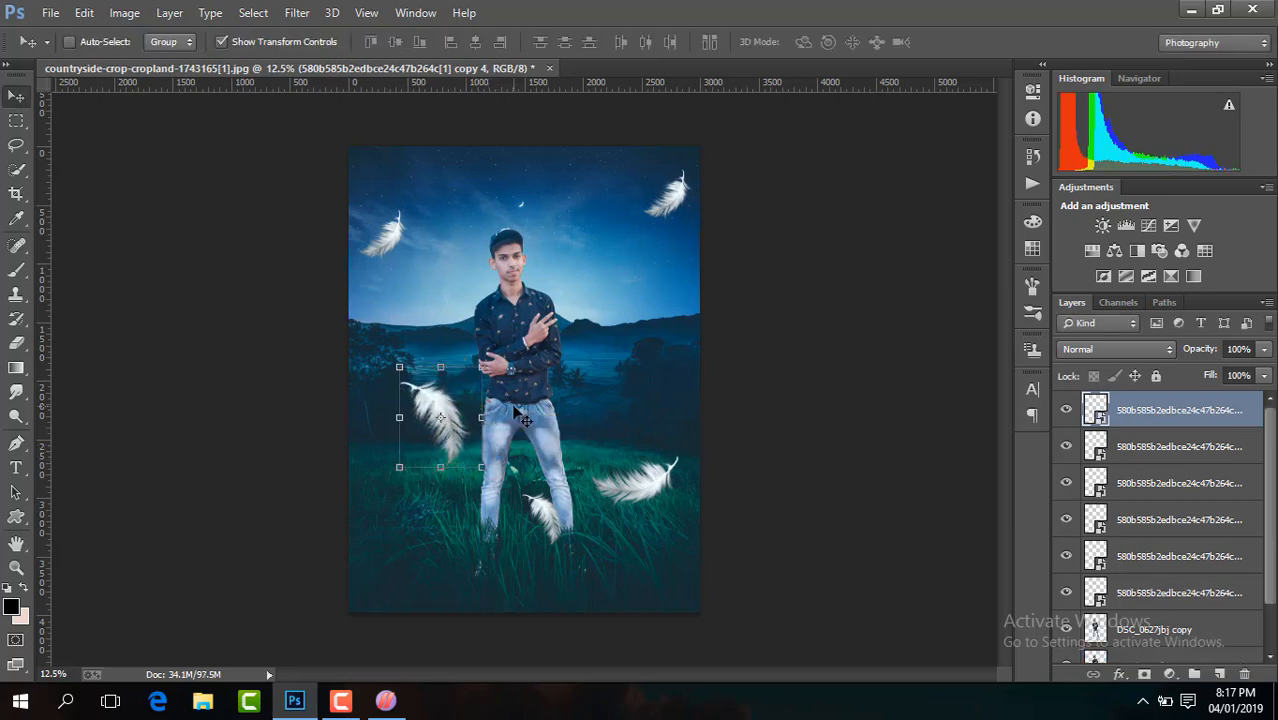
Move a duplicate of the large feather between the man's lower legs, flip it and rotate it to about -159.5°
drag(462, 404, 551, 536)
right_click(560, 540)
click(603, 508)
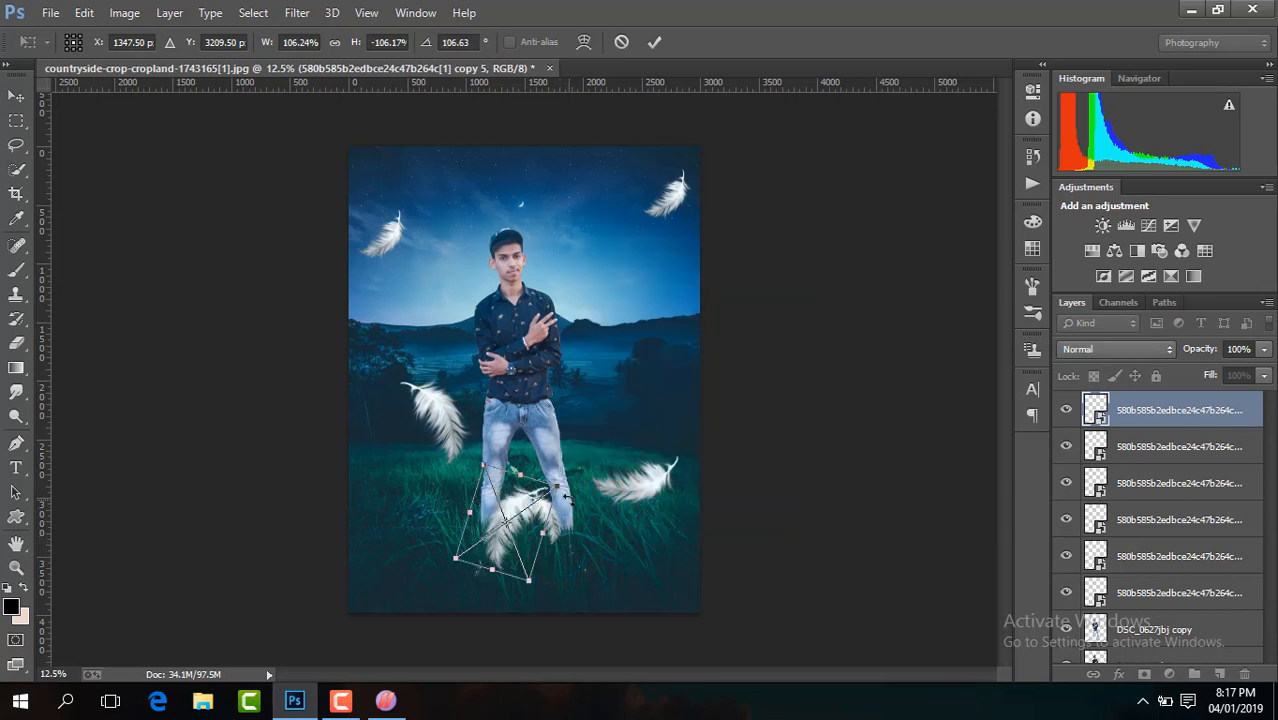
drag(566, 496, 527, 596)
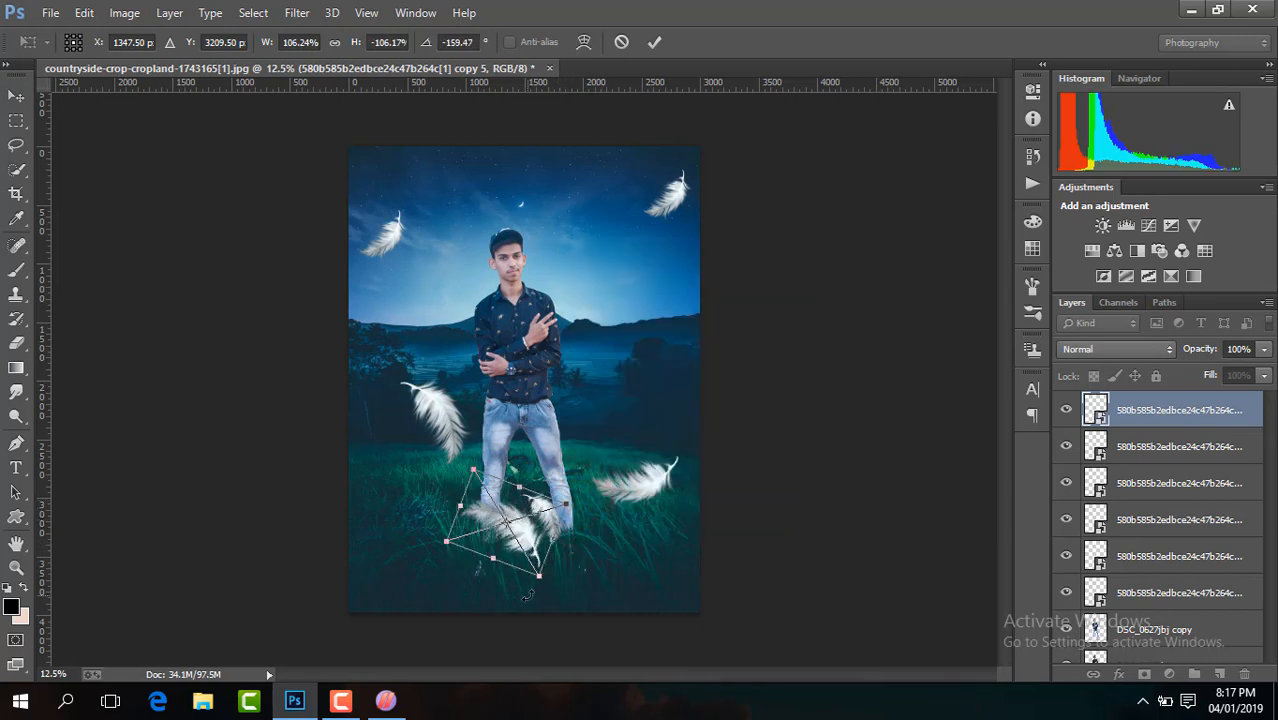
key(Return)
Move the flipped feather to the right of the man's waist and scale it down to about 62%
drag(528, 514, 575, 580)
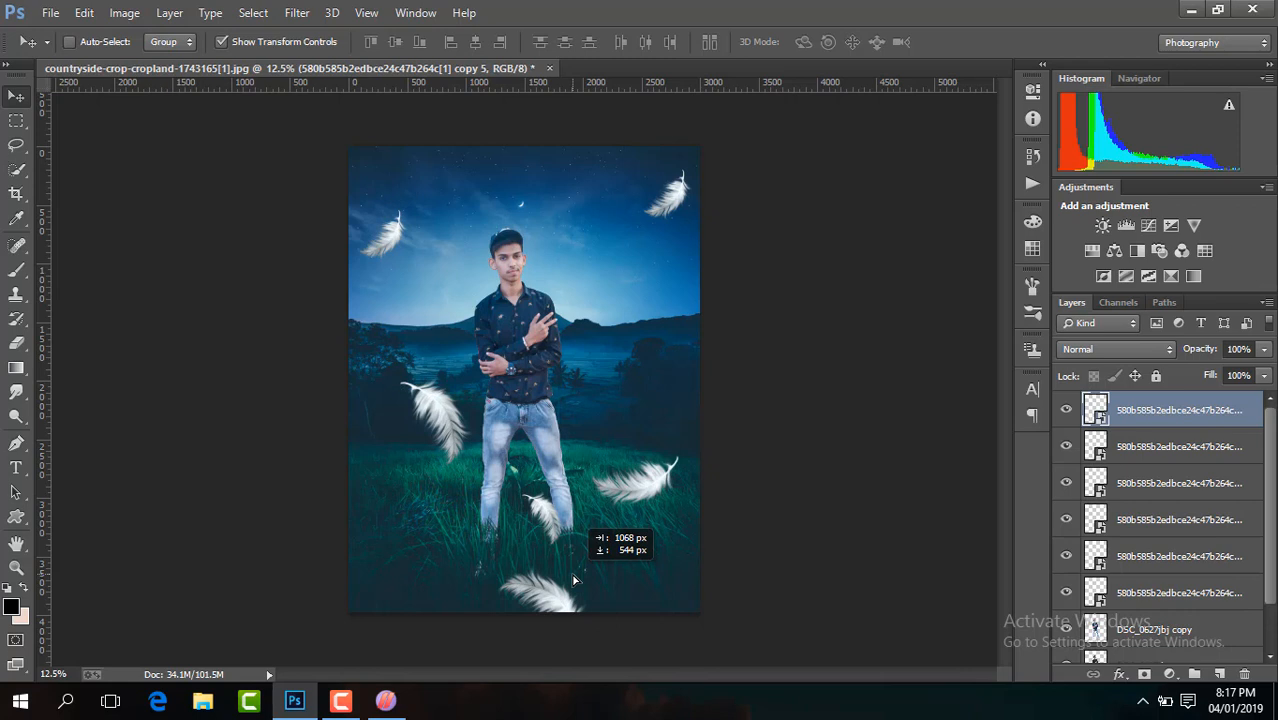
drag(575, 580, 617, 332)
key(ctrl+t)
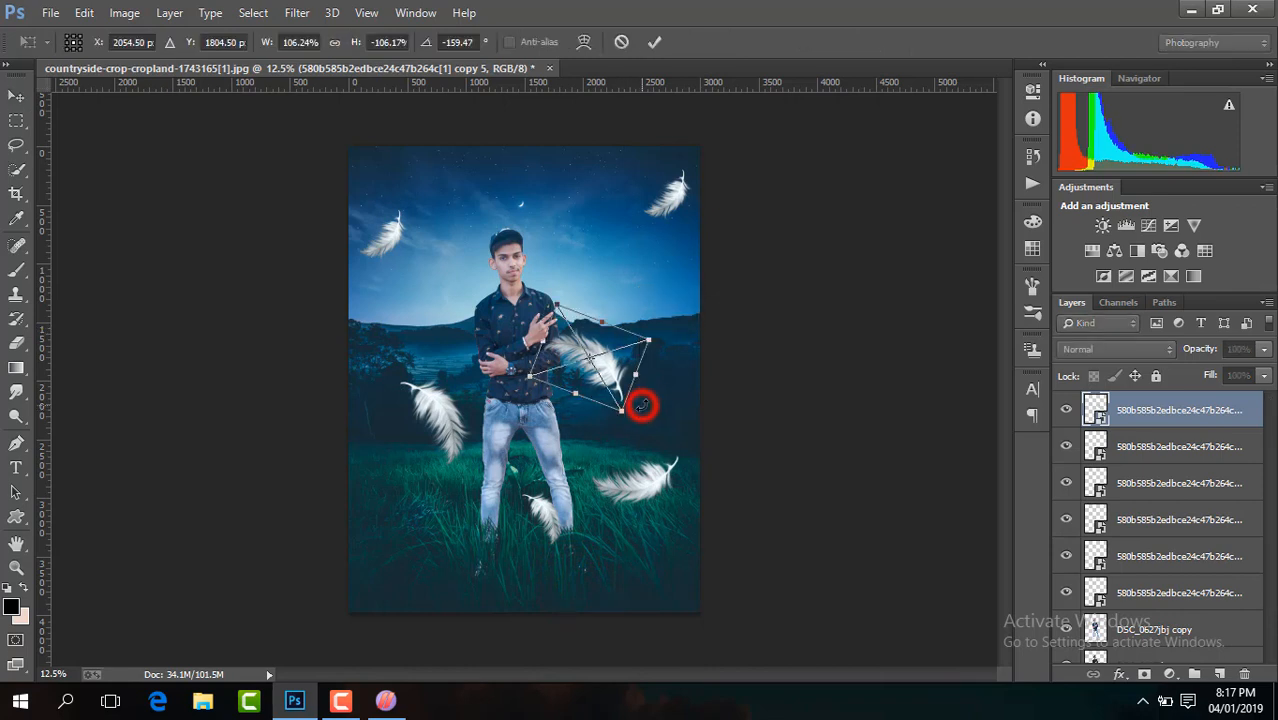
click(641, 405)
drag(621, 411, 614, 392)
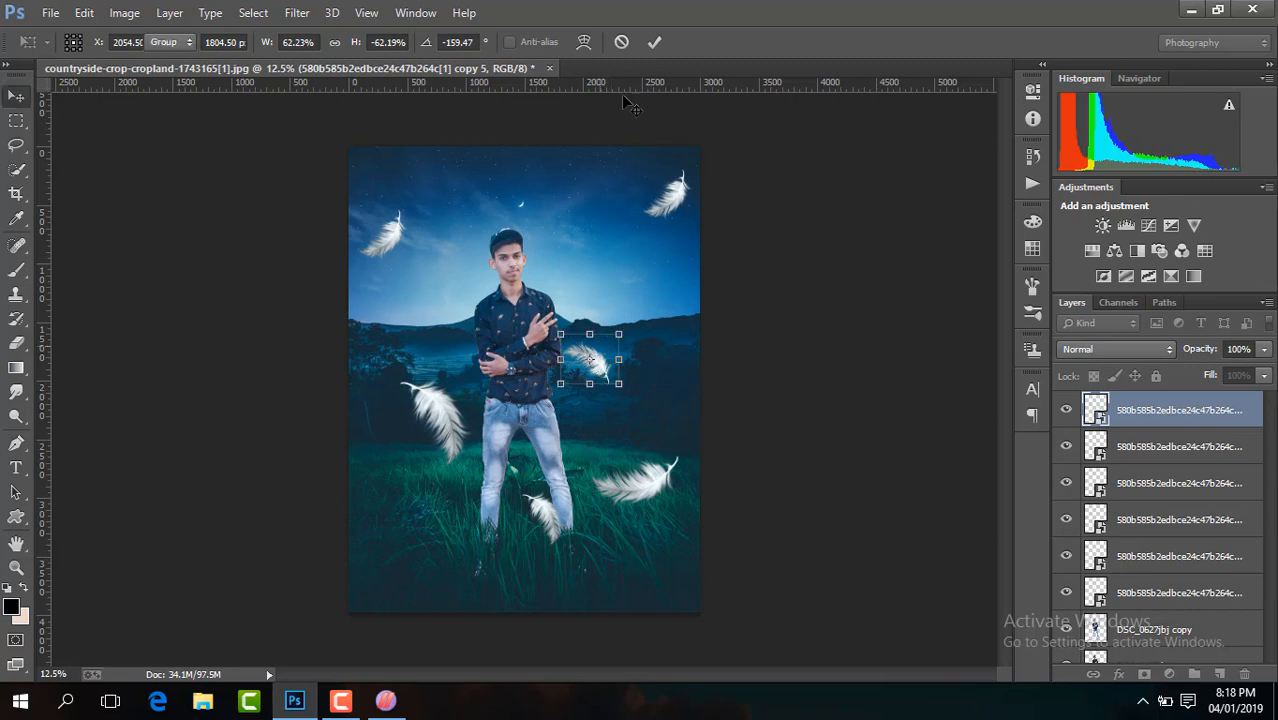
click(654, 42)
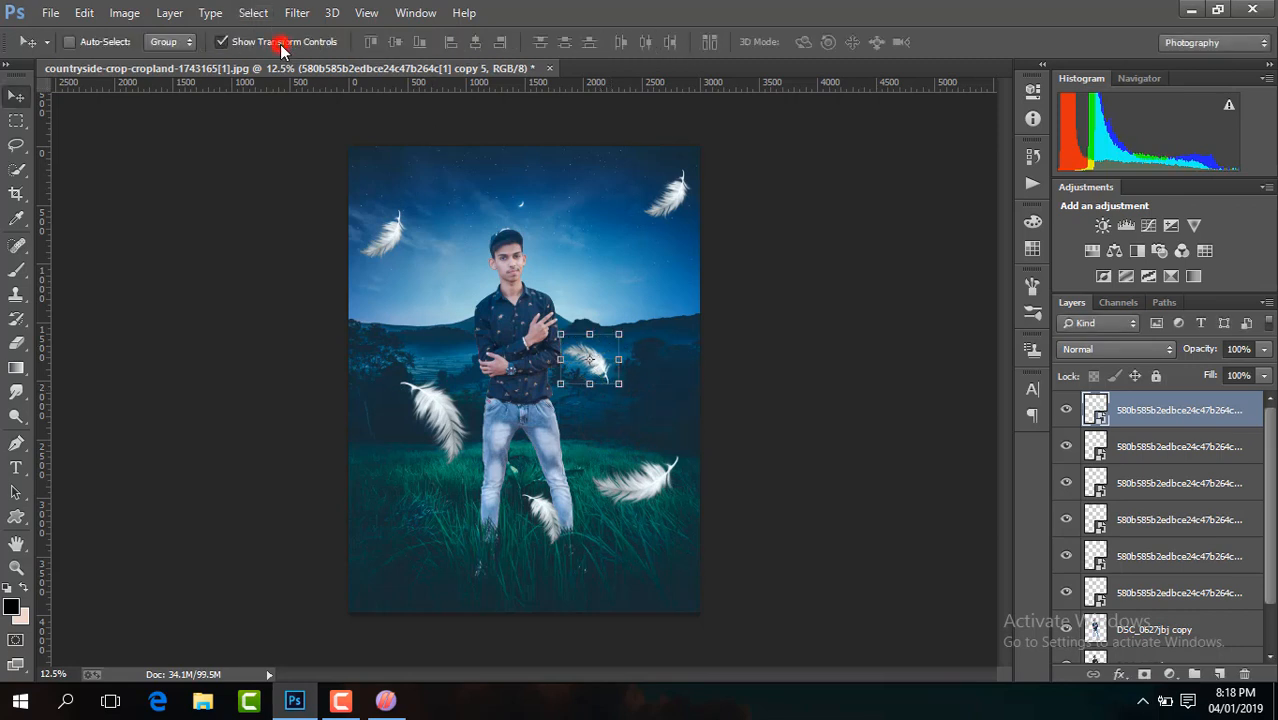
drag(597, 384, 597, 409)
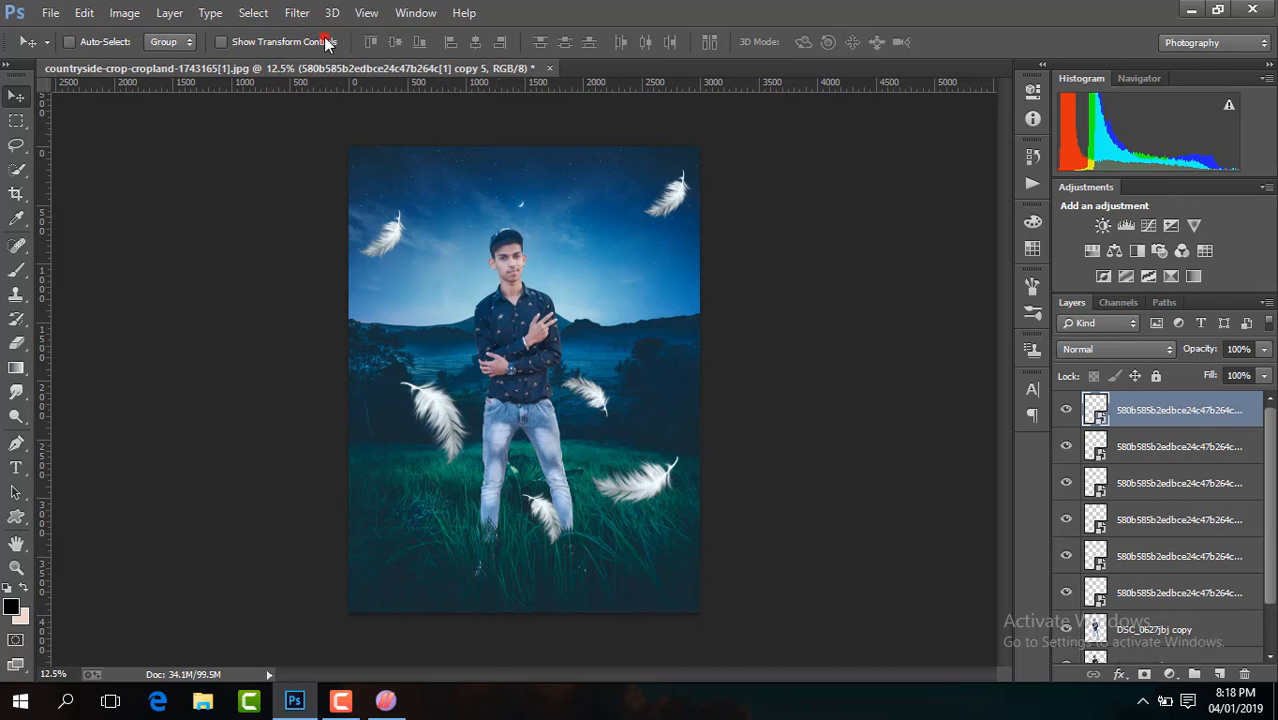
Move the large feather beside the man's thigh down toward the left edge of the picture and hide the transform controls
click(1131, 444)
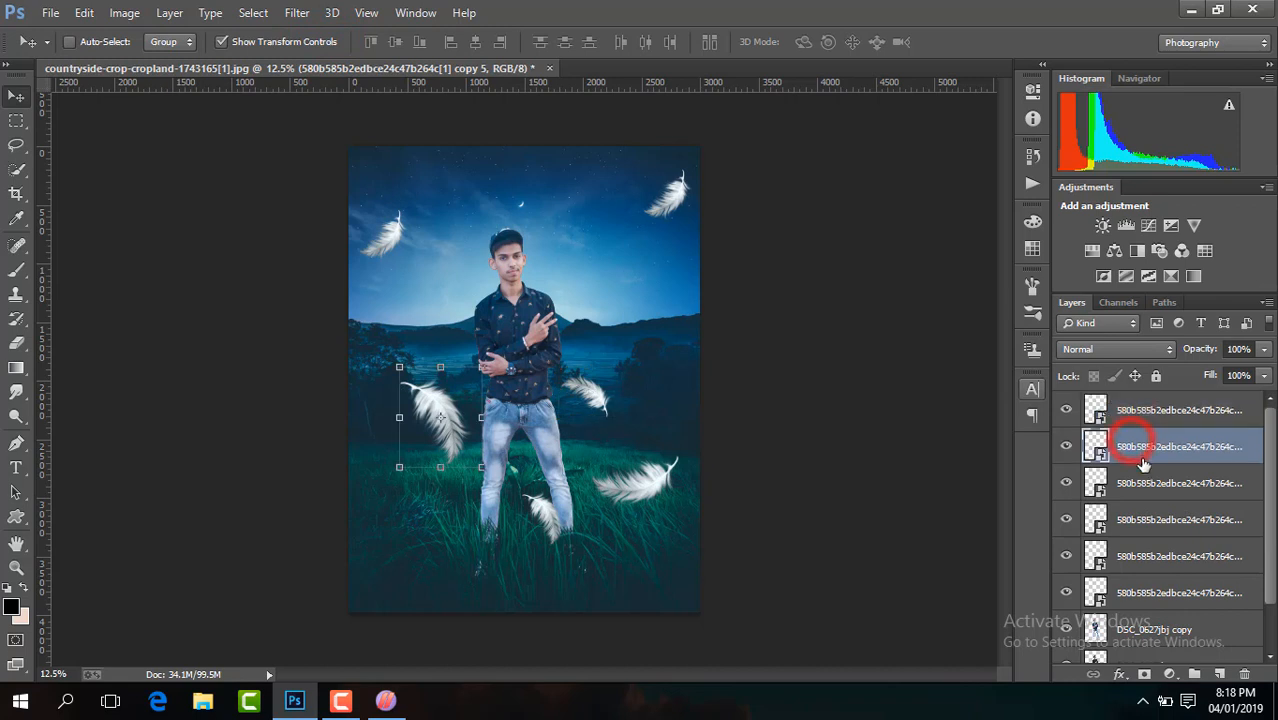
drag(466, 436, 427, 468)
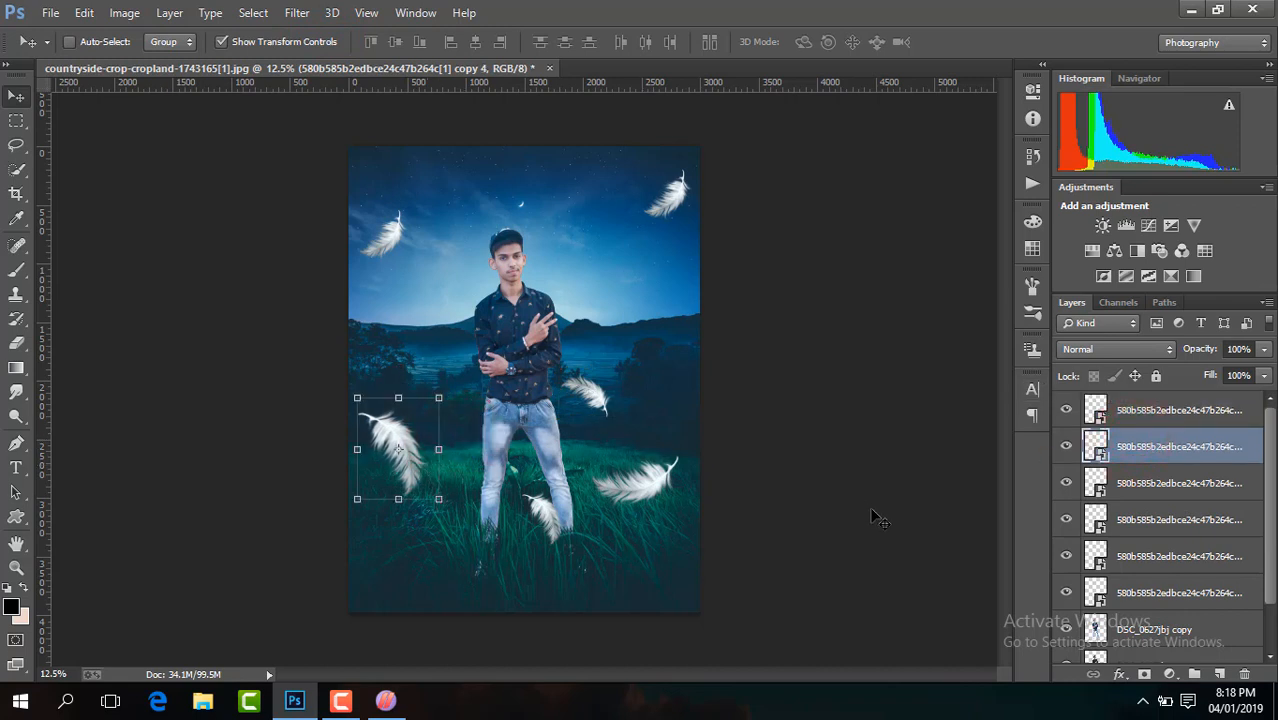
click(244, 46)
key(ctrl+minus)
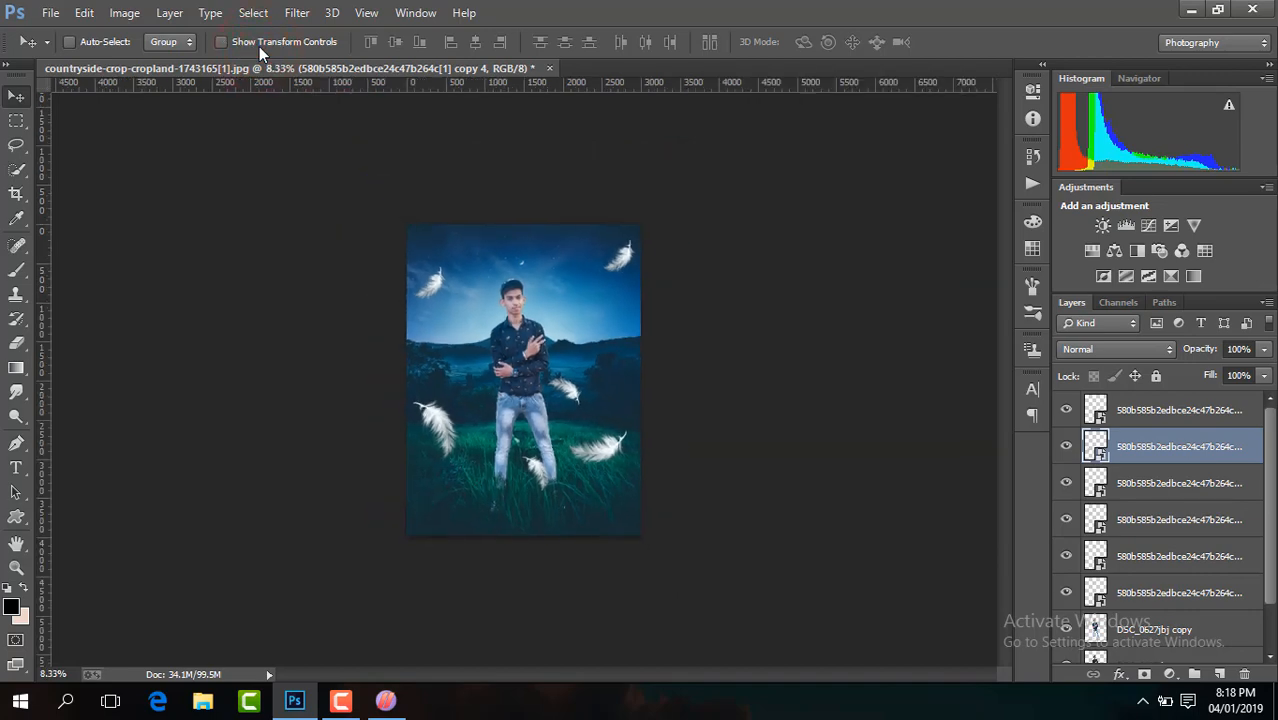
key(ctrl+plus)
key(ctrl+plus)
key(ctrl+minus)
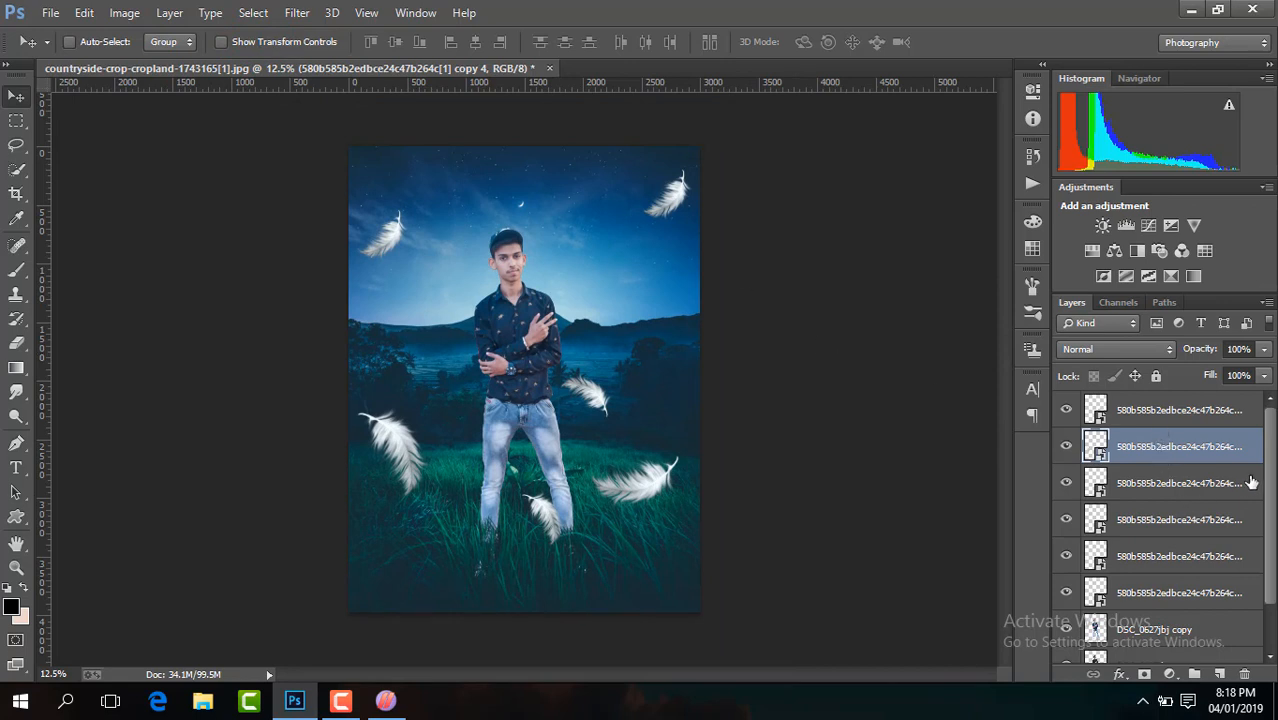
Select the DSC_0627jbj copy layer and activate the Mixer Brush for retouching the man's face
drag(1270, 464, 1275, 577)
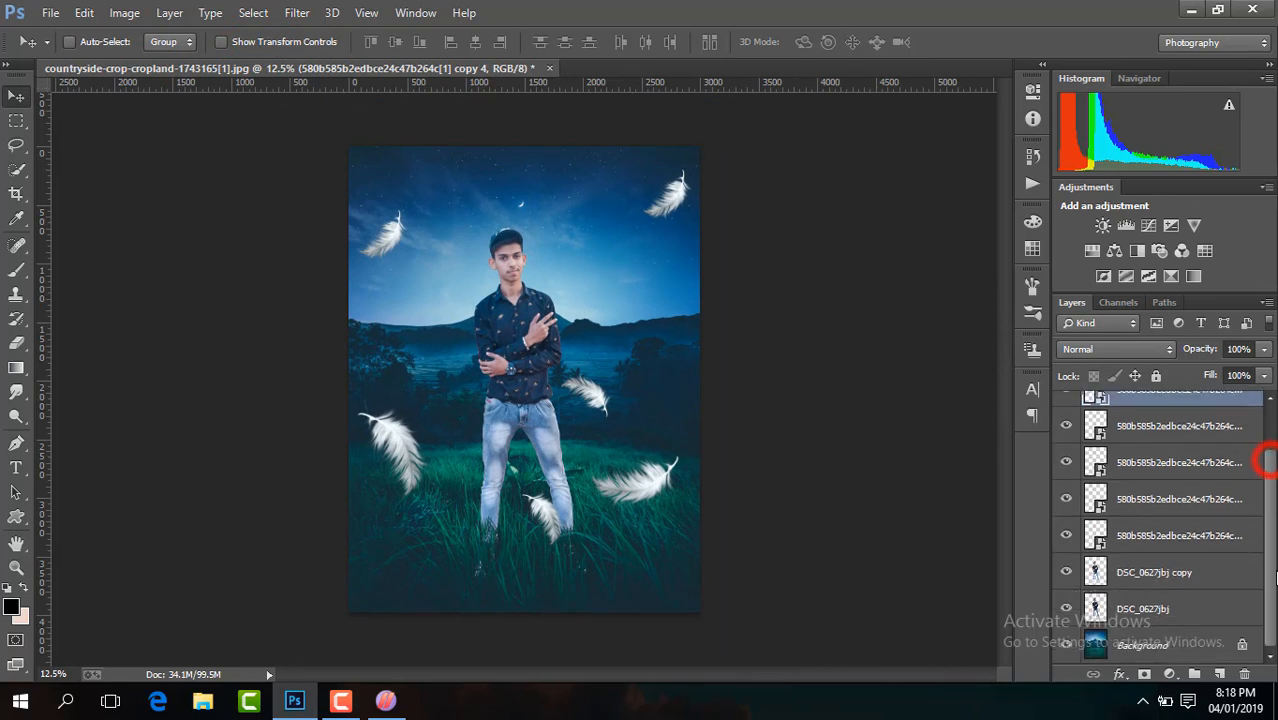
click(1148, 571)
key(ctrl+plus)
key(ctrl+plus)
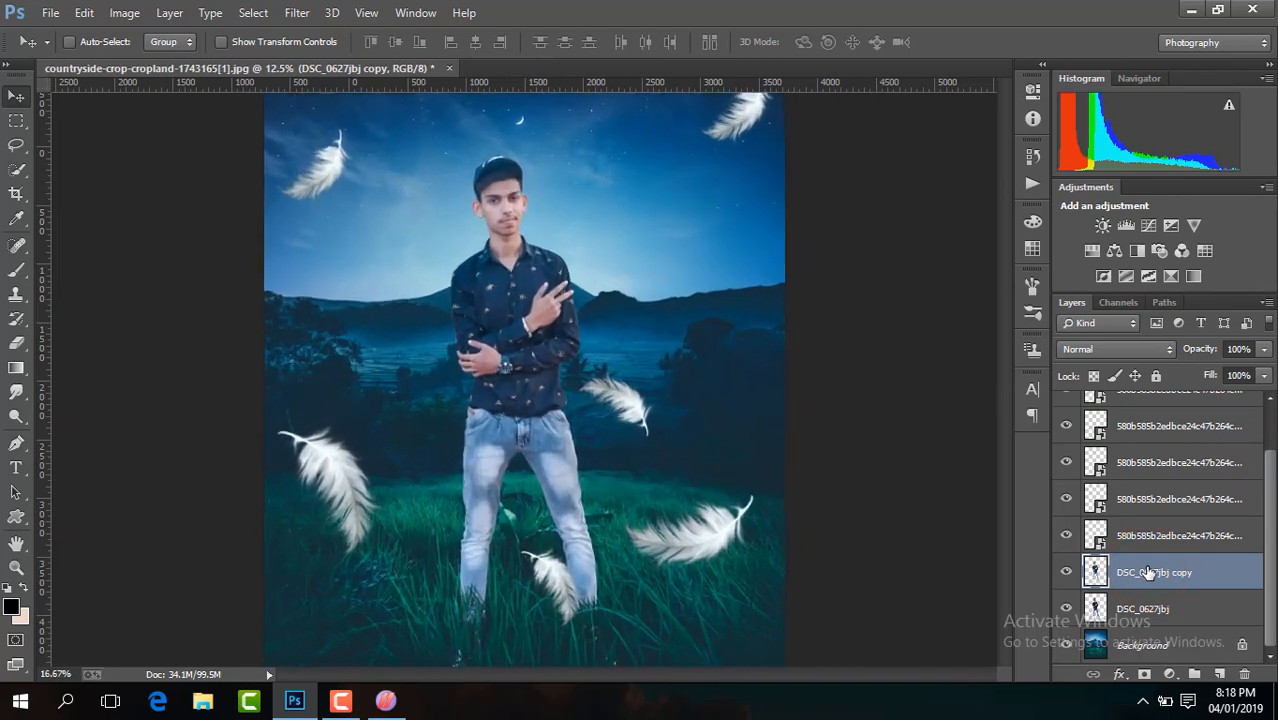
key(ctrl+plus)
key(ctrl+plus)
key(ctrl+plus)
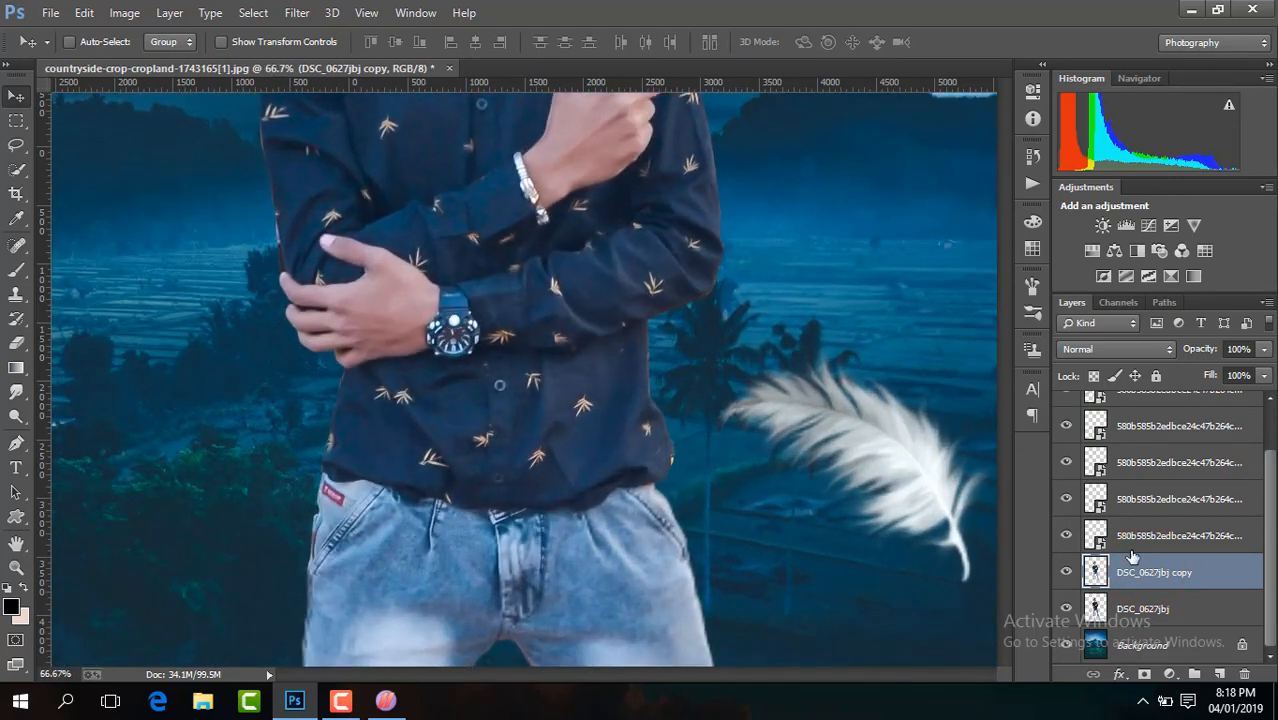
drag(1007, 369, 1003, 288)
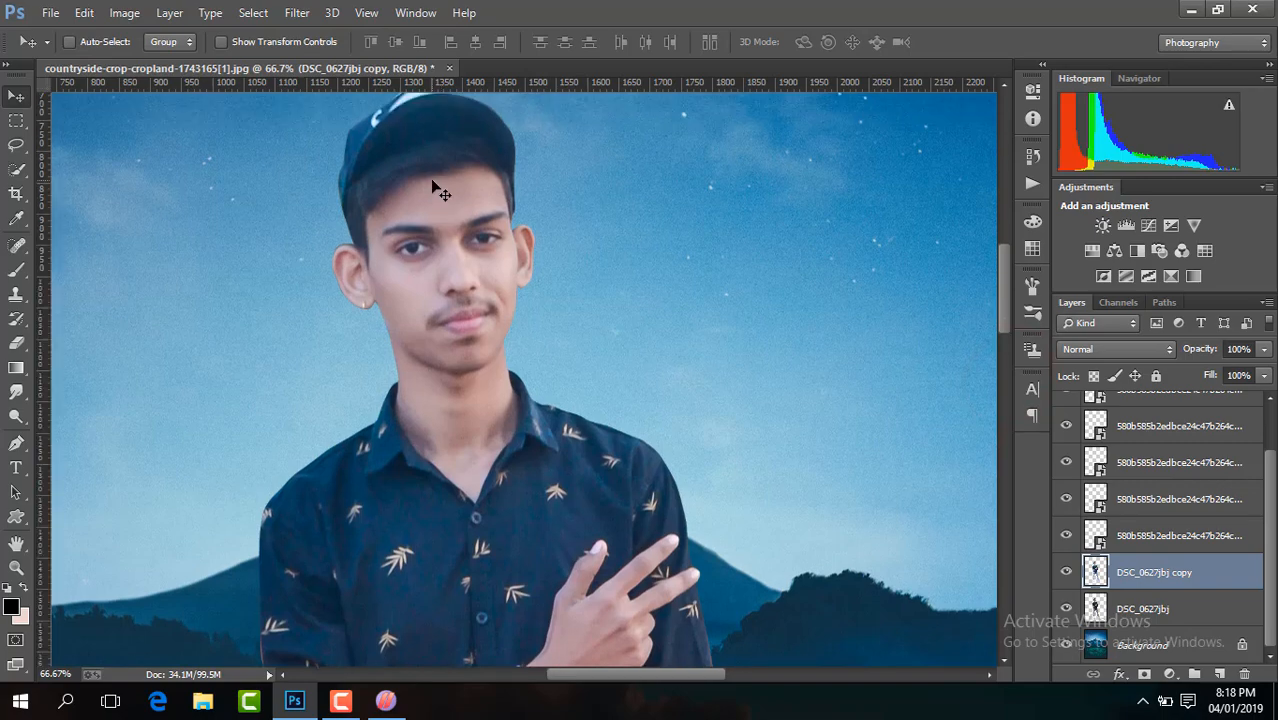
key(ctrl+plus)
key(ctrl+plus)
key(ctrl+minus)
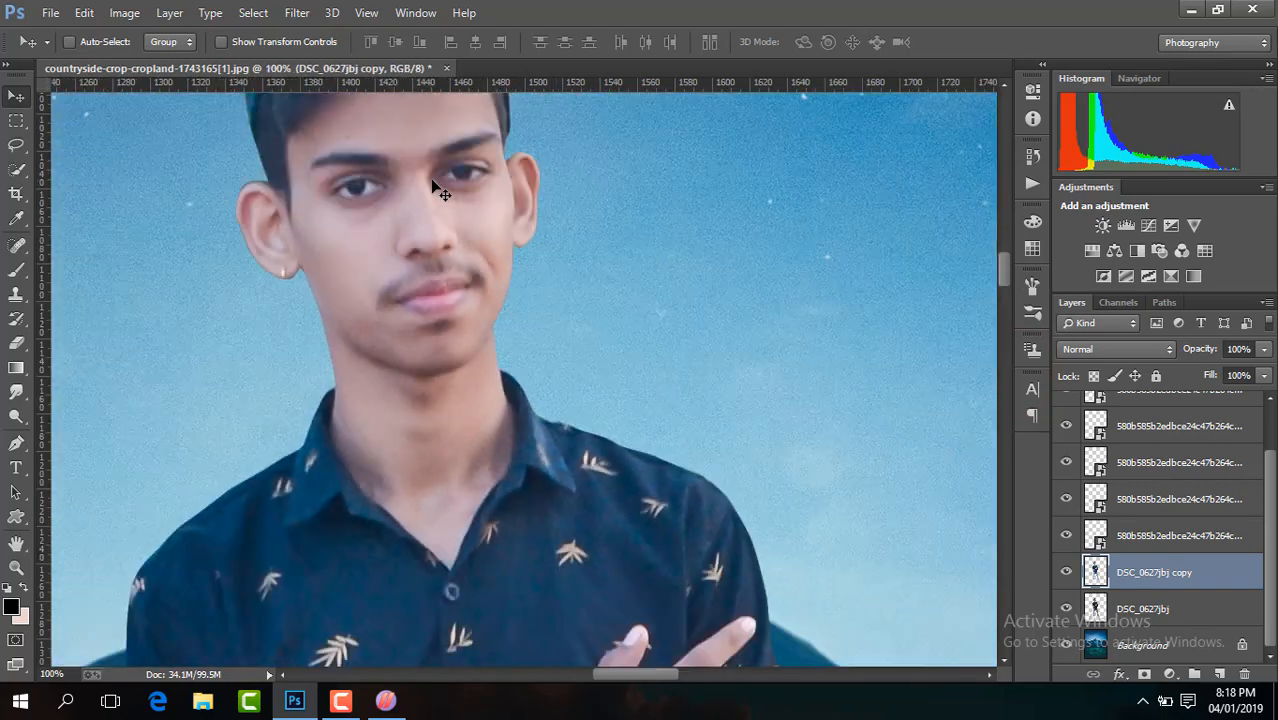
right_click(22, 281)
click(123, 322)
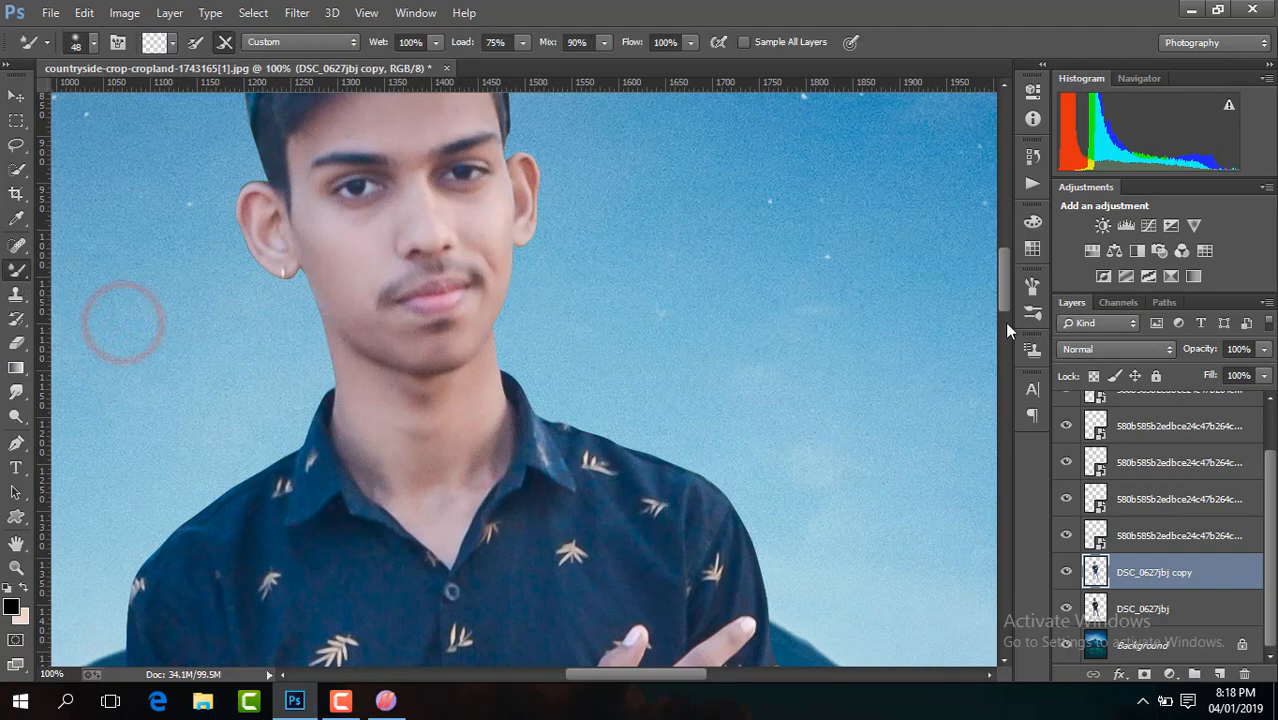
Smooth the skin of the man's cheek on the earring side with Mixer Brush strokes from under the eye to beside the mouth
drag(1007, 293, 1001, 277)
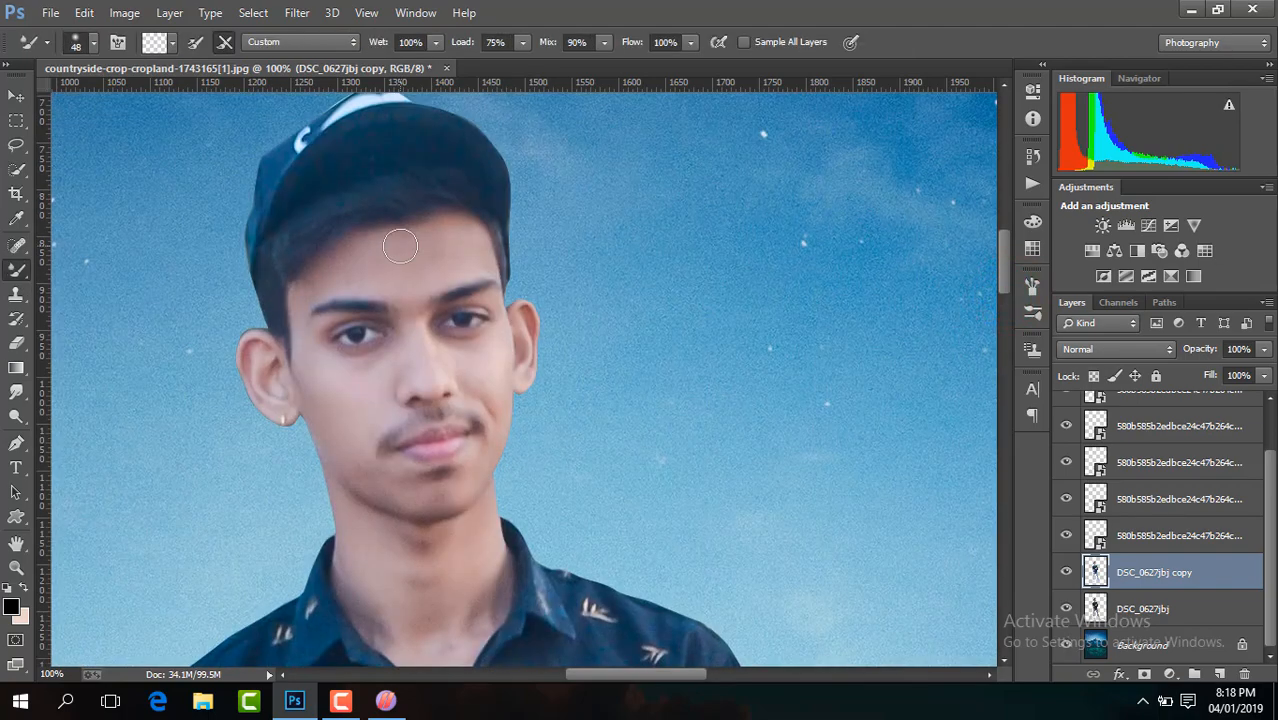
key(ctrl+plus)
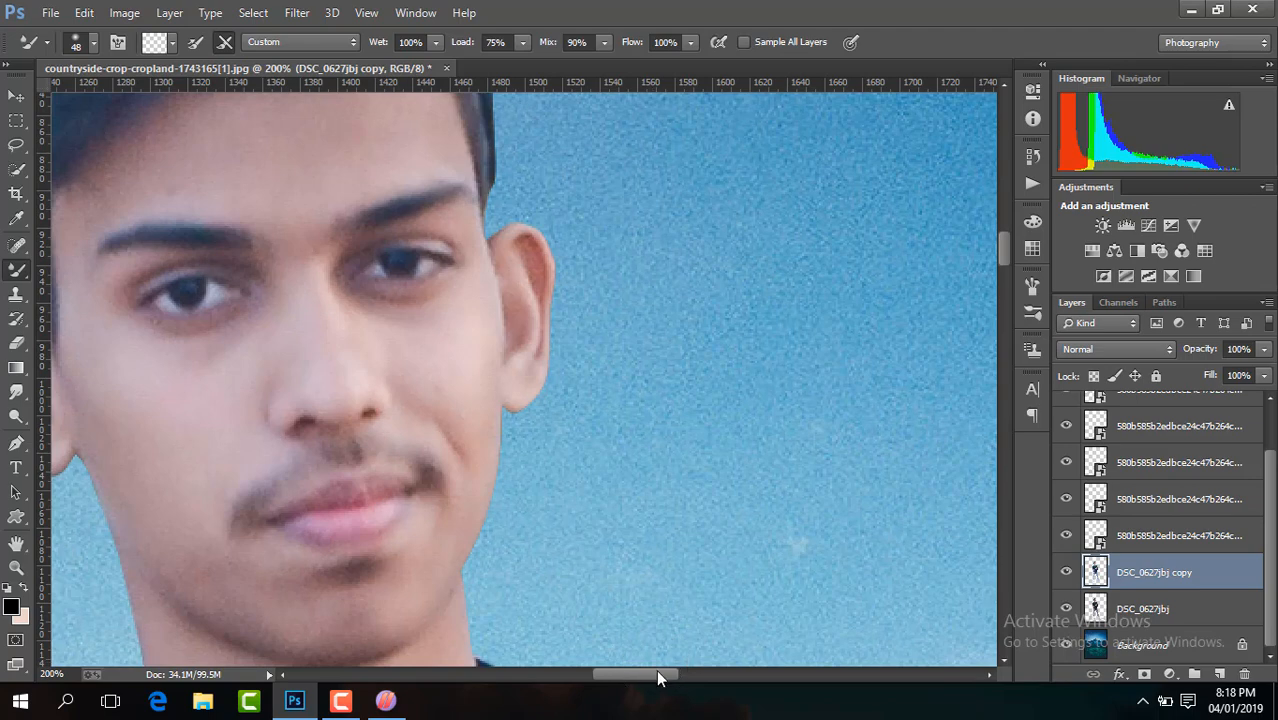
drag(657, 672, 641, 672)
click(366, 418)
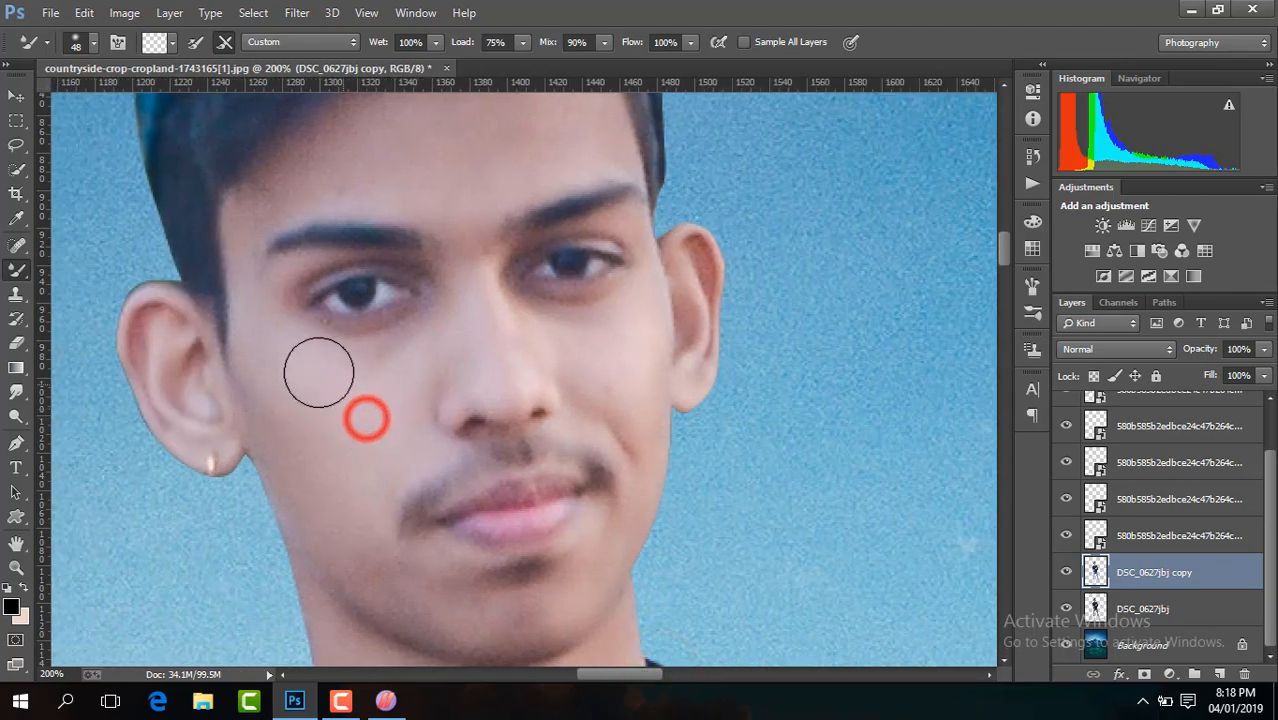
click(402, 362)
click(348, 391)
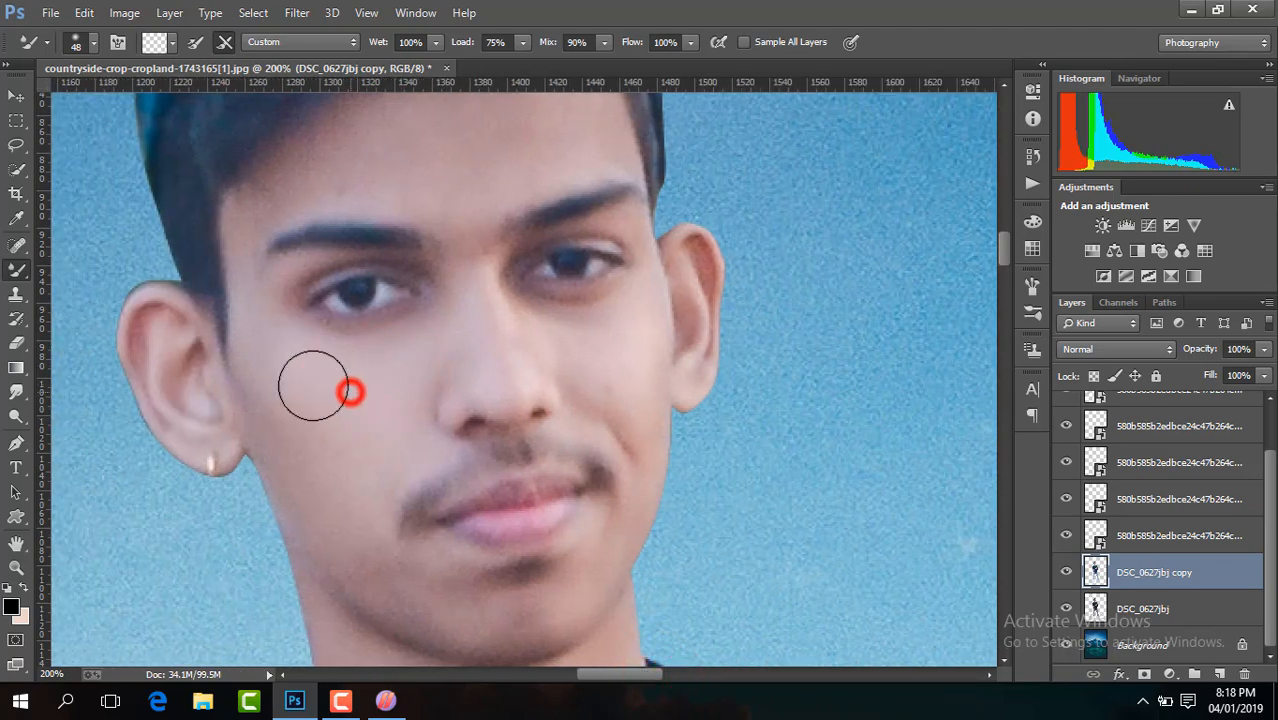
click(336, 471)
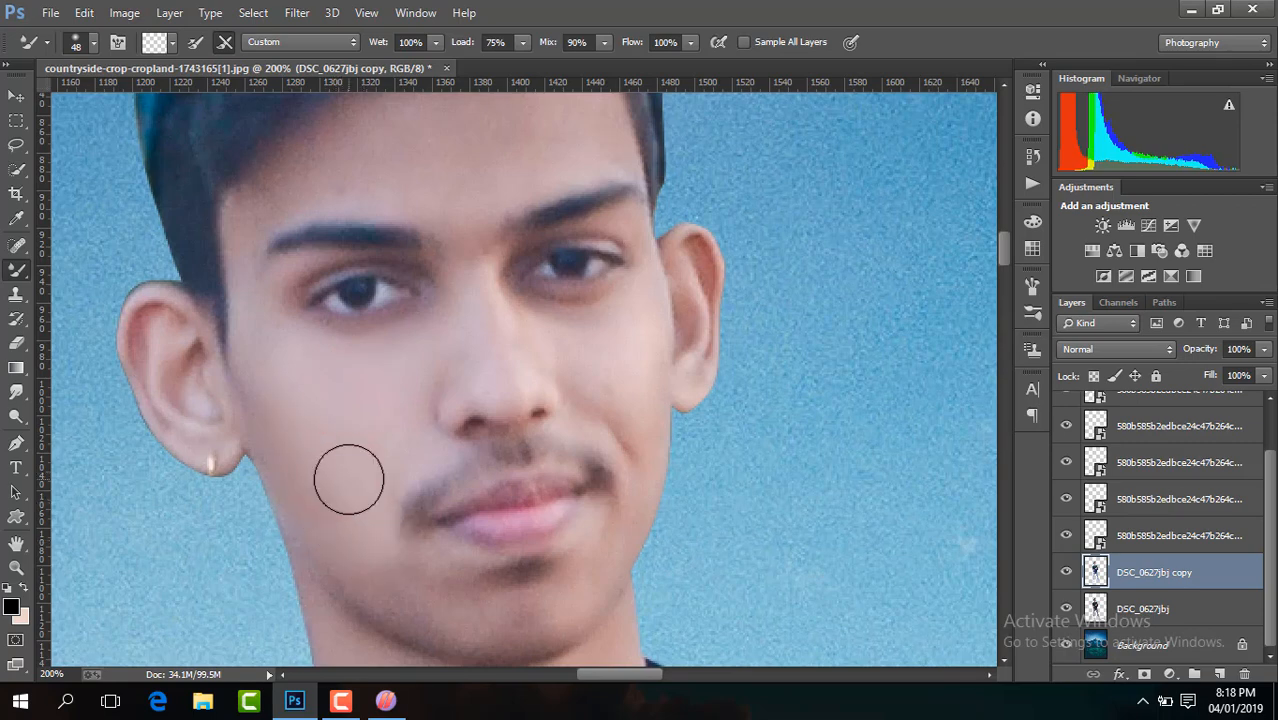
click(348, 479)
Blend the skin along the earring-side jaw and across the chin below the lips with the Mixer Brush
click(413, 597)
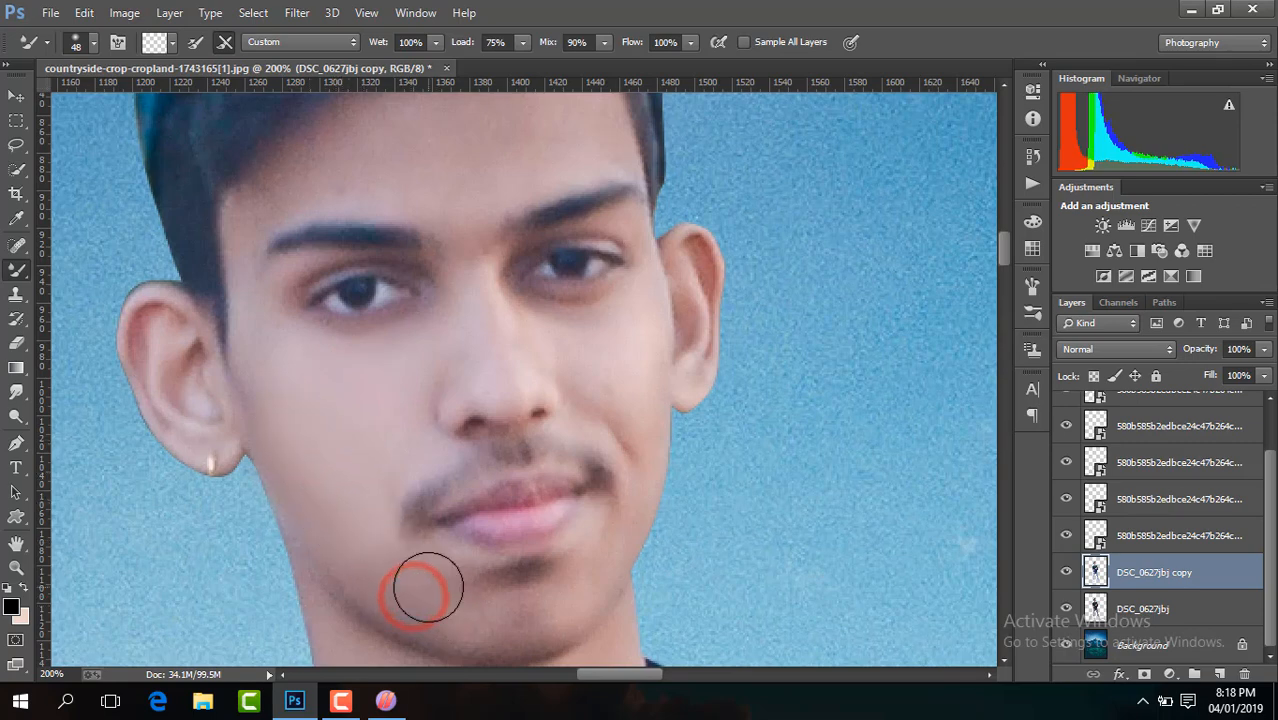
click(428, 586)
click(389, 566)
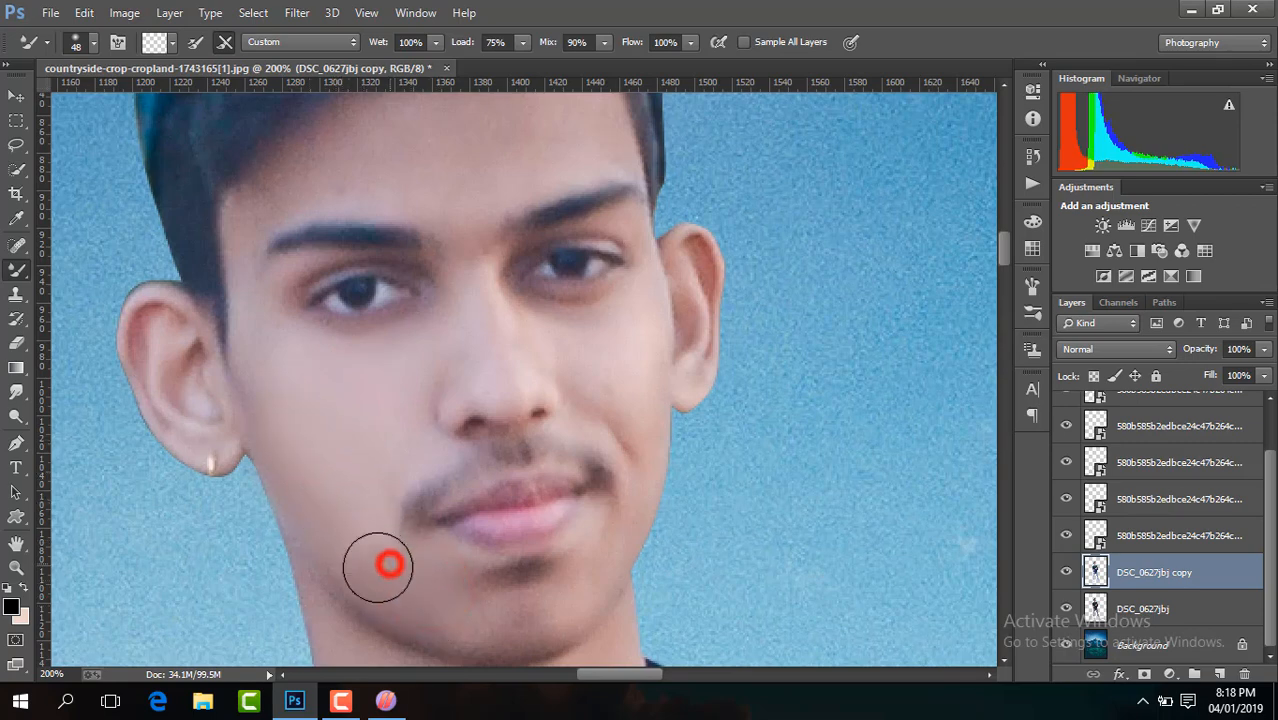
click(340, 525)
click(493, 622)
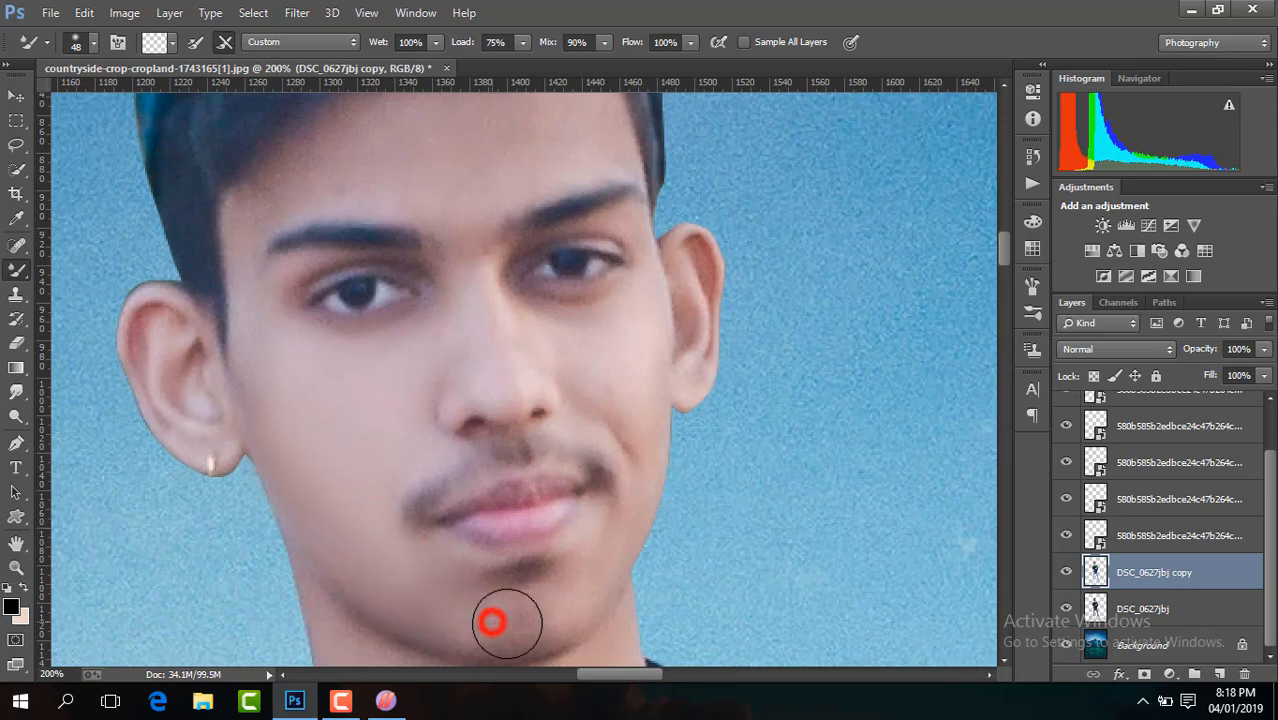
click(556, 591)
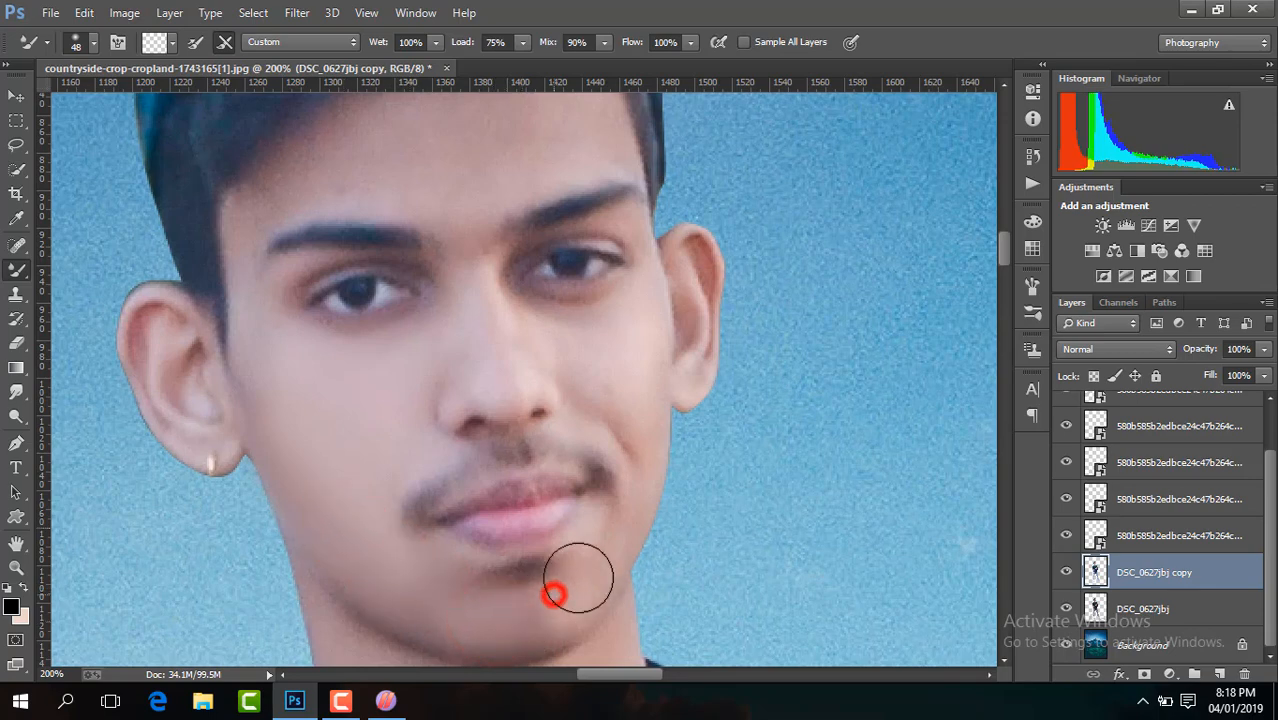
Smooth the cheek on the side away from the earring and the bridge and sides of the nose with the Mixer Brush
click(630, 400)
click(595, 367)
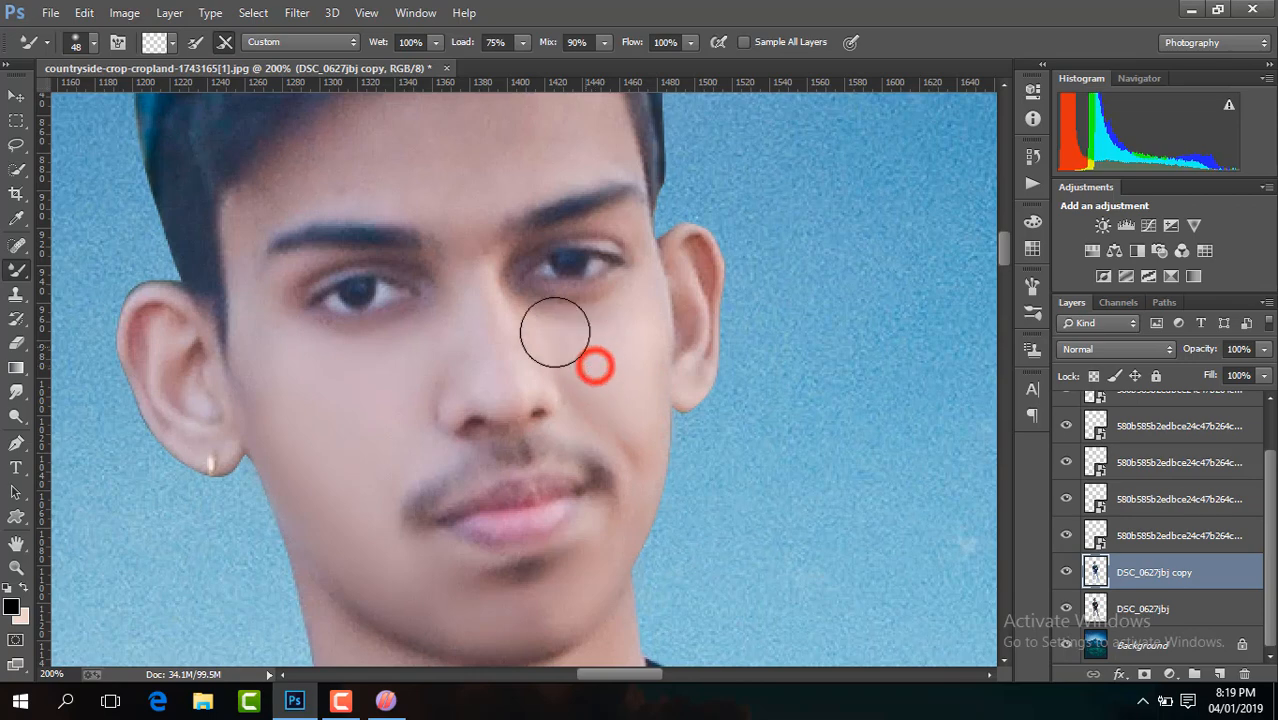
click(599, 333)
click(629, 405)
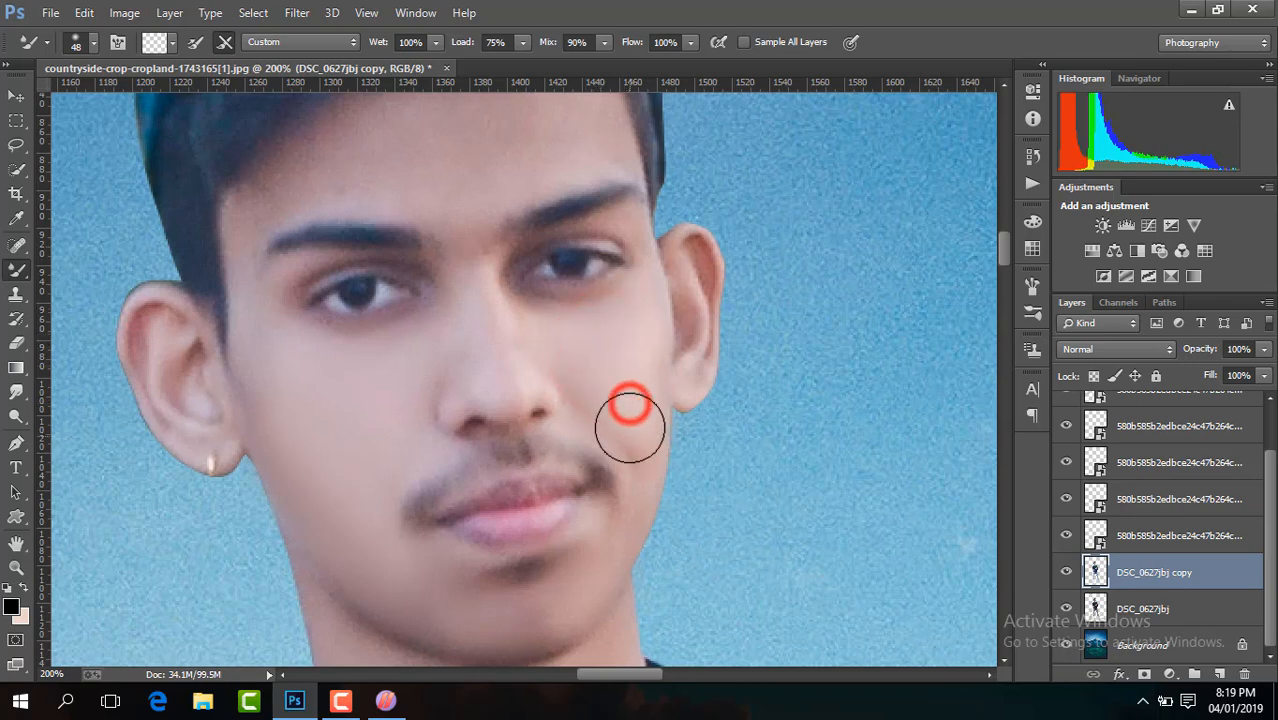
click(516, 370)
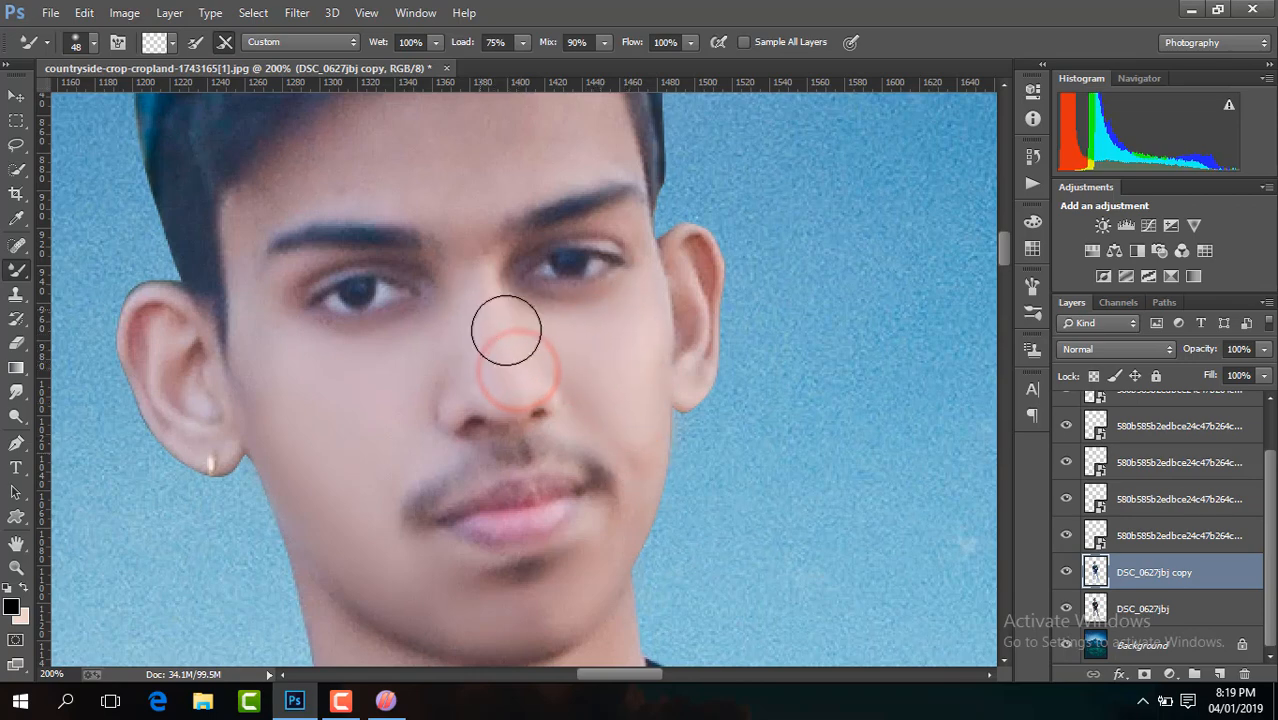
click(531, 348)
click(451, 361)
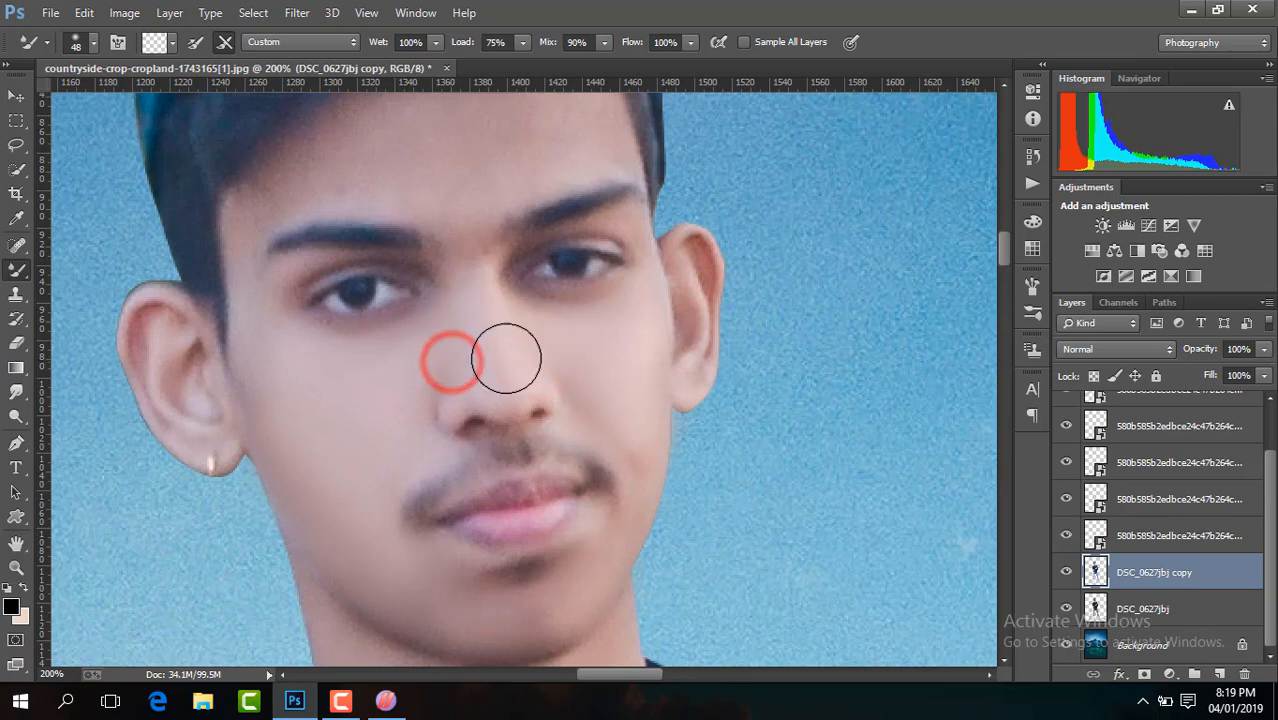
Smooth the forehead above the eyebrow on the side away from the earring with Mixer Brush strokes up to the hairline
drag(1008, 247, 1005, 236)
click(593, 311)
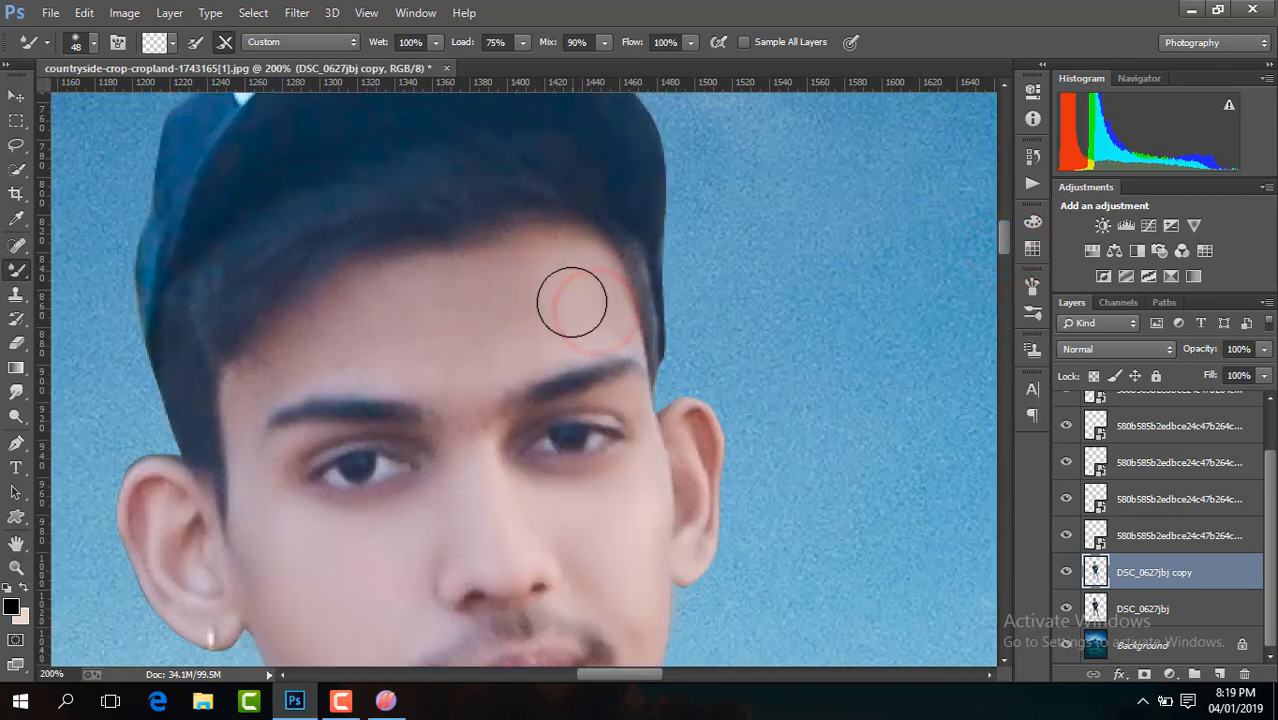
click(573, 295)
click(585, 277)
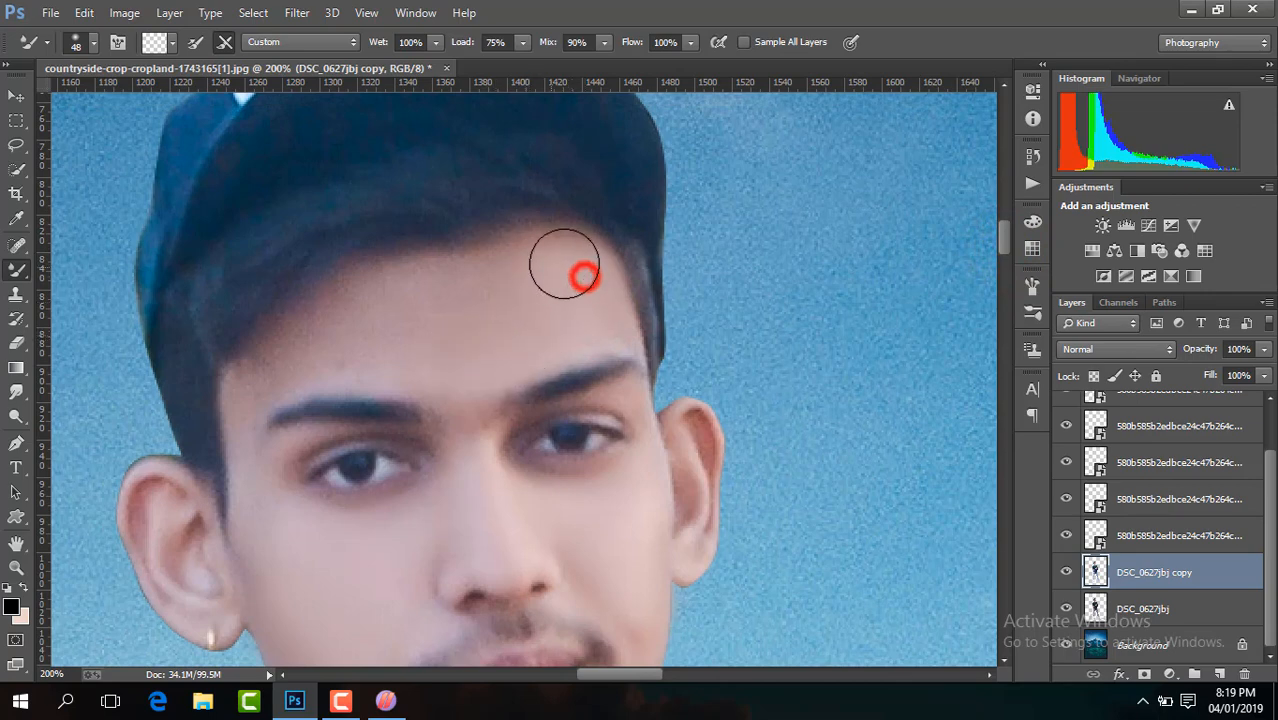
click(527, 296)
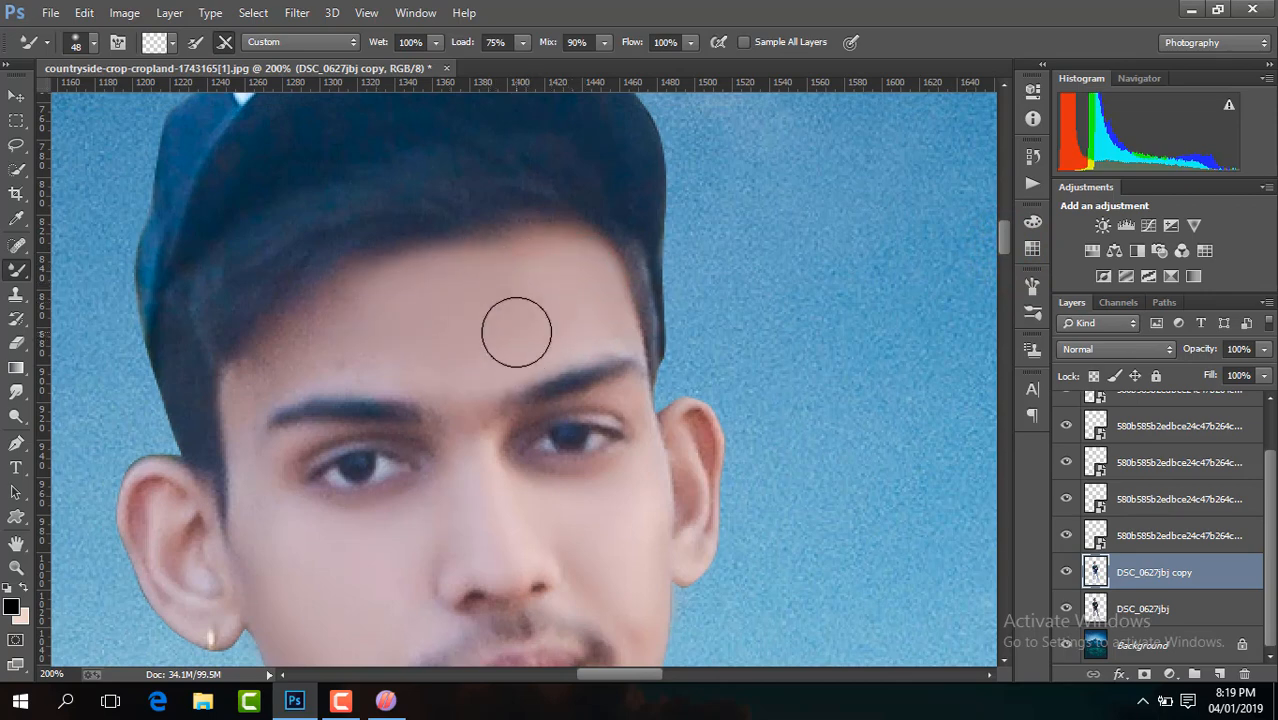
click(516, 331)
Blend the rest of the forehead, the skin between the eyebrows and the inside of the earring ear with the Mixer Brush
click(415, 345)
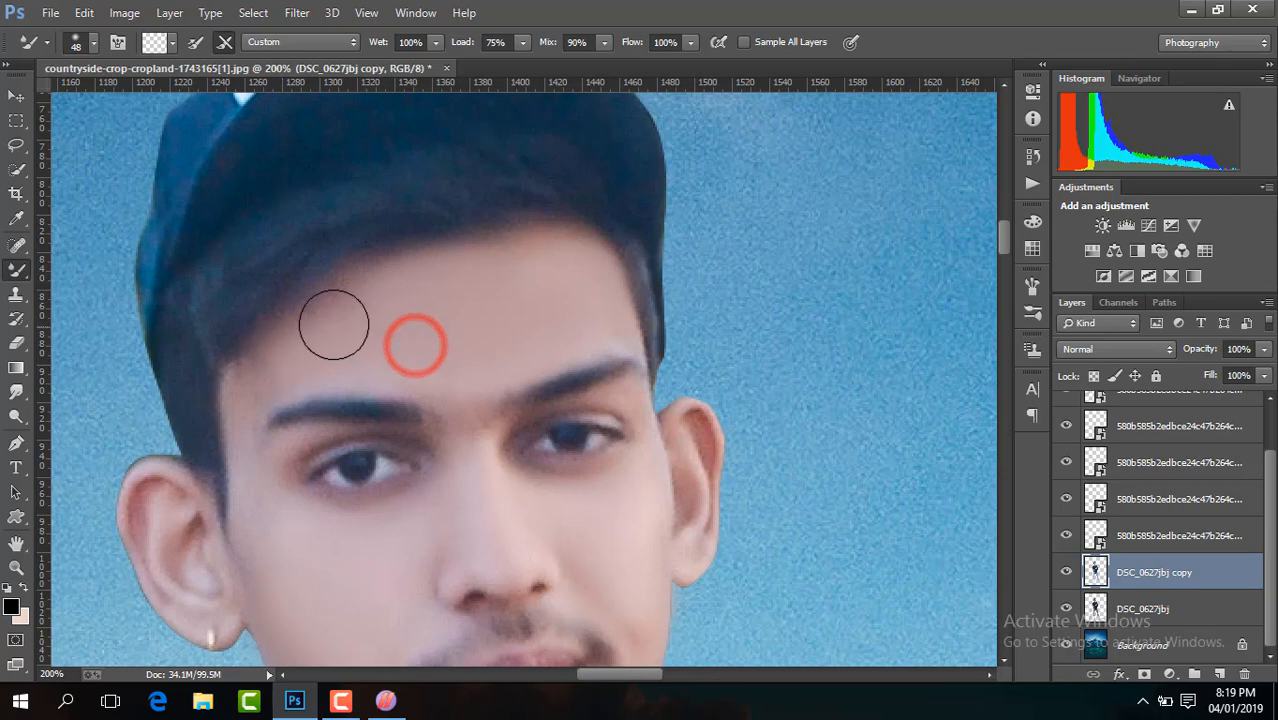
click(334, 323)
click(374, 309)
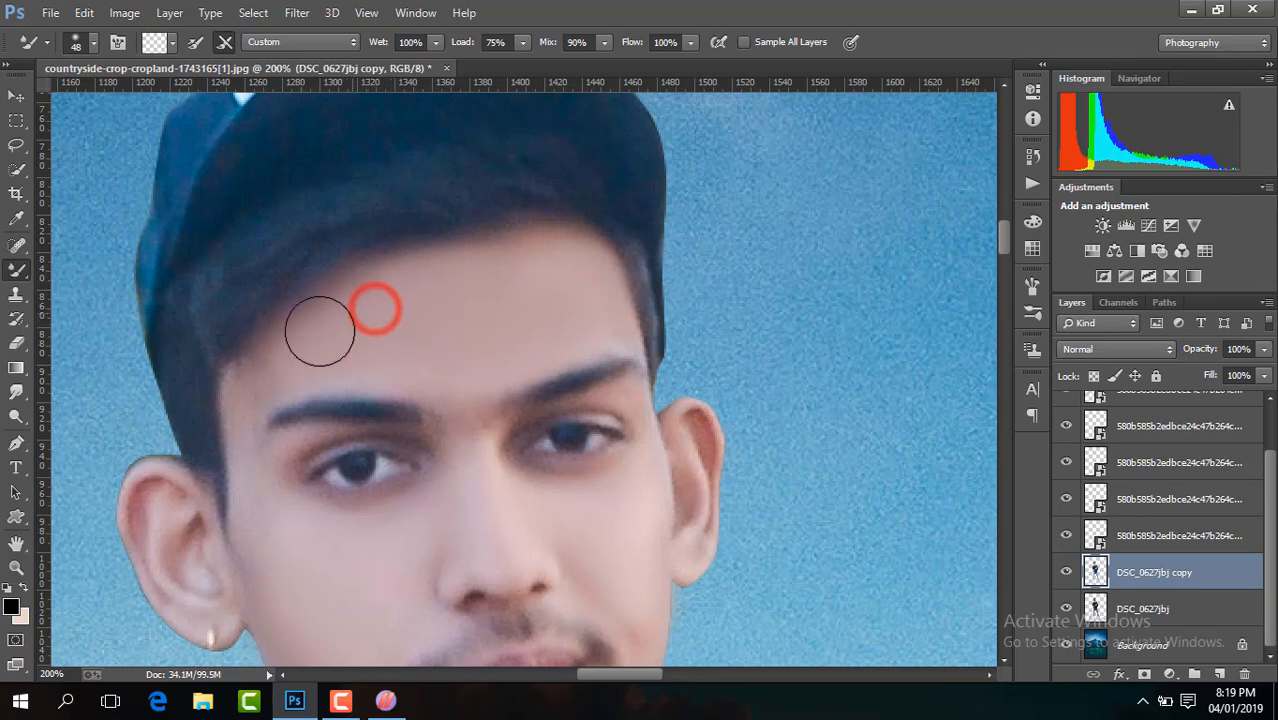
click(276, 374)
click(417, 342)
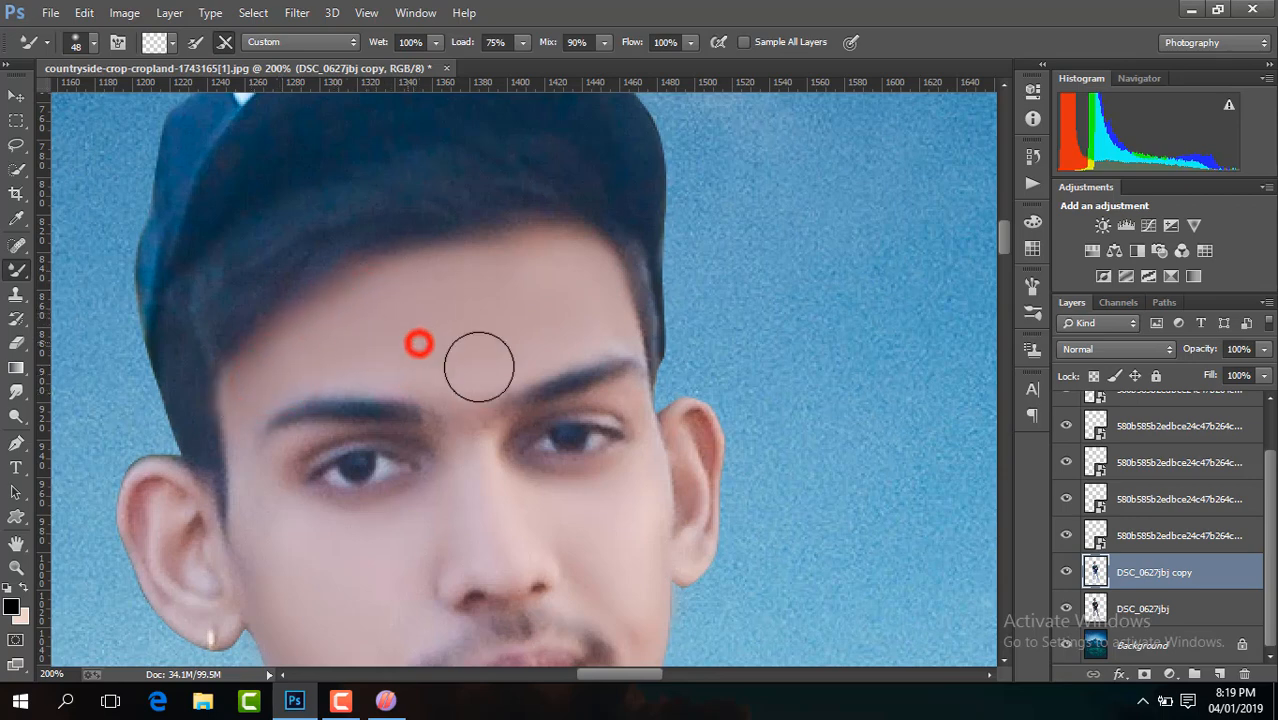
click(476, 428)
click(476, 337)
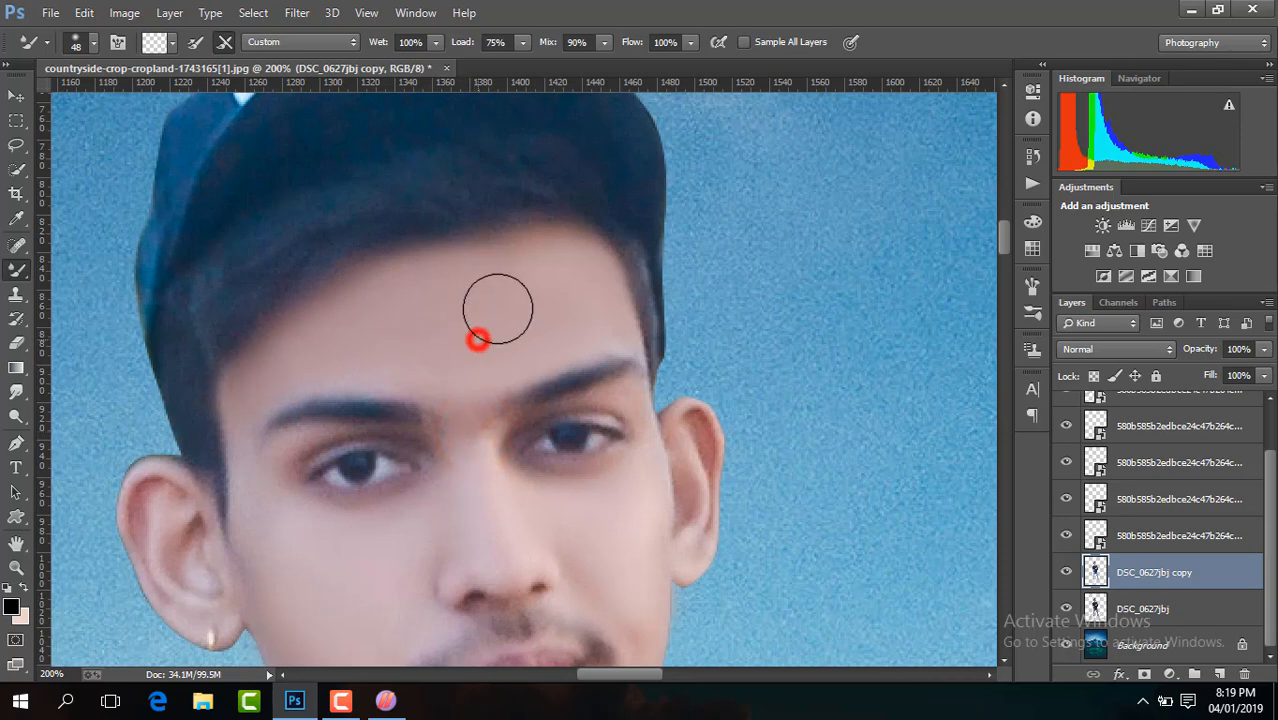
click(416, 313)
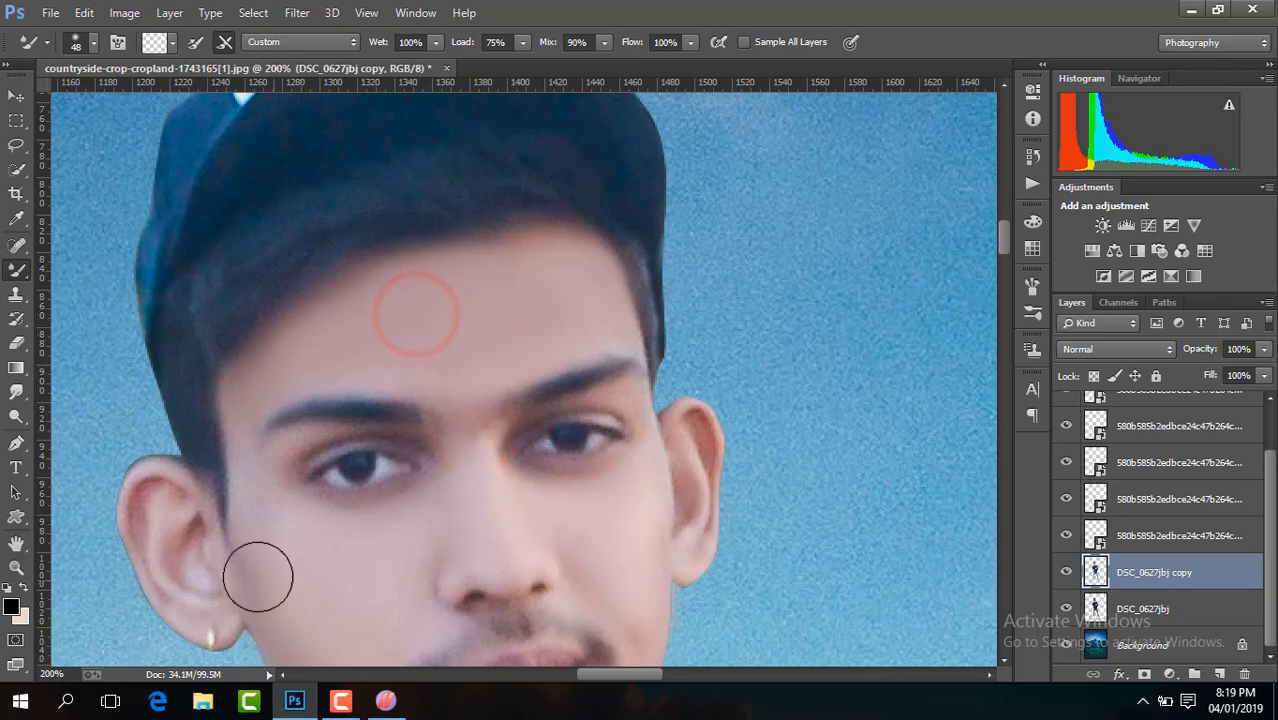
click(174, 537)
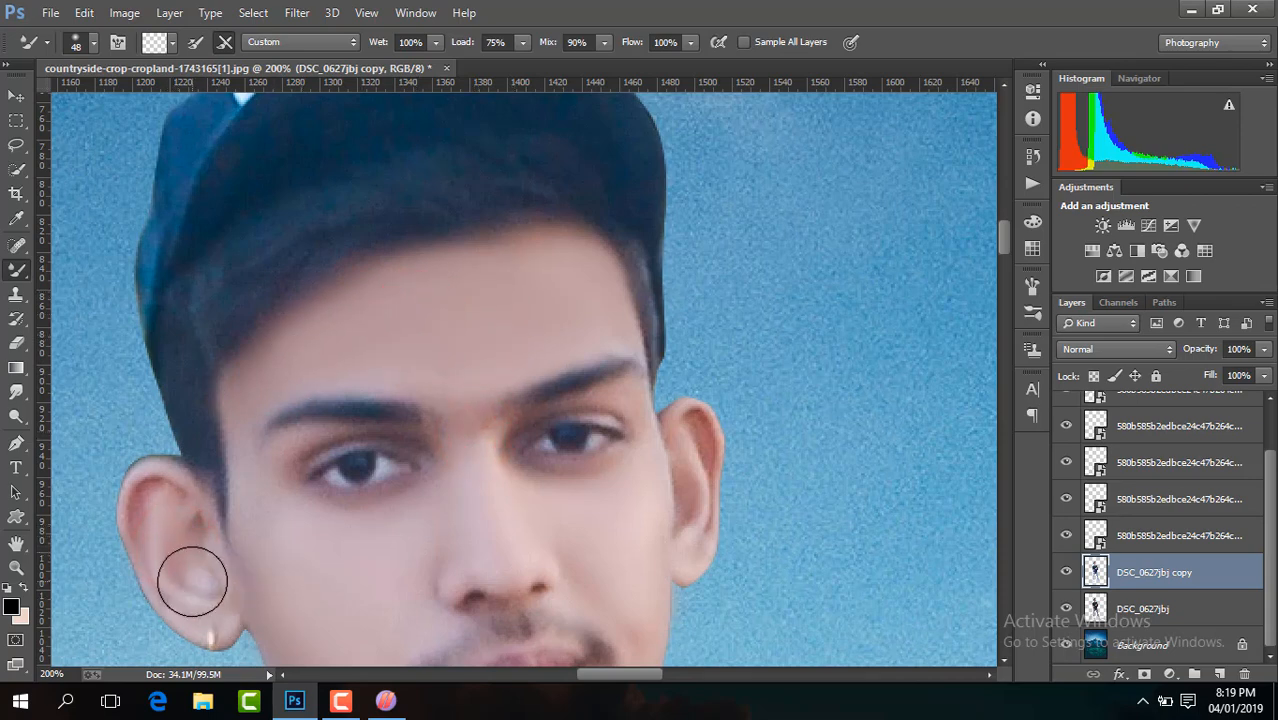
click(190, 582)
Smooth the skin of the man's neck from below the chin down to the shirt collar with the Mixer Brush
drag(1004, 230, 1004, 259)
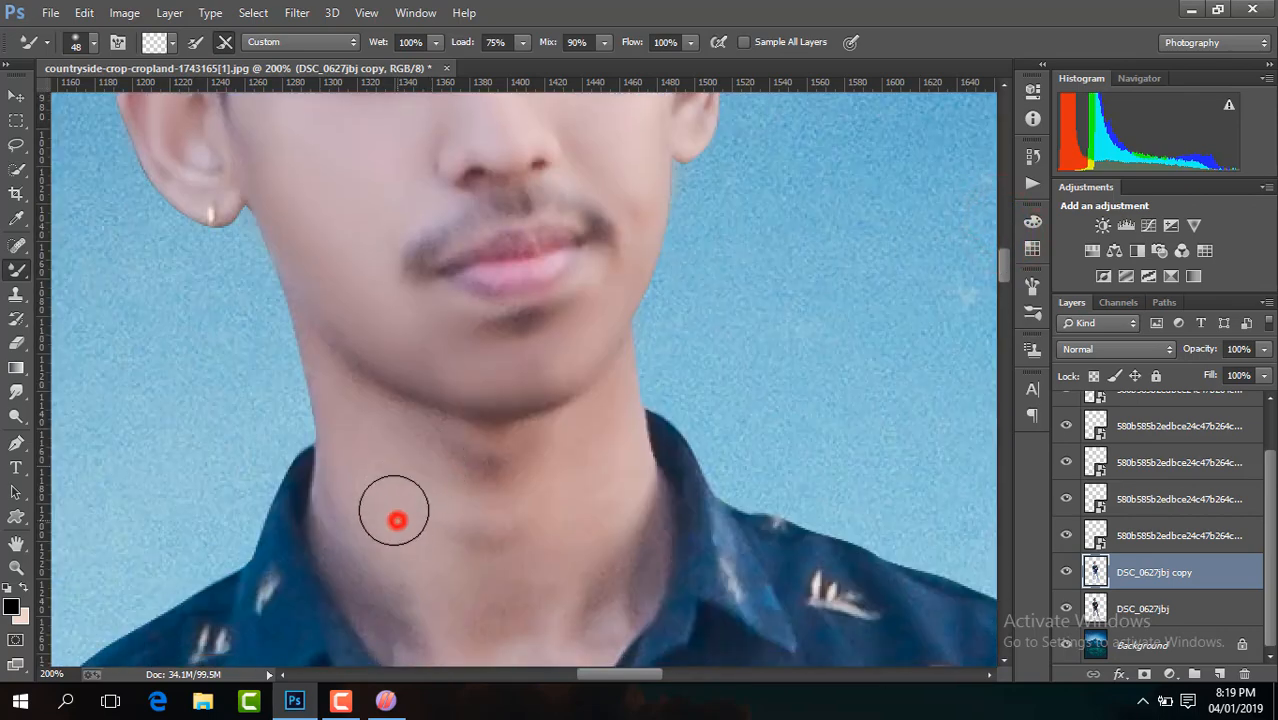
click(408, 572)
click(405, 619)
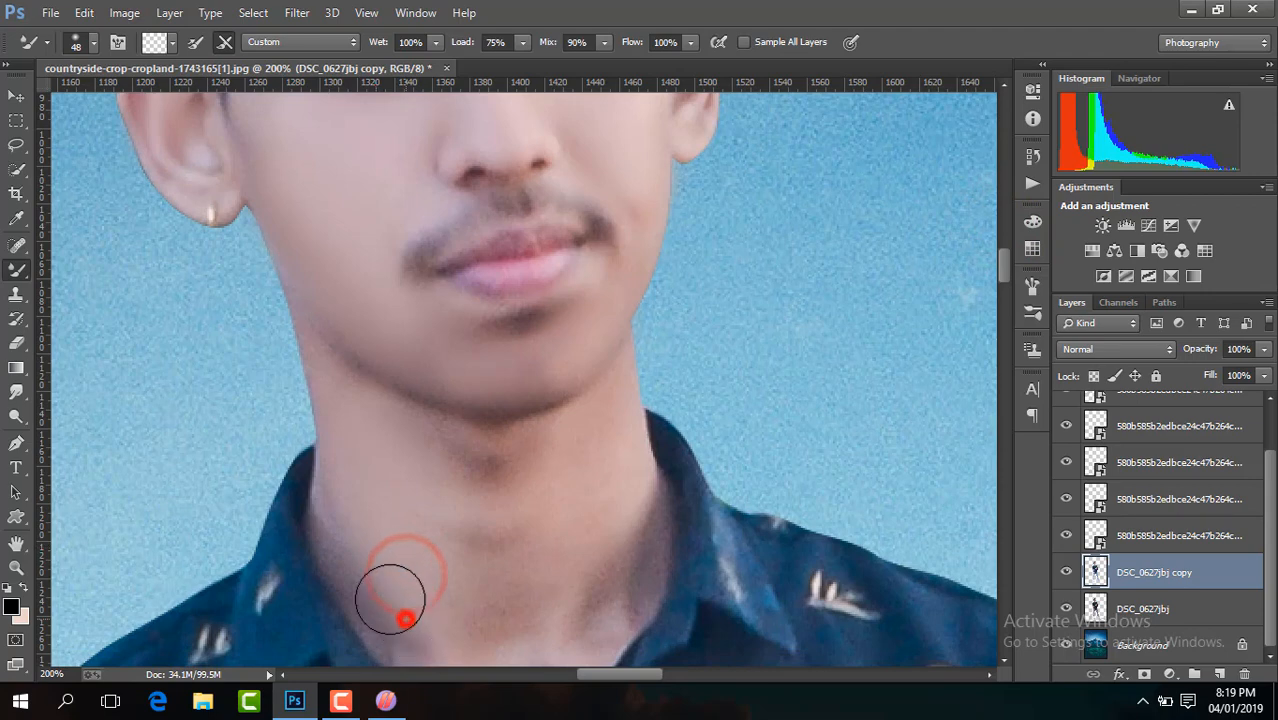
click(511, 593)
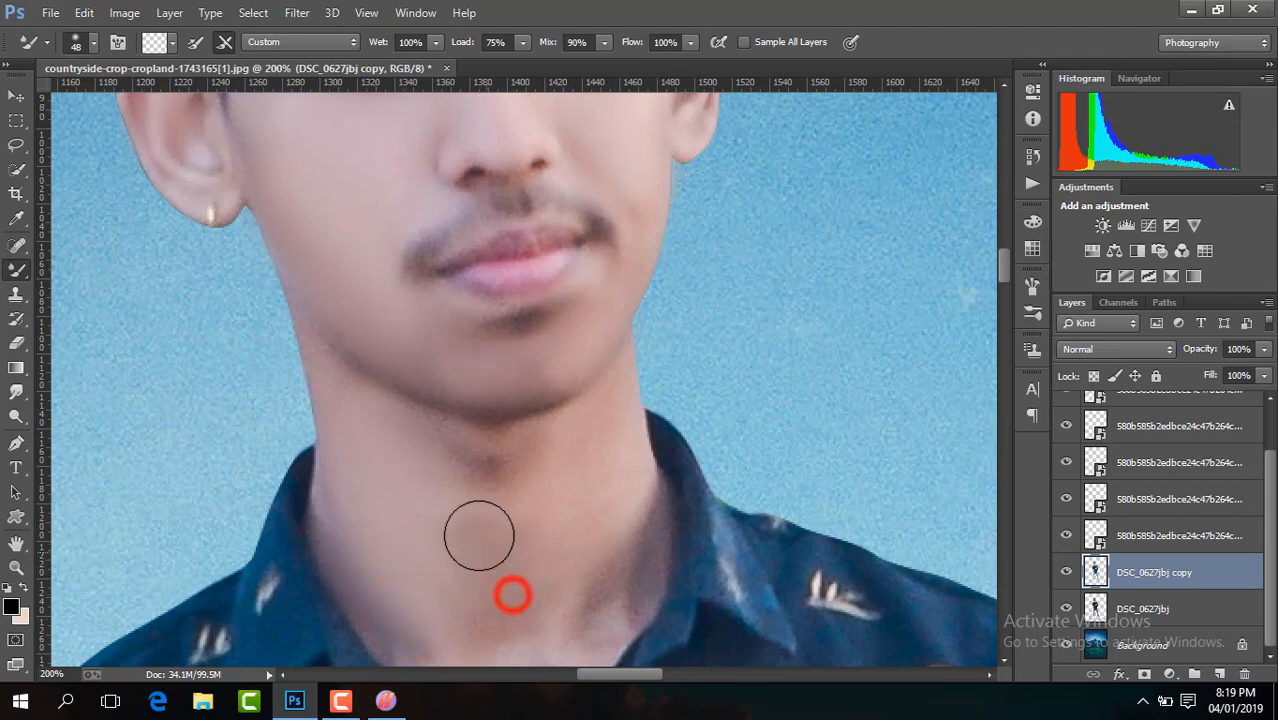
click(579, 524)
click(605, 593)
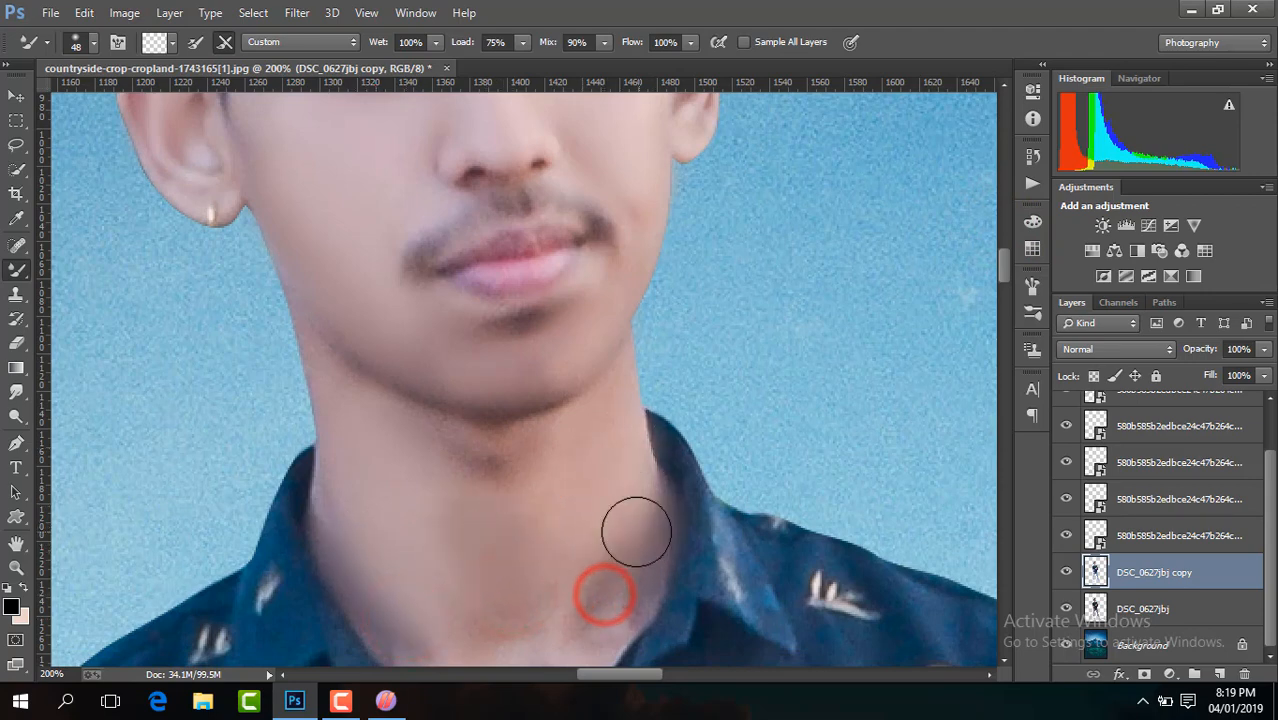
click(528, 514)
click(545, 488)
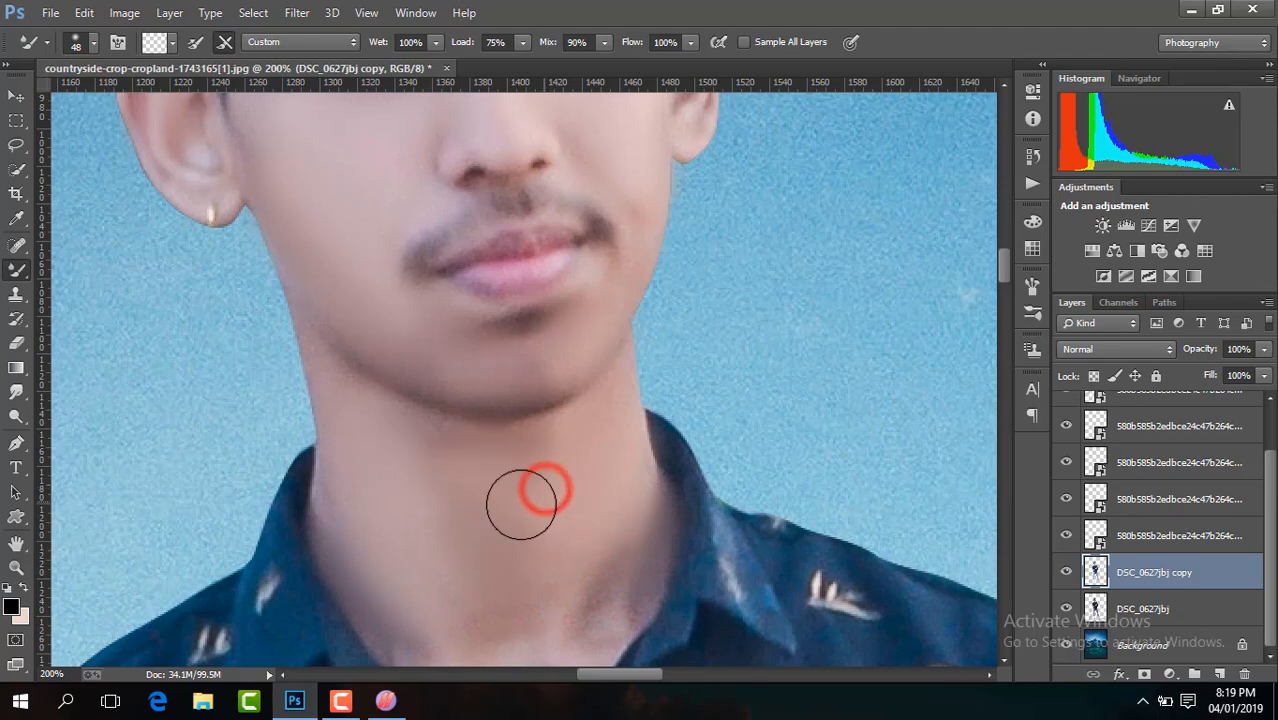
Smooth the lower neck and the skin in the open shirt collar with the Mixer Brush
click(451, 542)
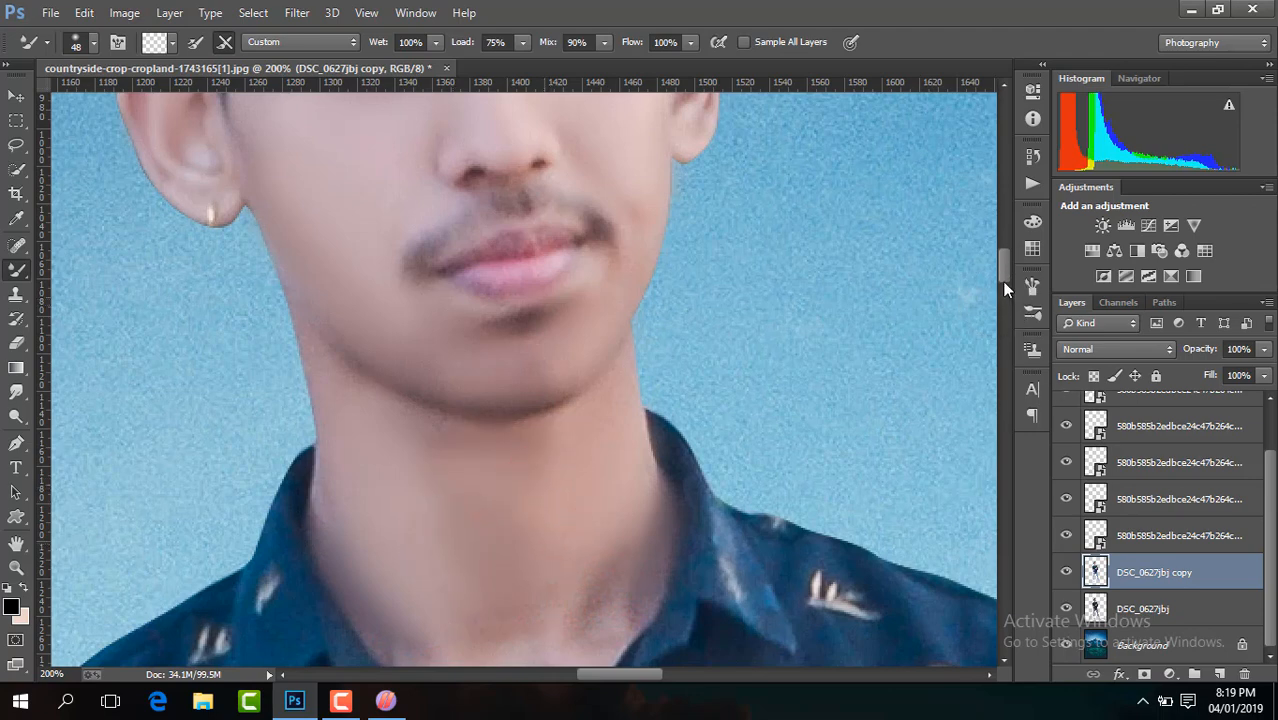
drag(1004, 282, 1004, 305)
click(575, 274)
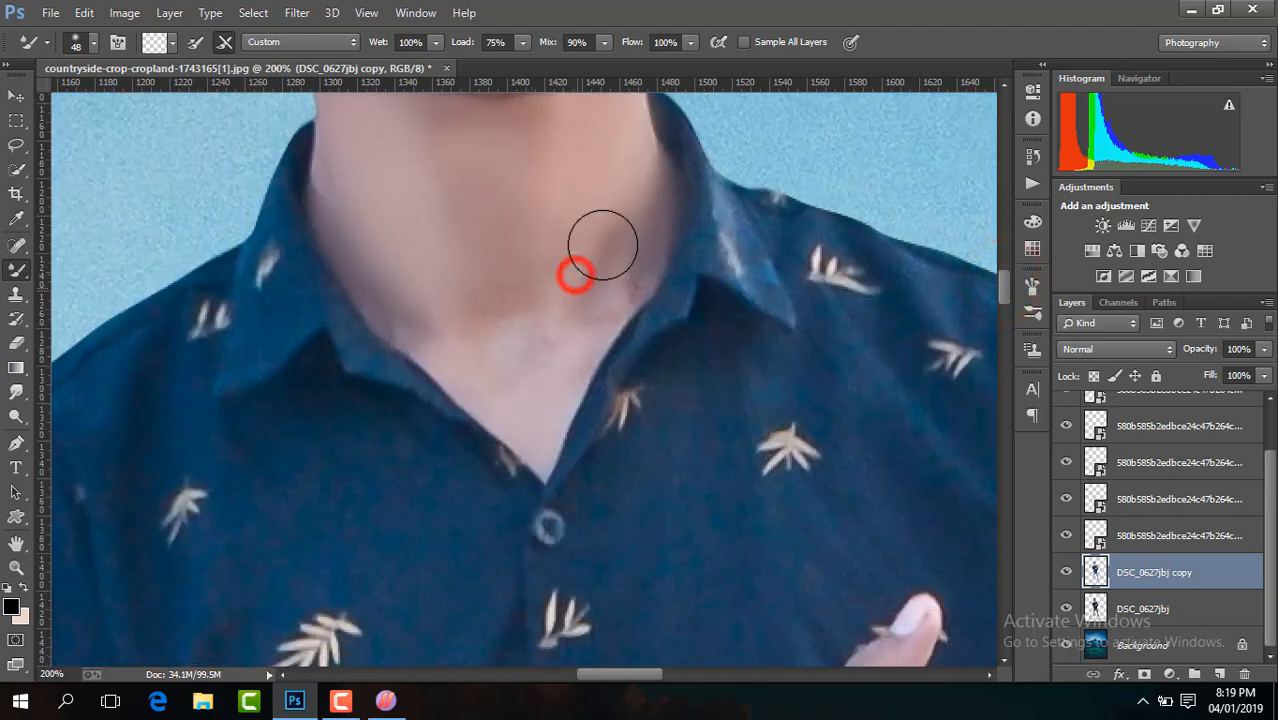
click(611, 273)
click(492, 336)
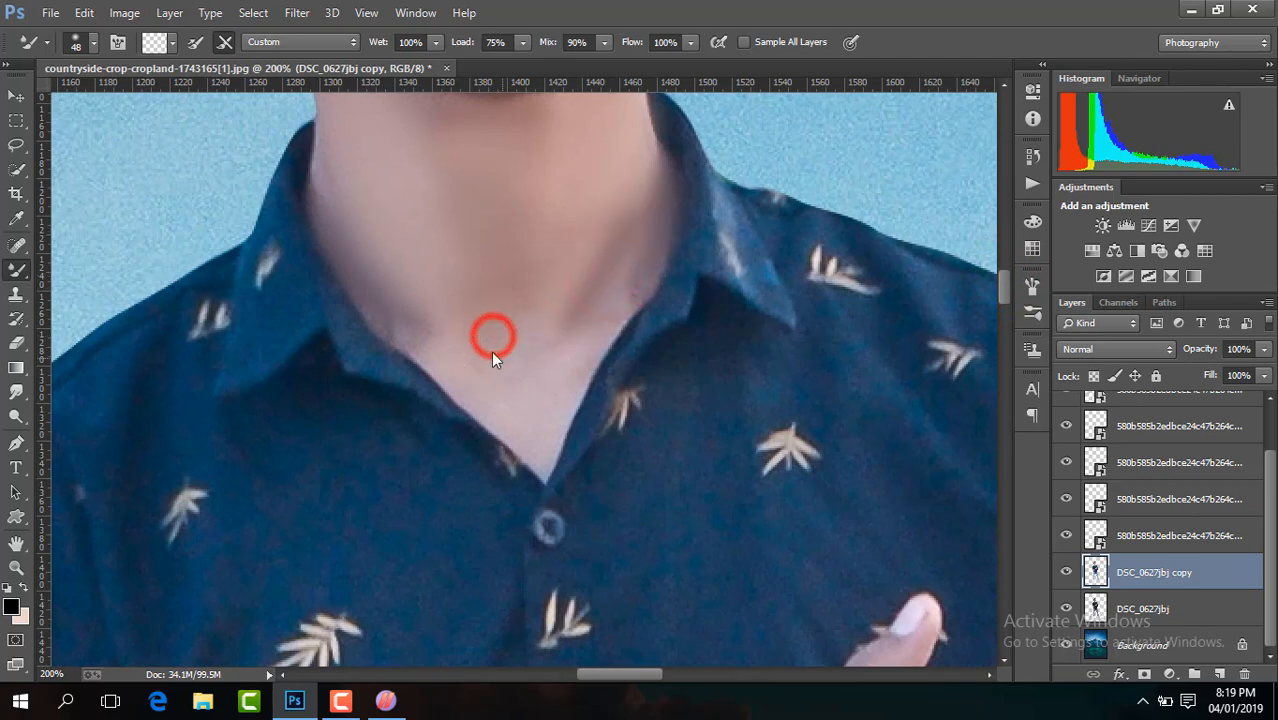
click(453, 328)
click(521, 337)
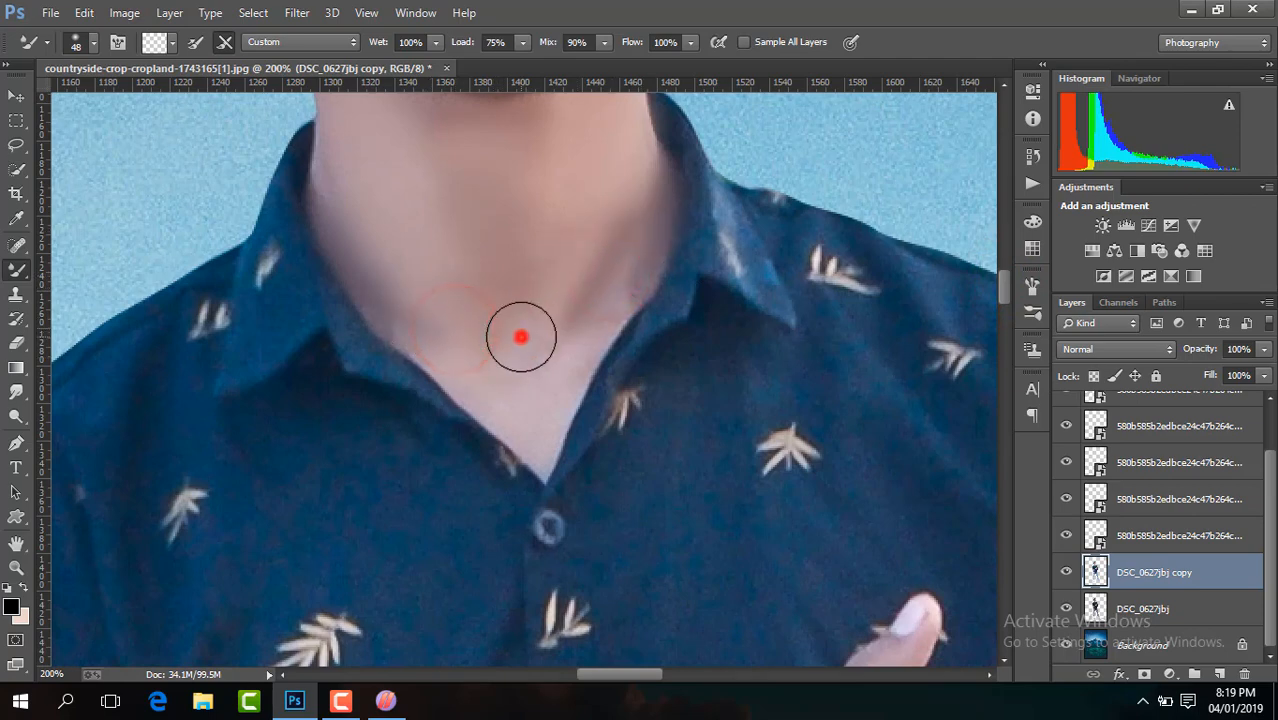
click(582, 331)
drag(525, 385, 465, 348)
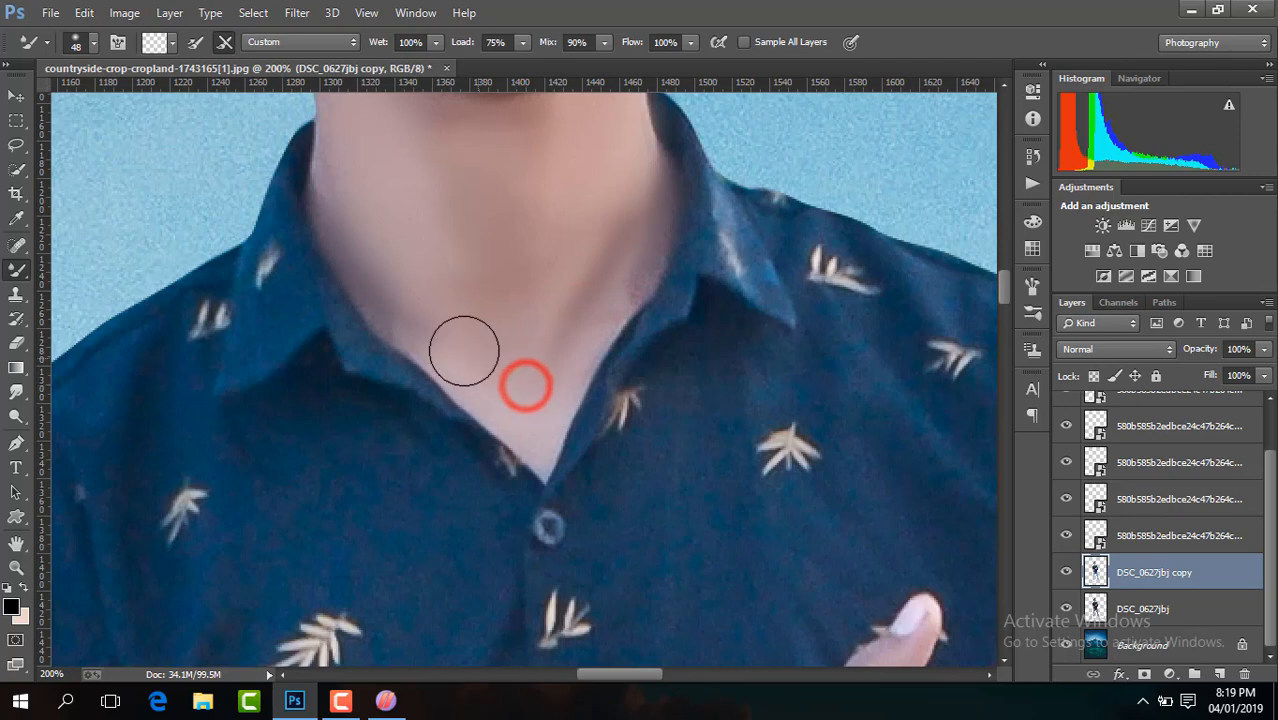
click(431, 322)
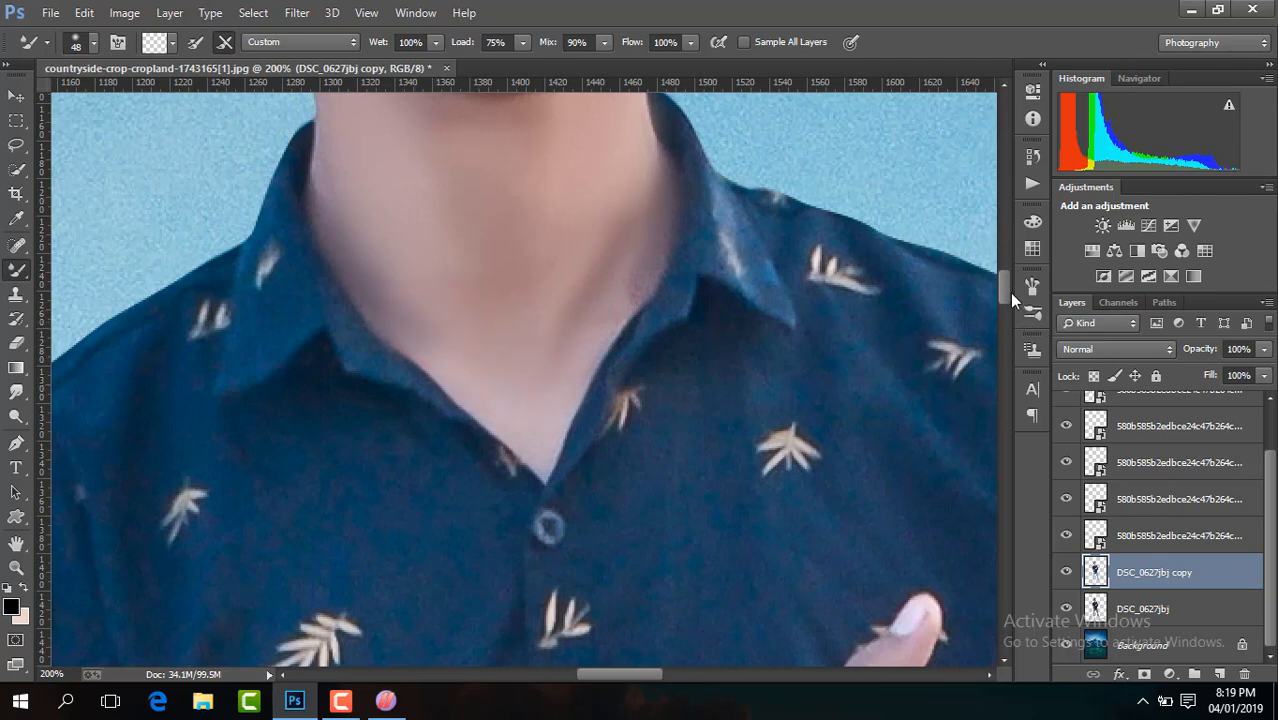
Blend the skin of the upper neck just below the chin, enlarging the Mixer Brush to 177 px
drag(1009, 292, 1010, 279)
click(421, 329)
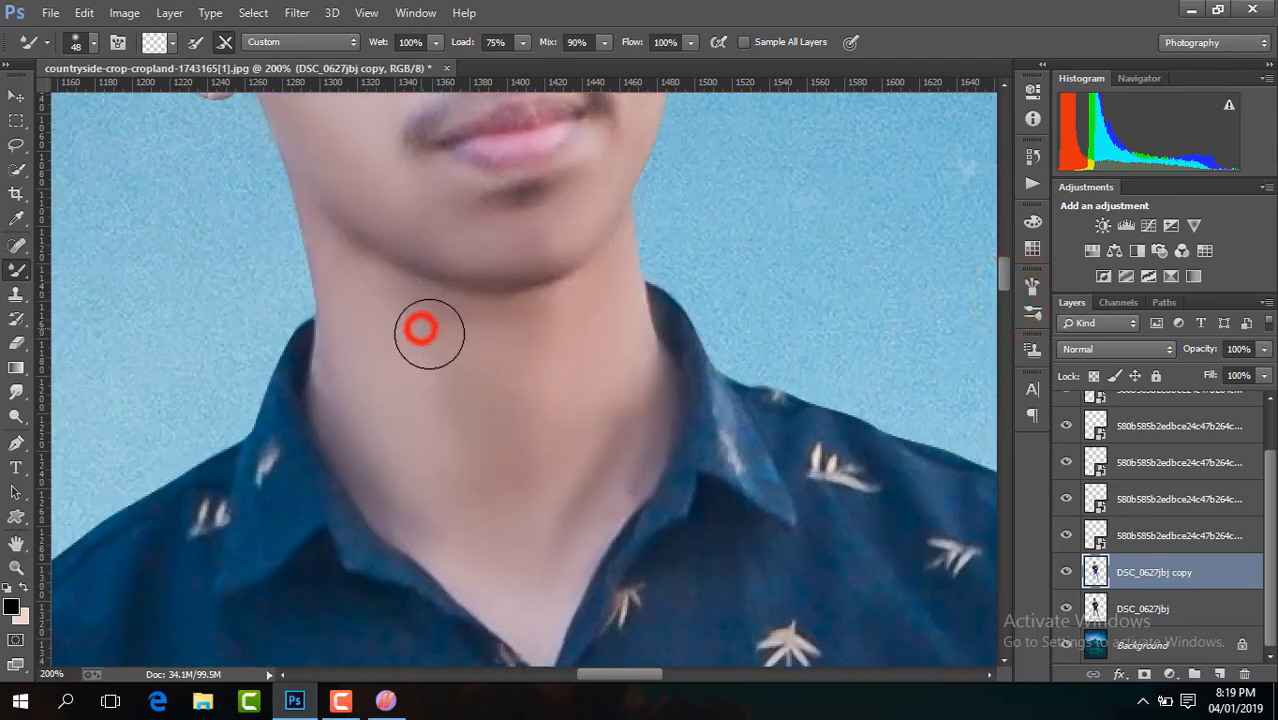
click(92, 41)
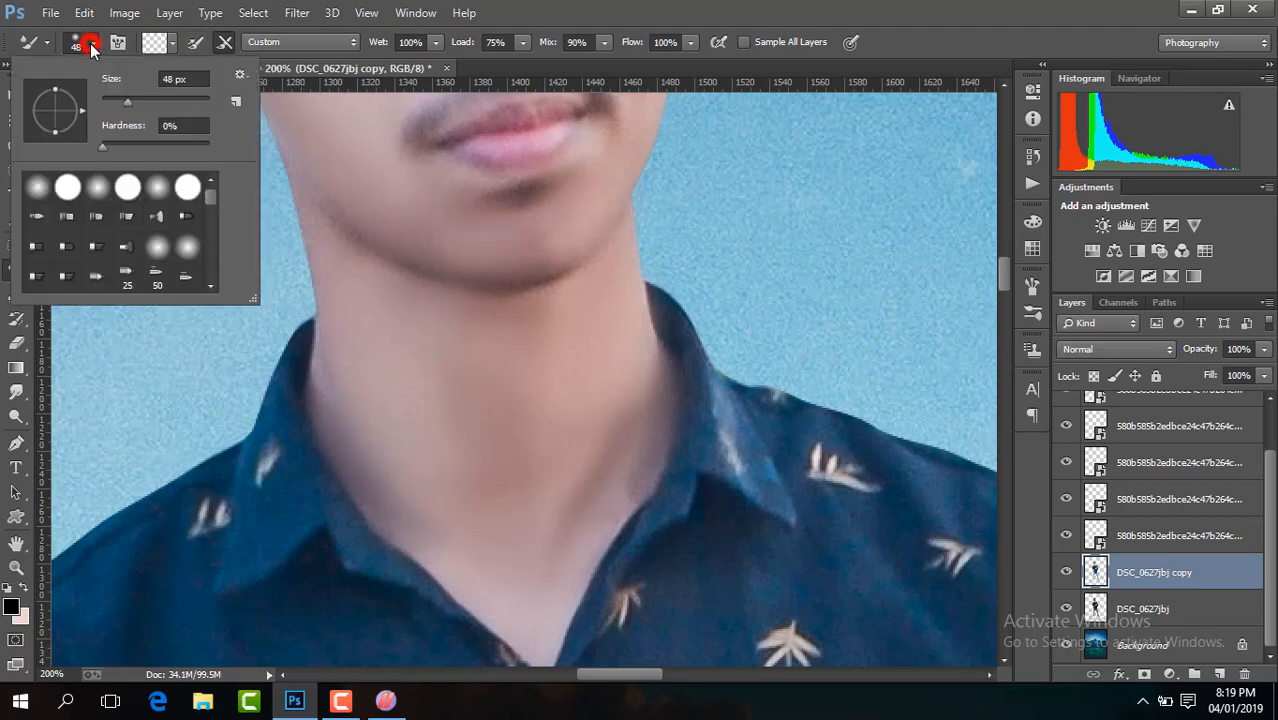
drag(123, 100, 176, 101)
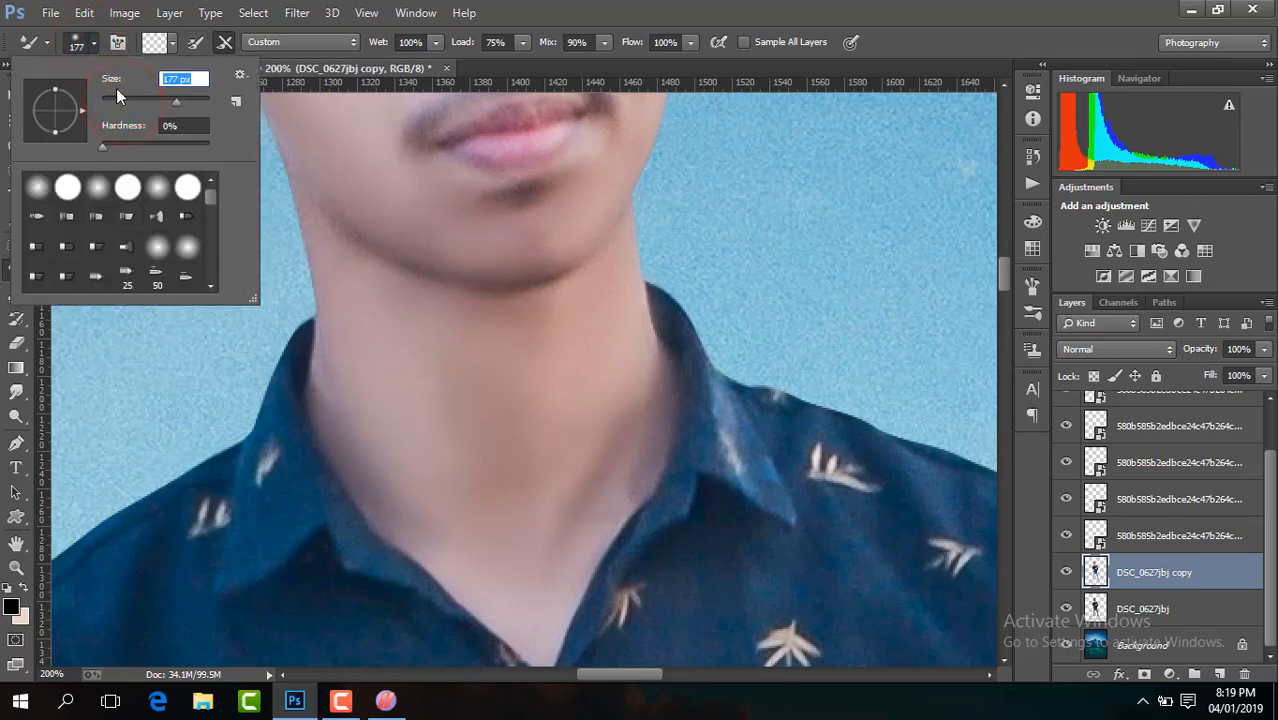
click(371, 303)
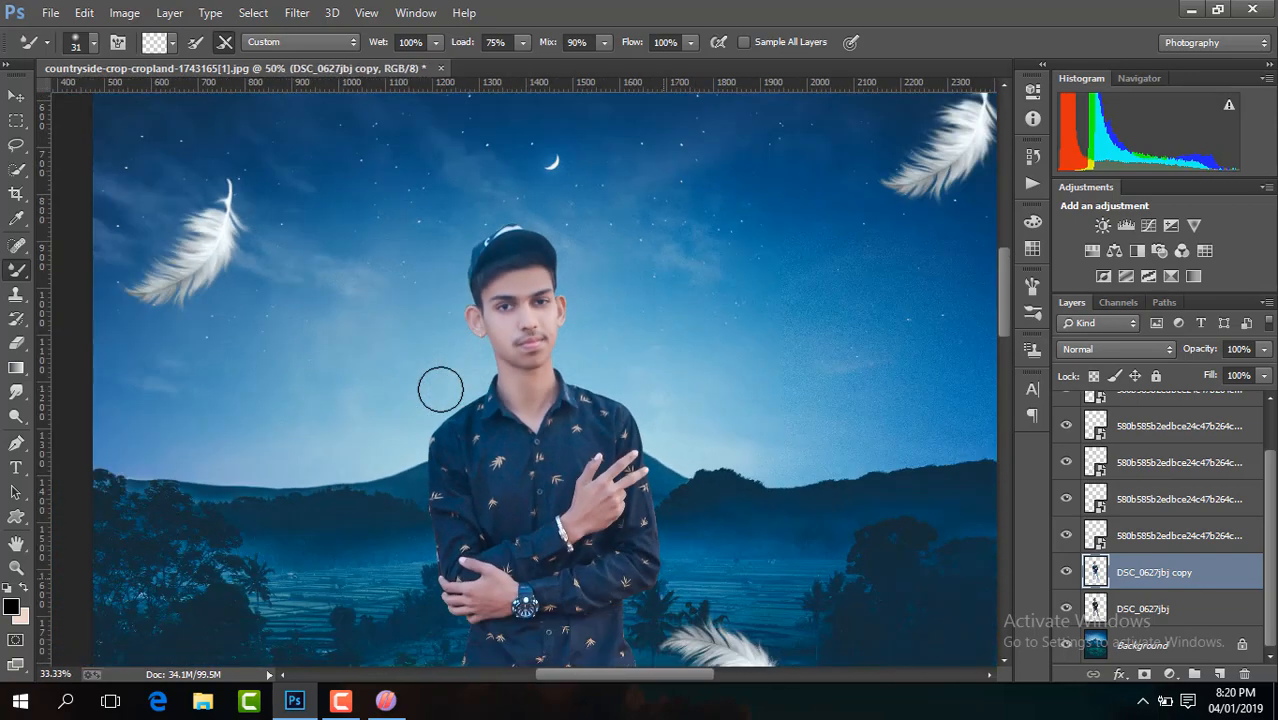
Compare the whole composition with and without the skin retouch by hiding and reshowing the DSC_0627jbj copy layer
key(ctrl+minus)
key(ctrl+minus)
key(ctrl+minus)
key(ctrl+minus)
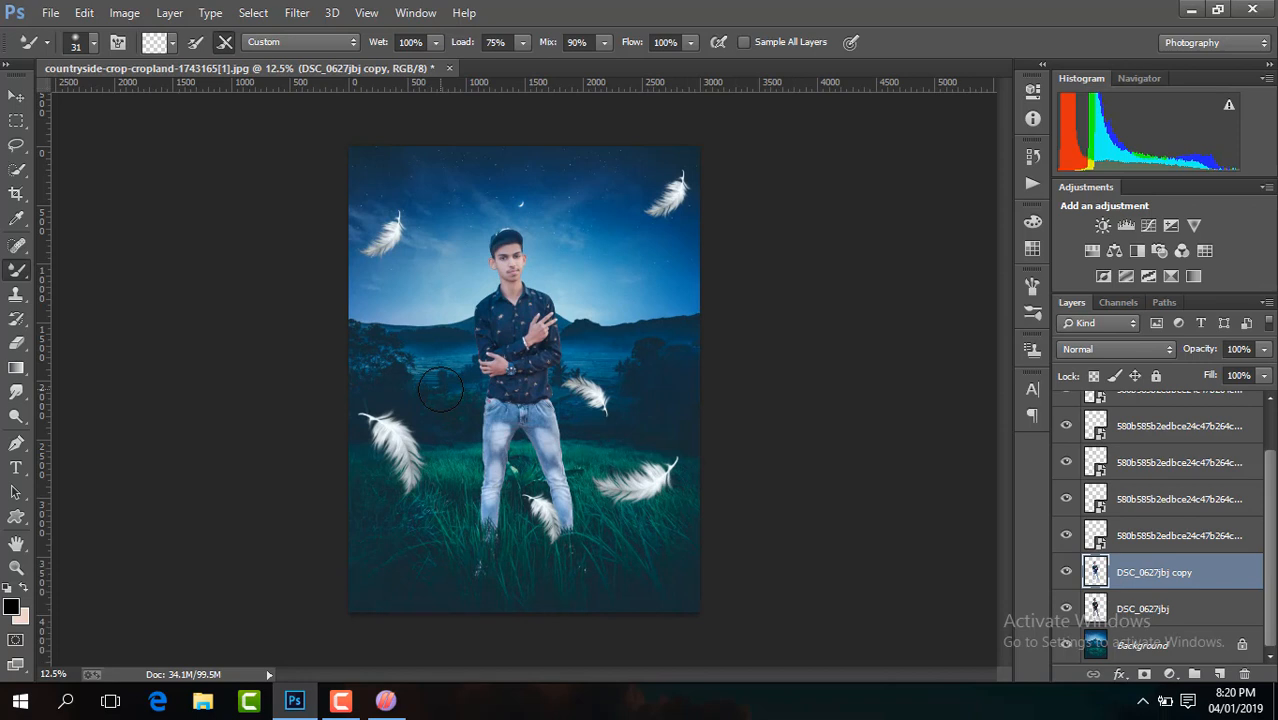
click(1066, 573)
click(1066, 573)
Merge all visible layers into one and duplicate the merged layer
click(1148, 573)
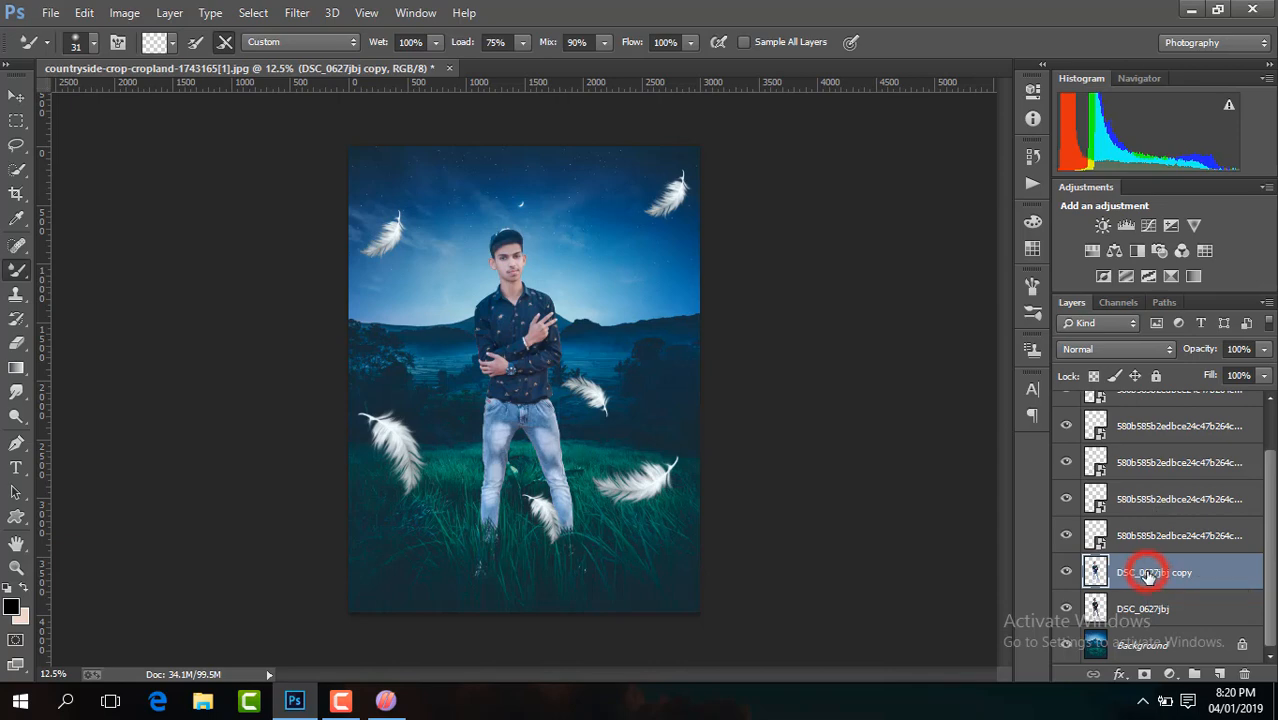
right_click(1148, 577)
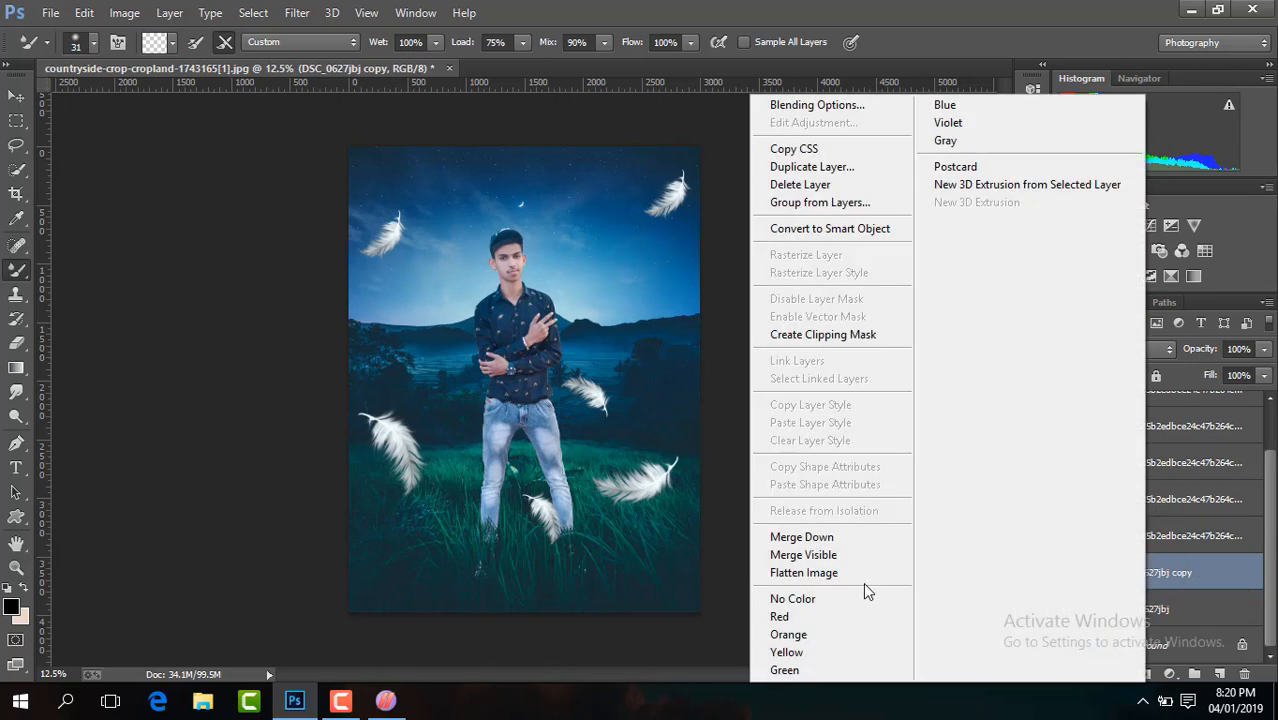
click(845, 558)
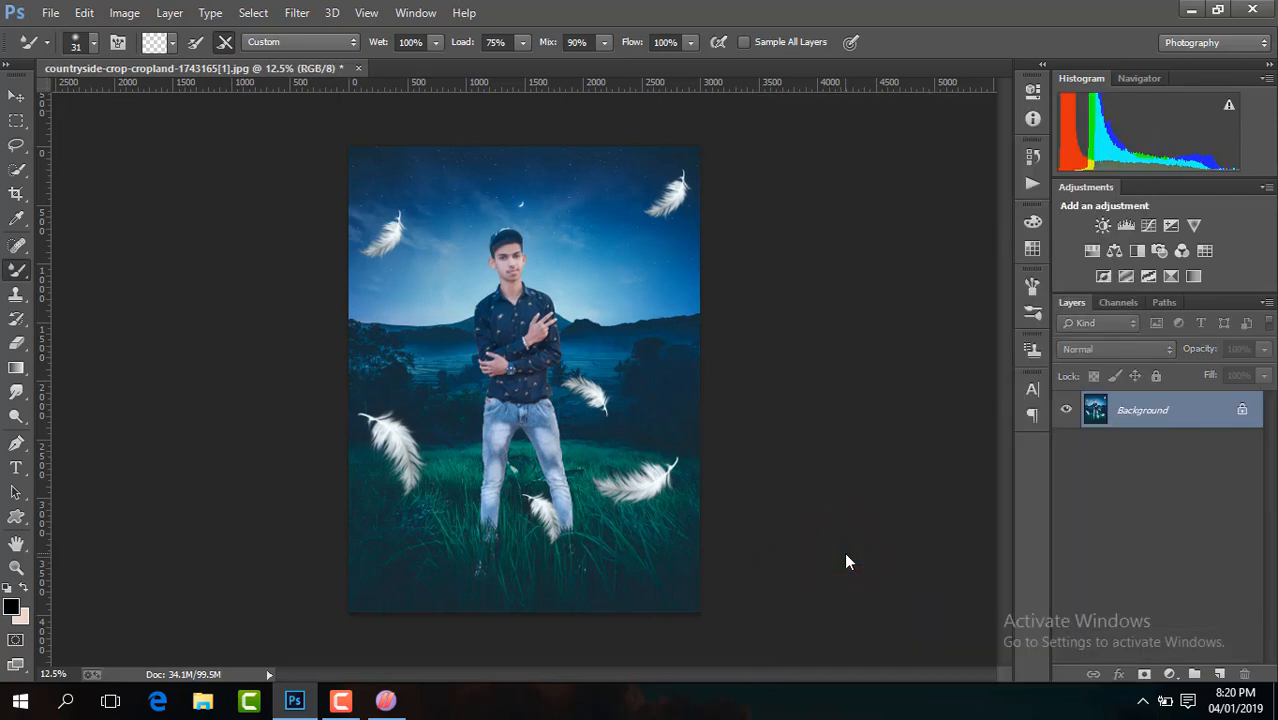
key(ctrl+j)
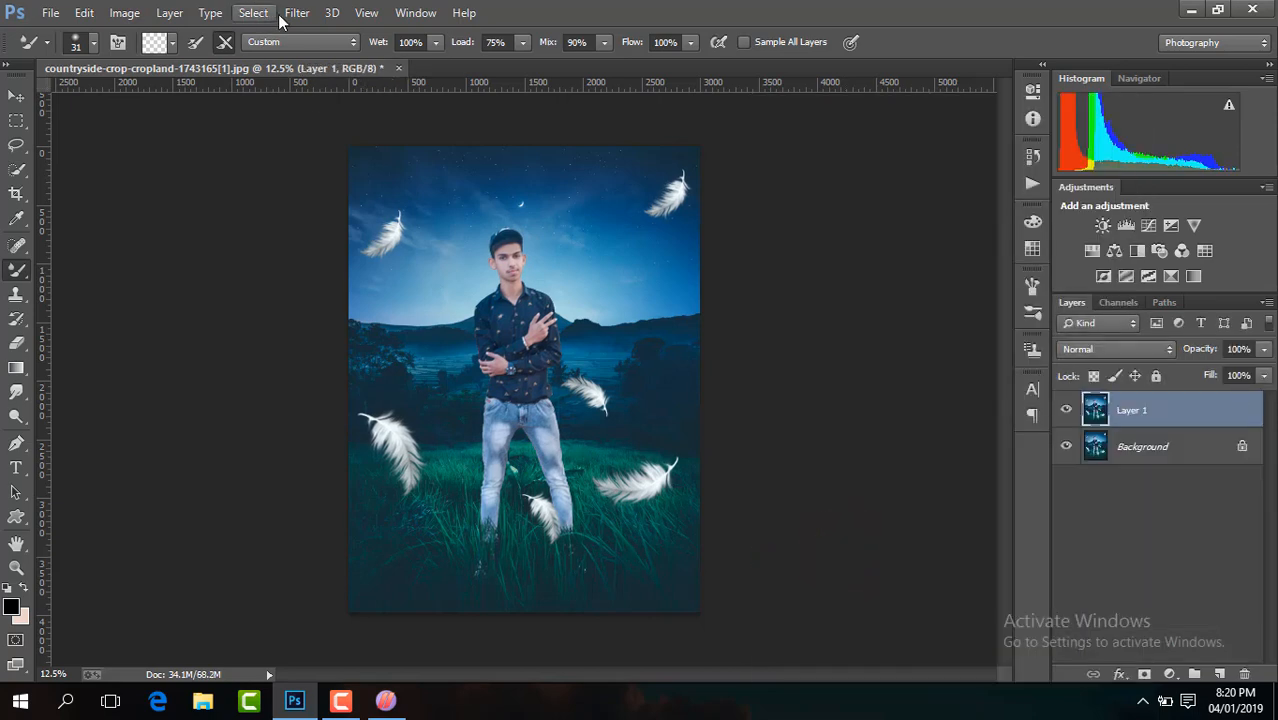
Open the Camera Raw Filter on the duplicated layer and set Exposure to +0.35, Contrast to +16 and Temperature to -7
click(289, 10)
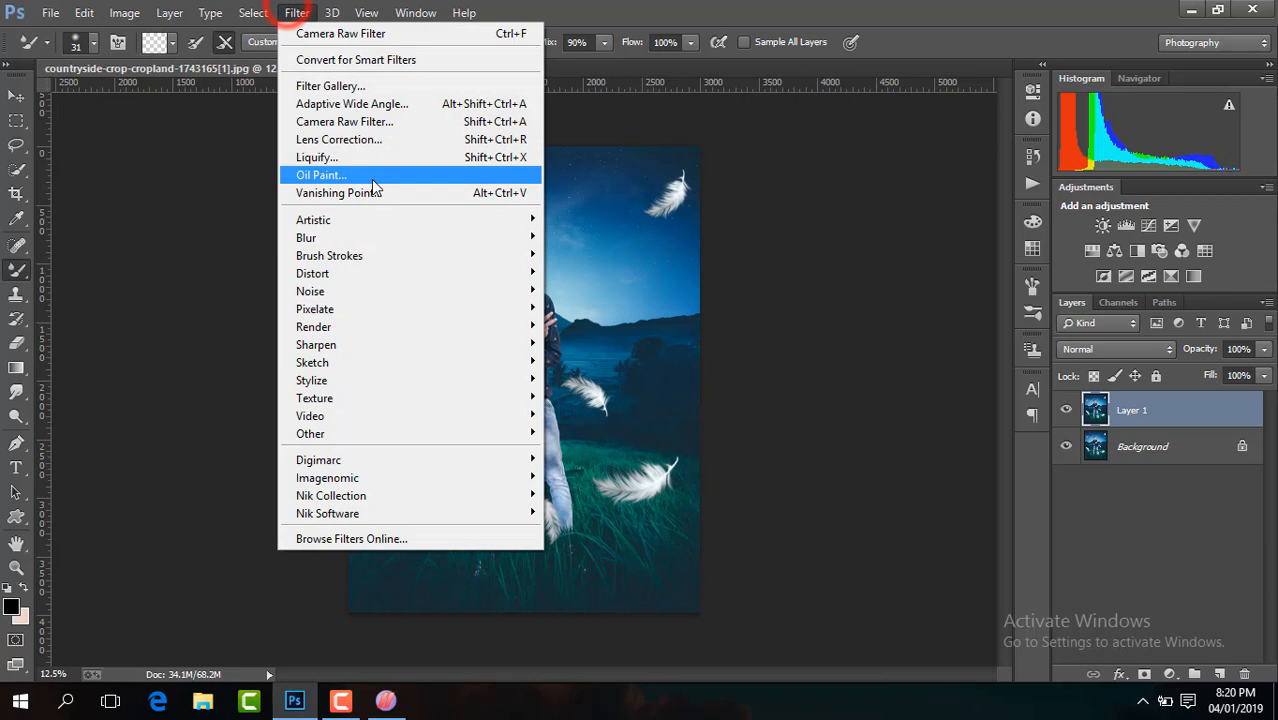
click(370, 123)
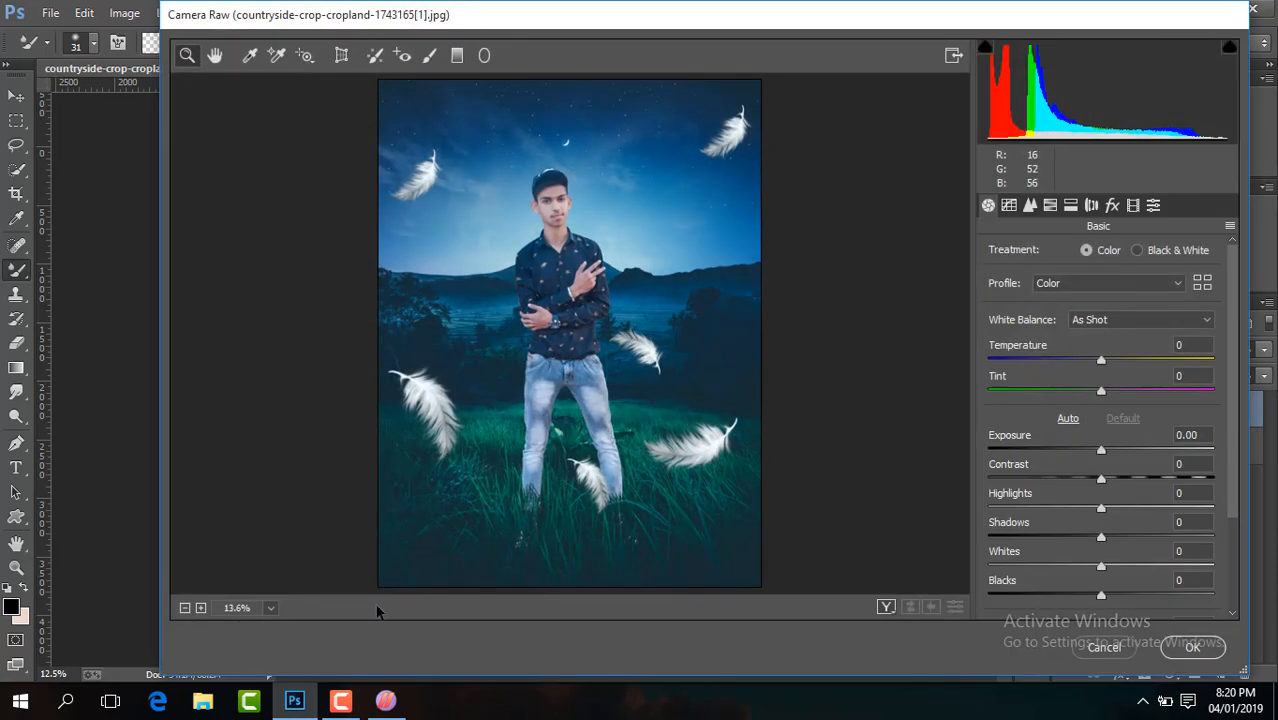
click(340, 700)
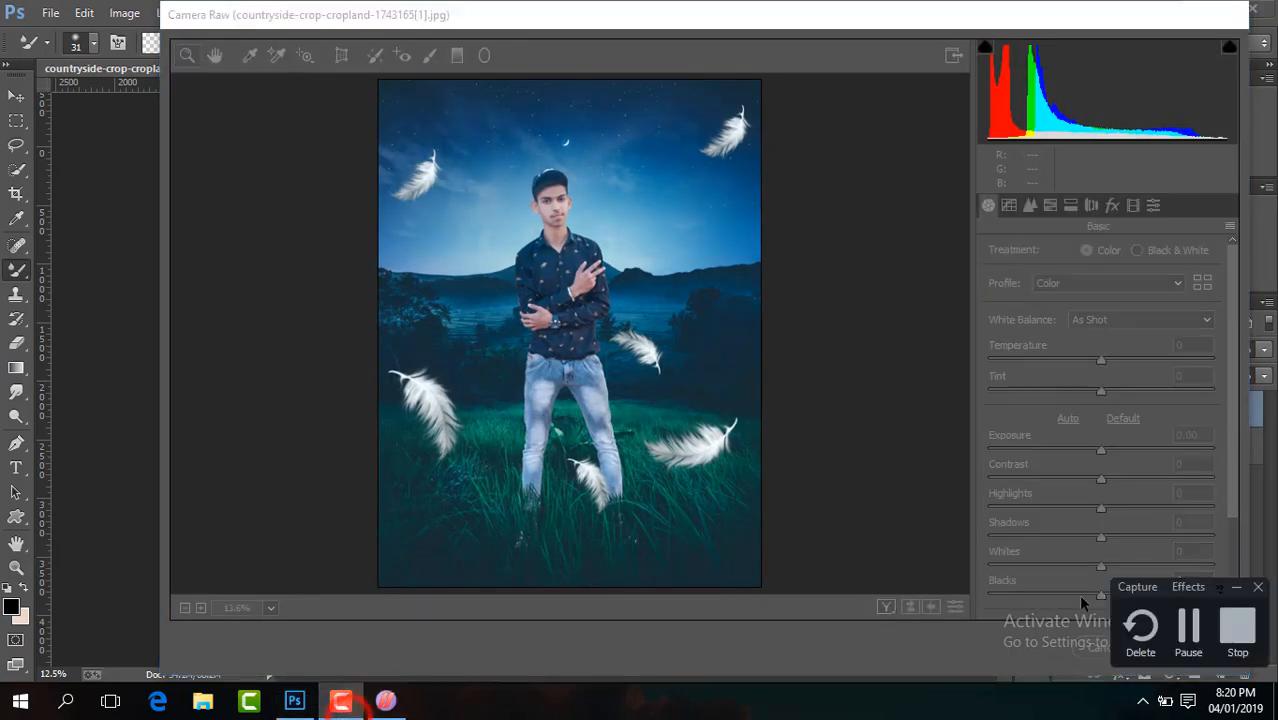
click(1186, 630)
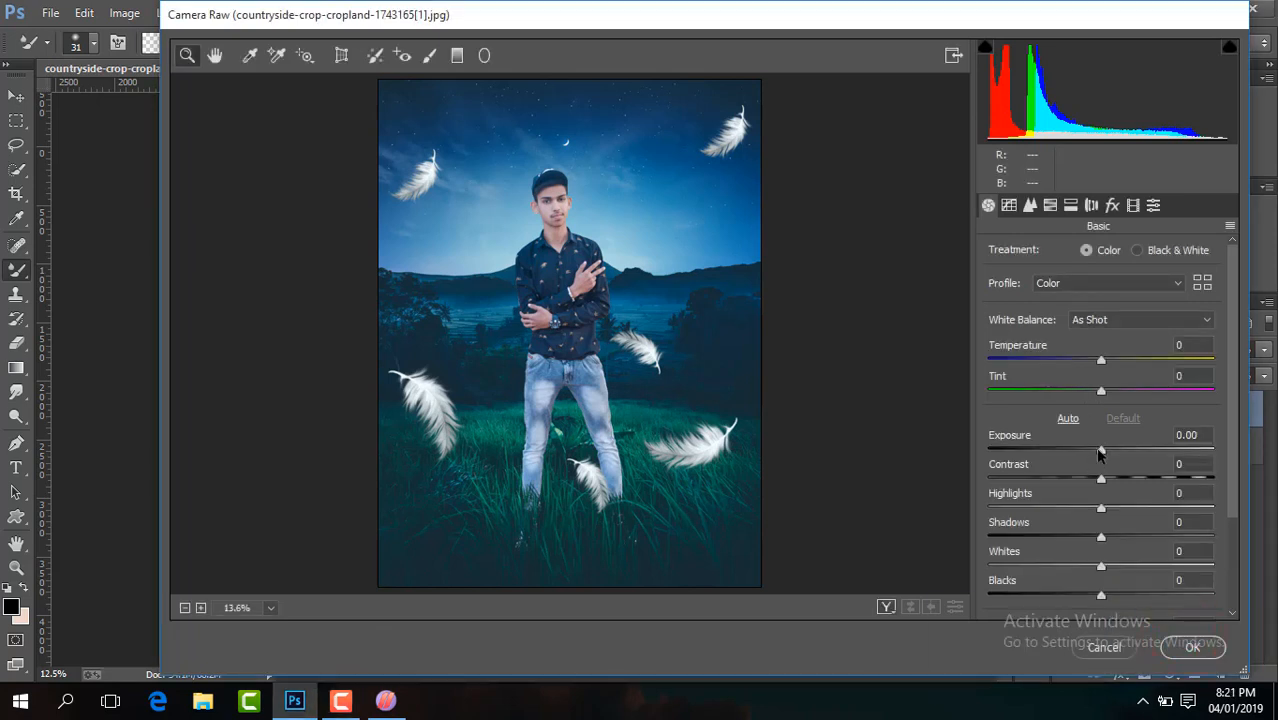
drag(1098, 454, 1119, 480)
drag(1098, 360, 1091, 360)
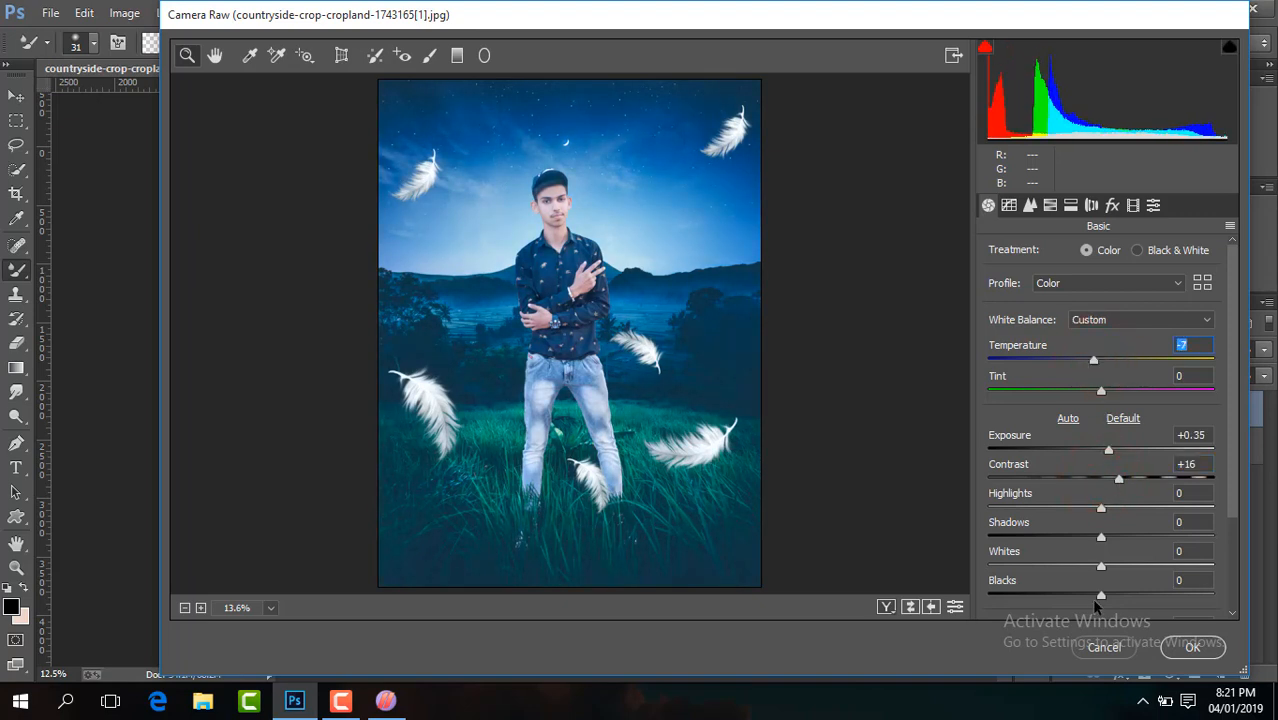
Set the basic Camera Raw adjustments Blacks to -18, Shadows to +13, Clarity to +15 and Vibrance to +12
drag(1100, 597, 1080, 595)
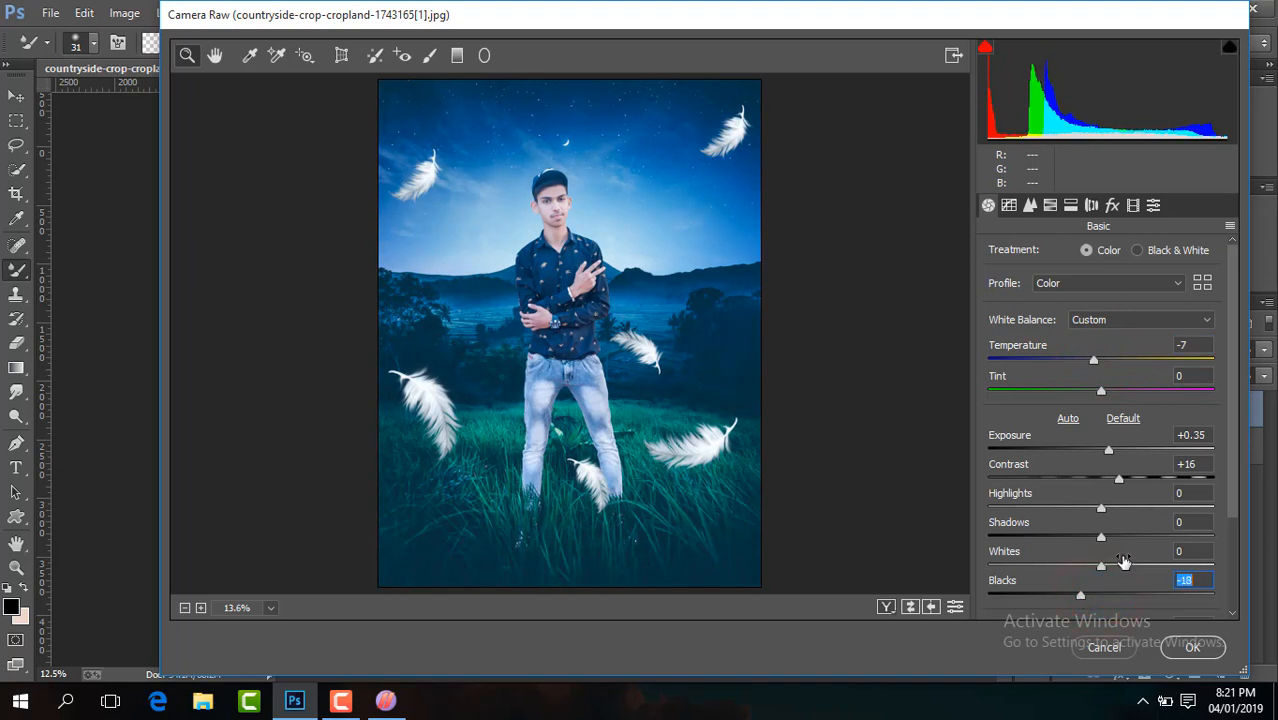
drag(1103, 538, 1116, 537)
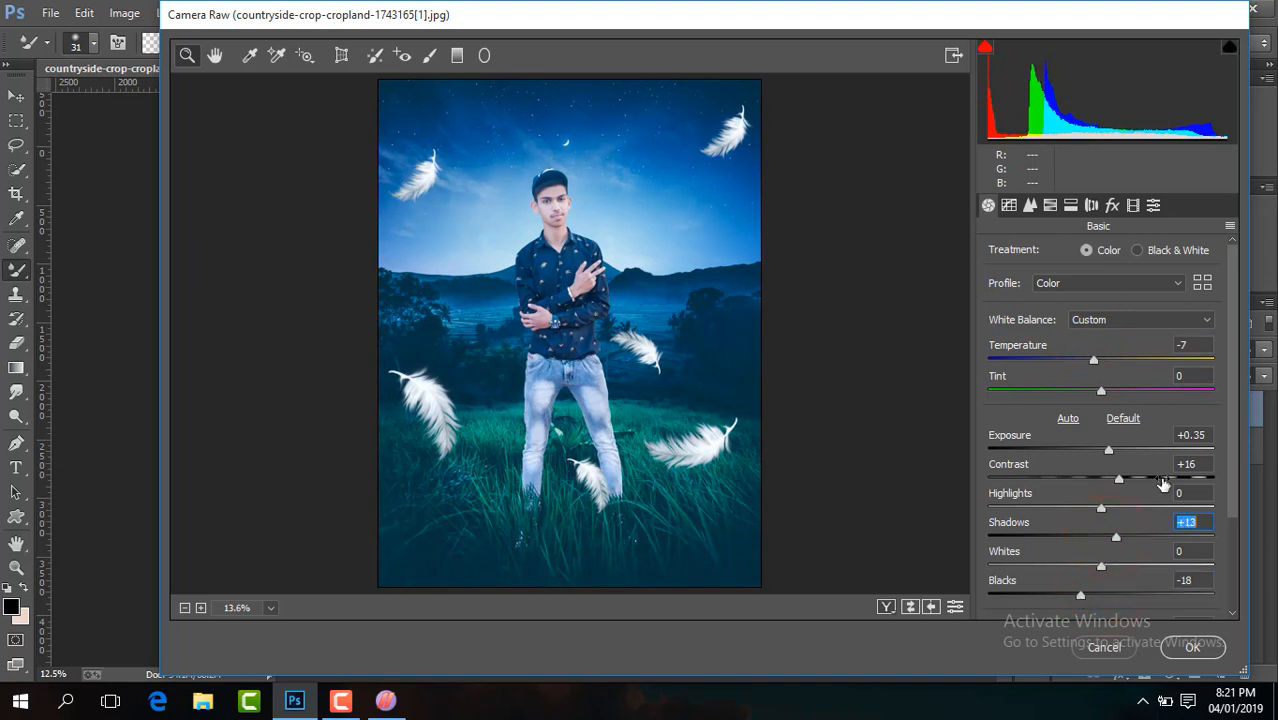
scroll(1233, 430, down, 3)
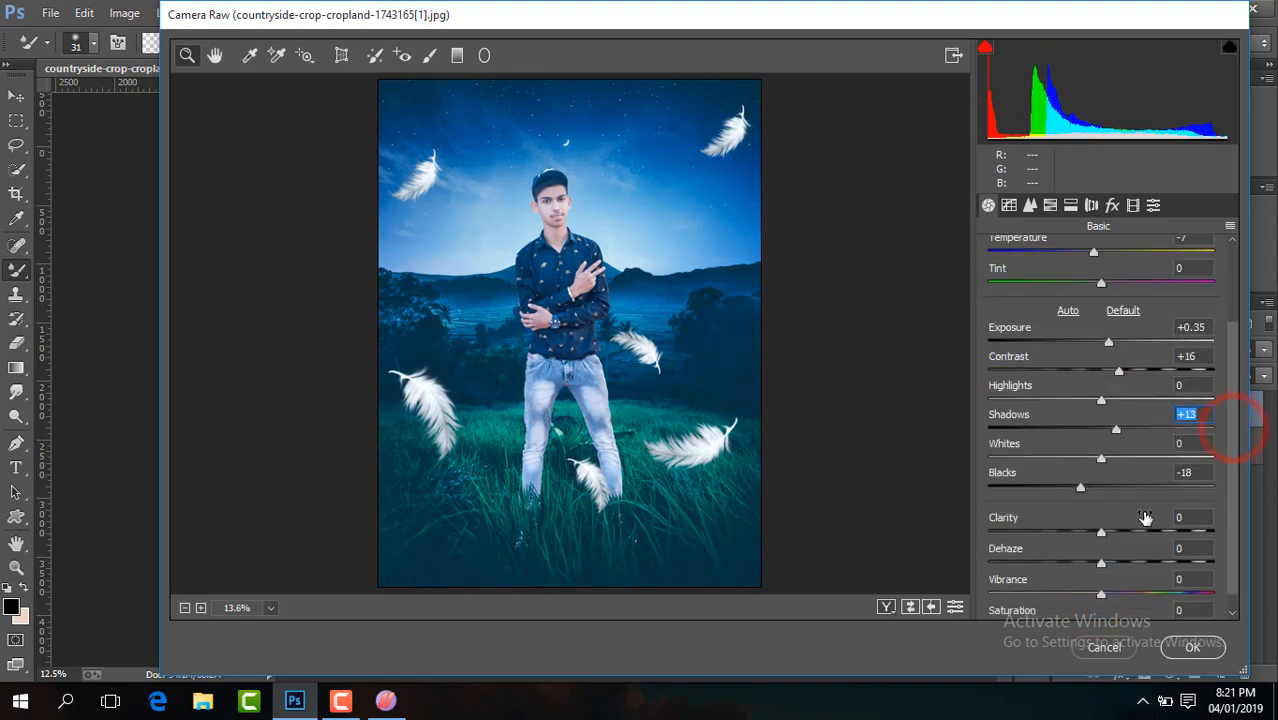
drag(1104, 533, 1117, 532)
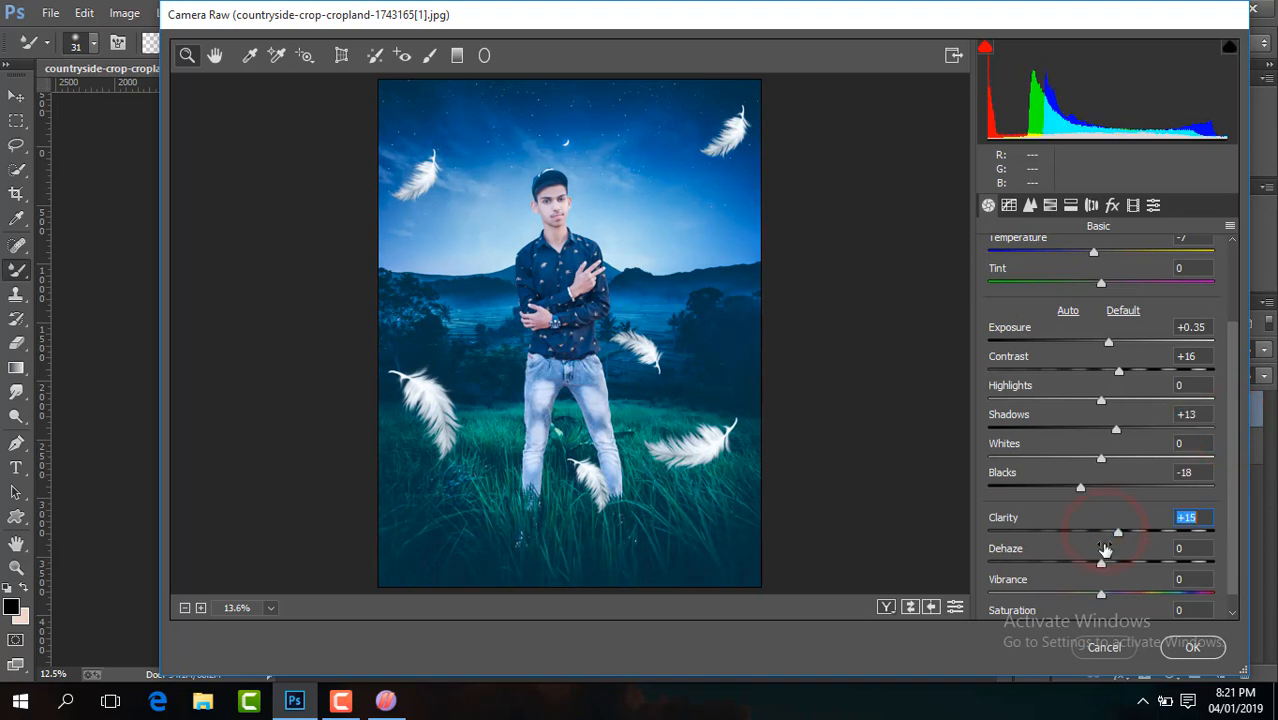
drag(1101, 597, 1113, 597)
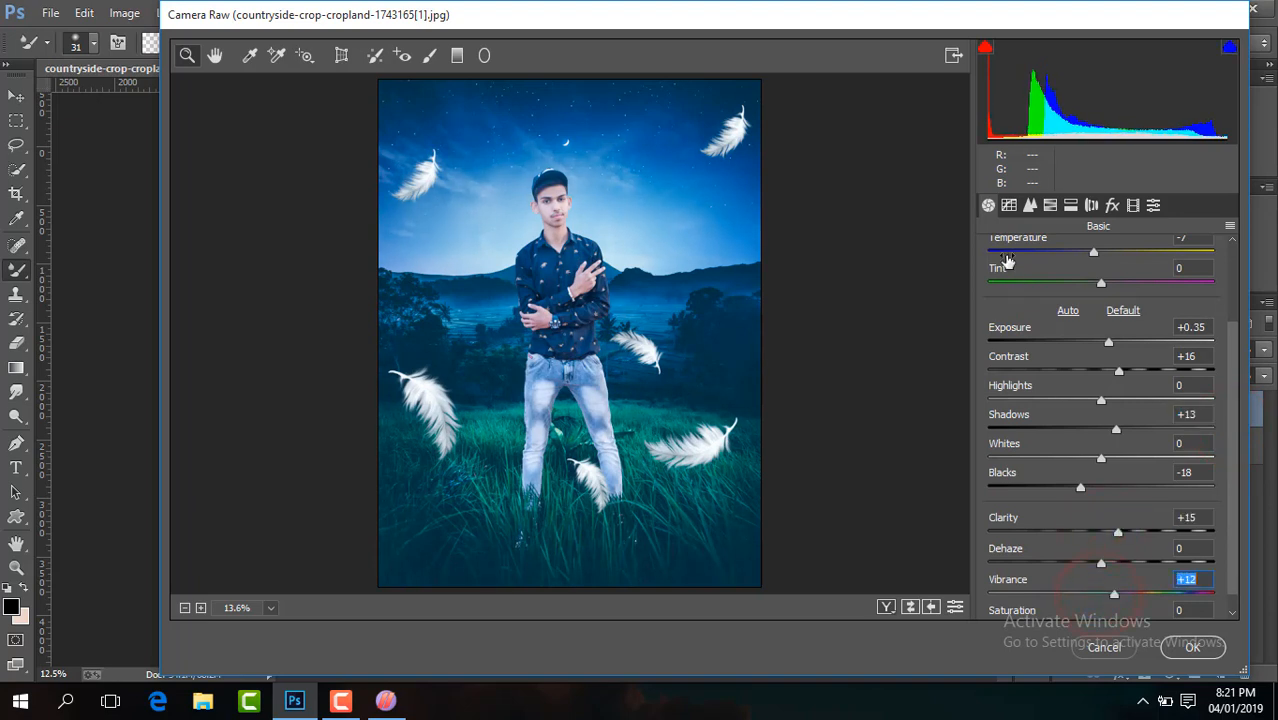
Shift the hue of the Greens to +32 in the Camera Raw HSL adjustments
click(1050, 205)
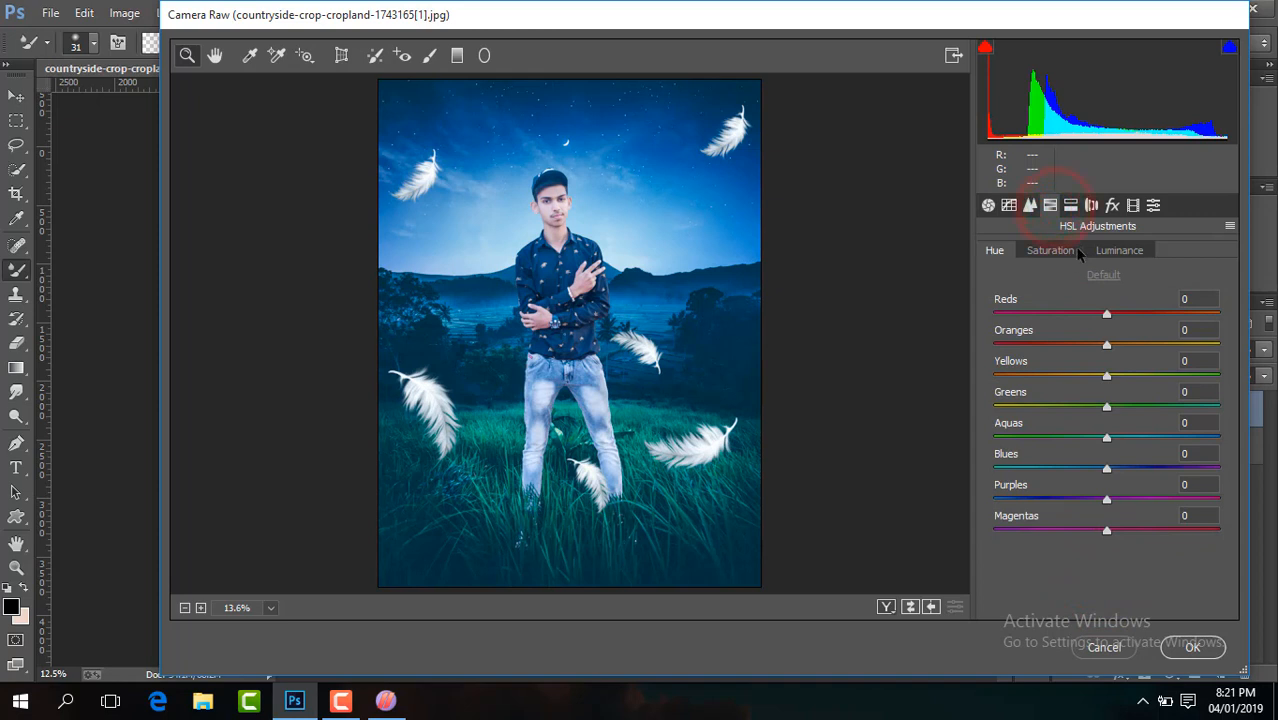
click(1065, 251)
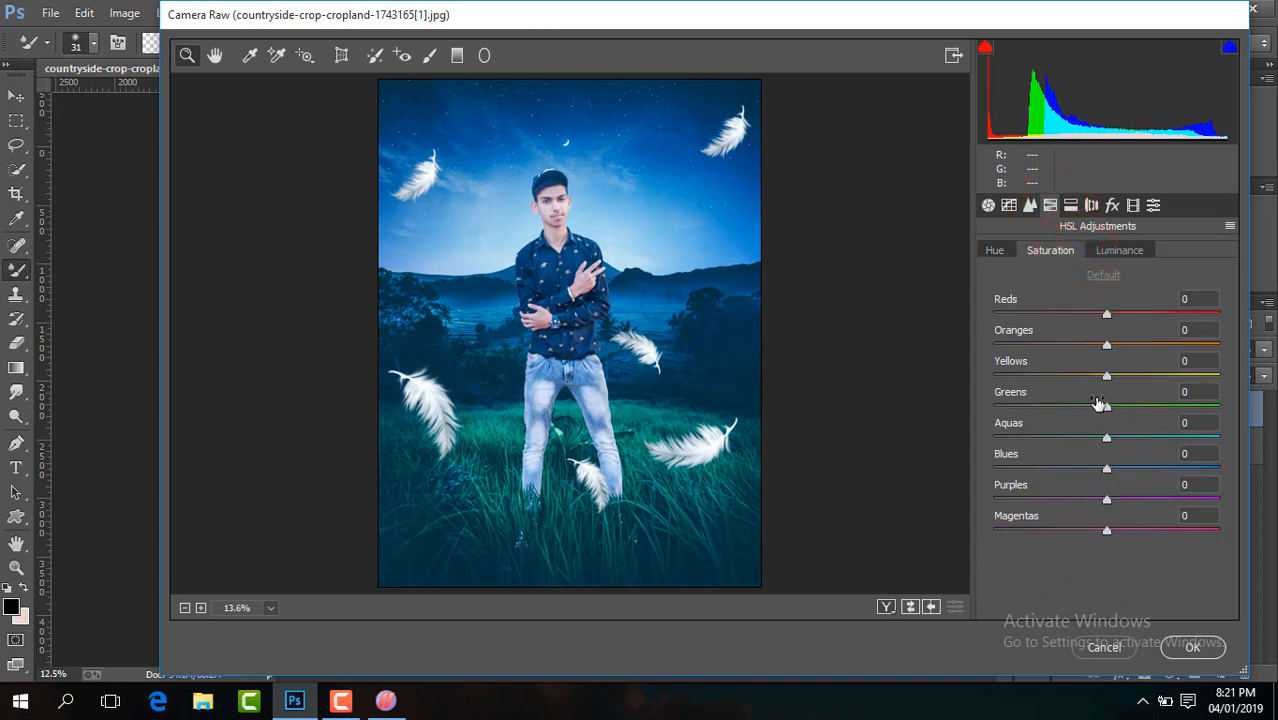
click(994, 251)
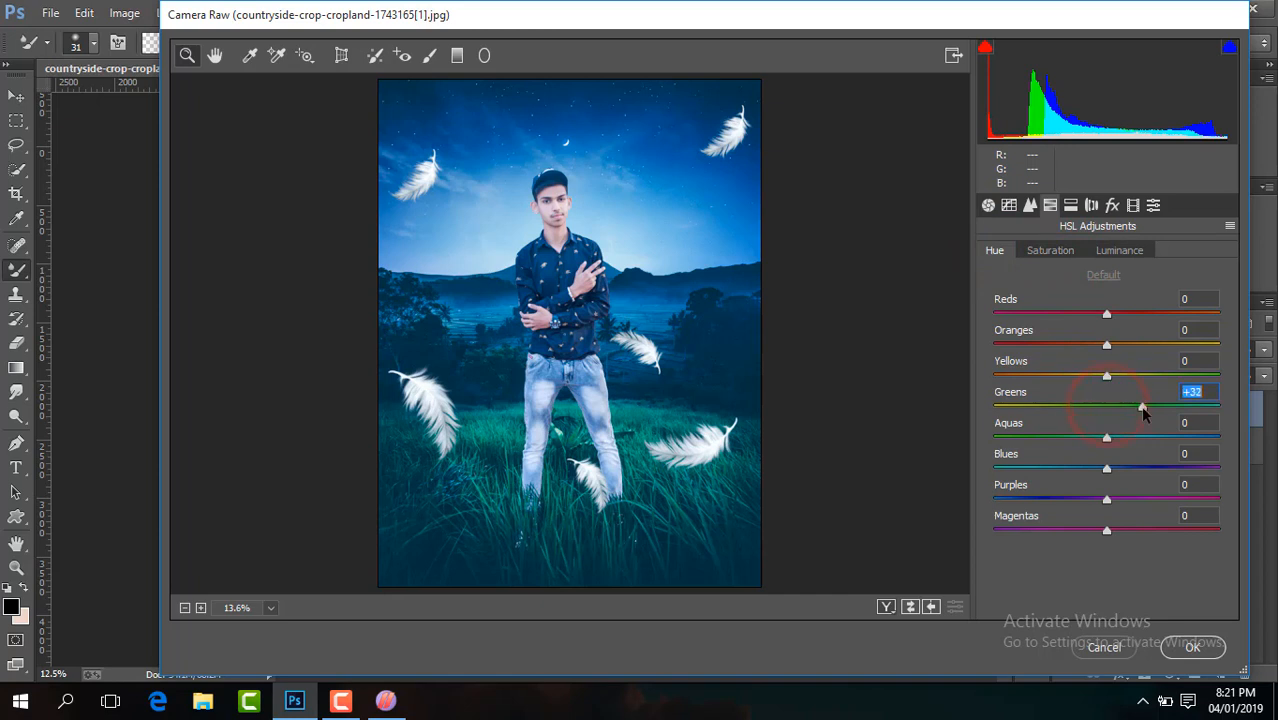
Set the Greens saturation to +17, raise the Blues saturation and set the Oranges luminance to +9
click(1064, 249)
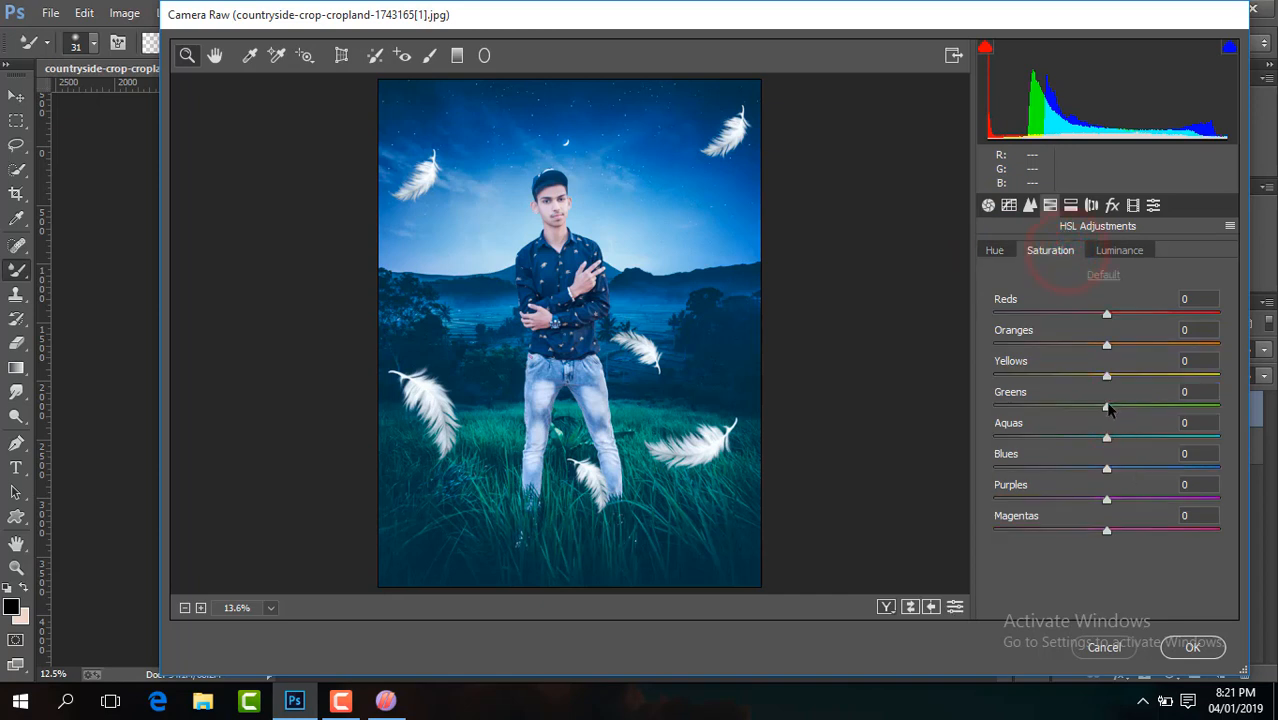
drag(1108, 408, 1127, 408)
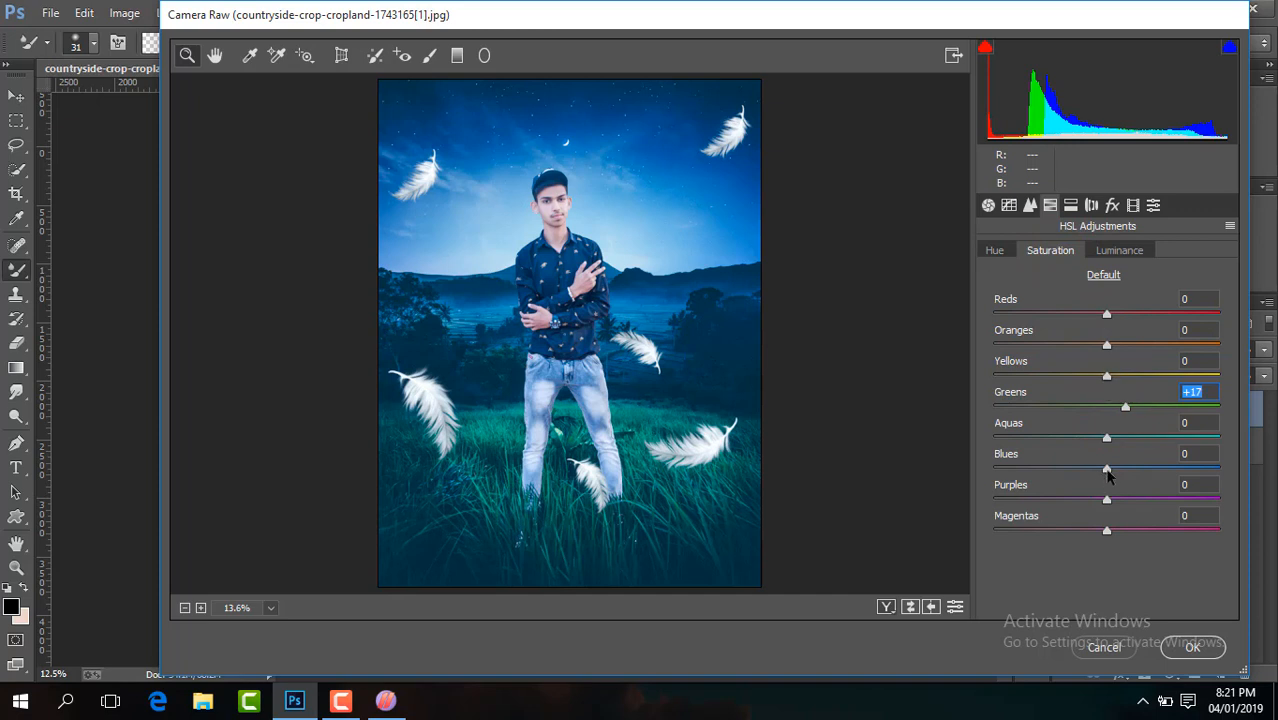
drag(1107, 470, 1127, 468)
click(1113, 250)
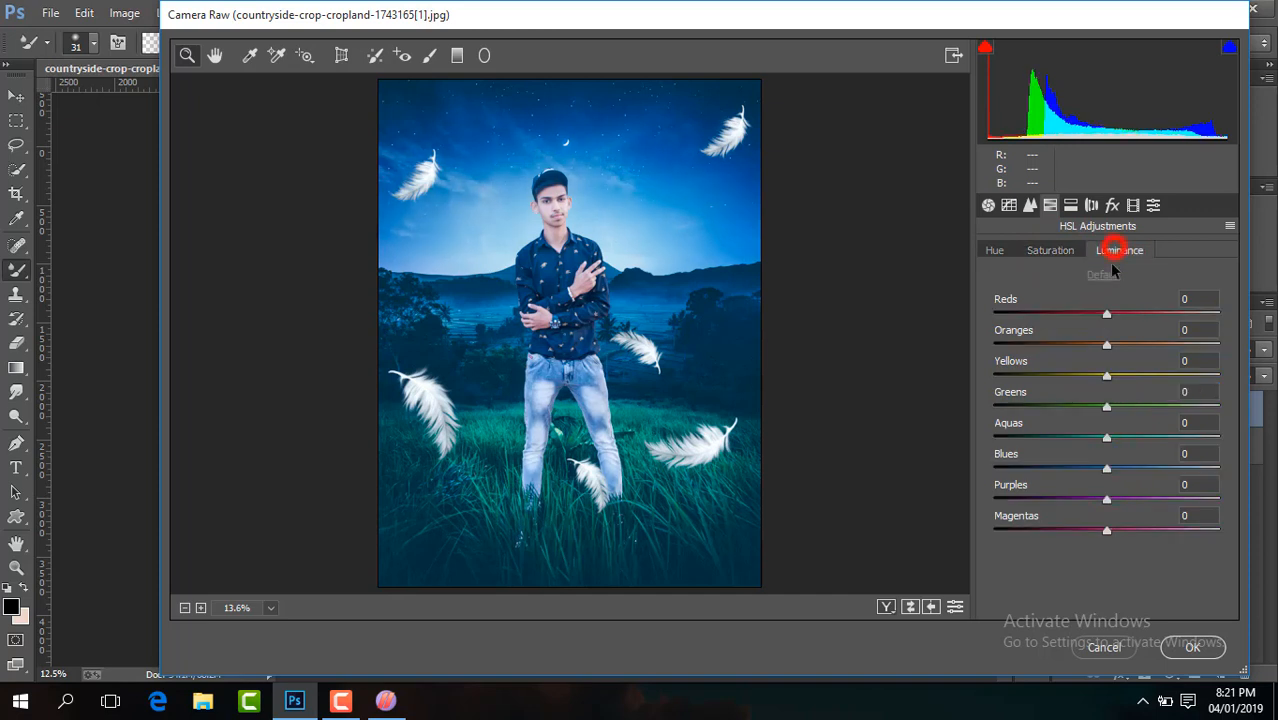
drag(1109, 345, 1120, 346)
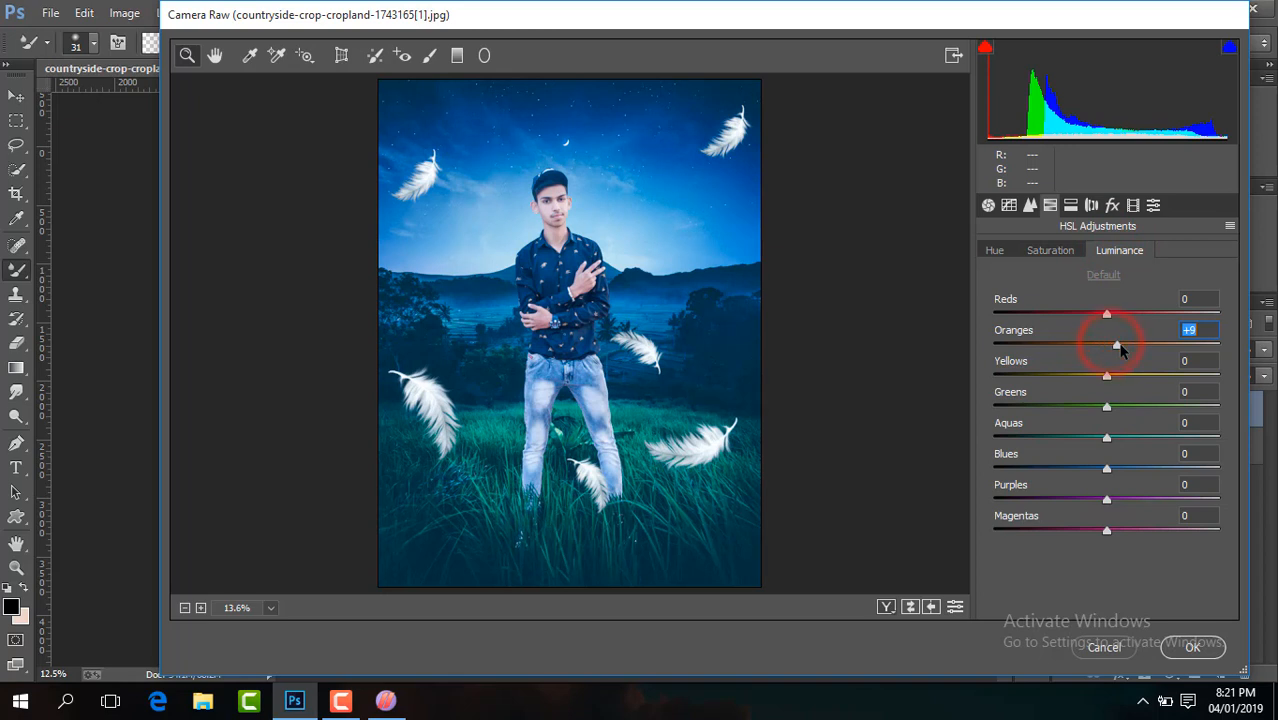
Set the Camera Raw Detail sharpening Amount to 25 and the noise reduction Luminance to 10
click(1030, 205)
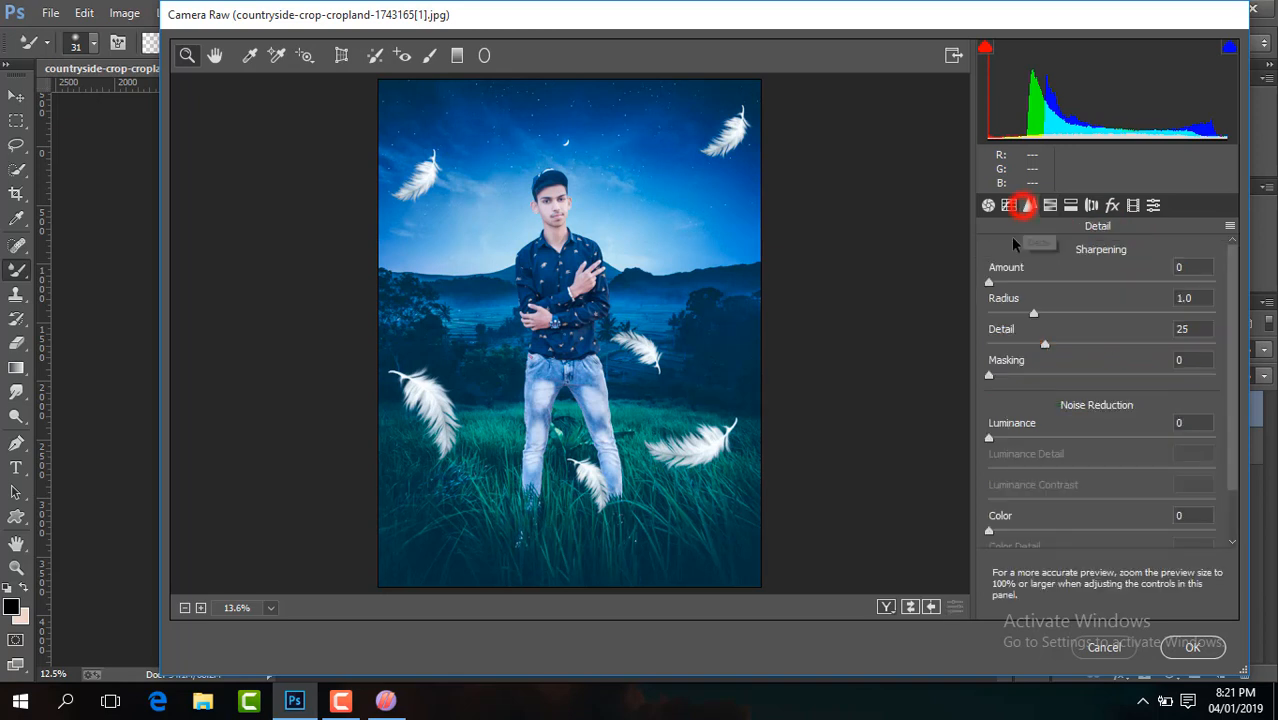
click(989, 281)
drag(1002, 281, 1026, 281)
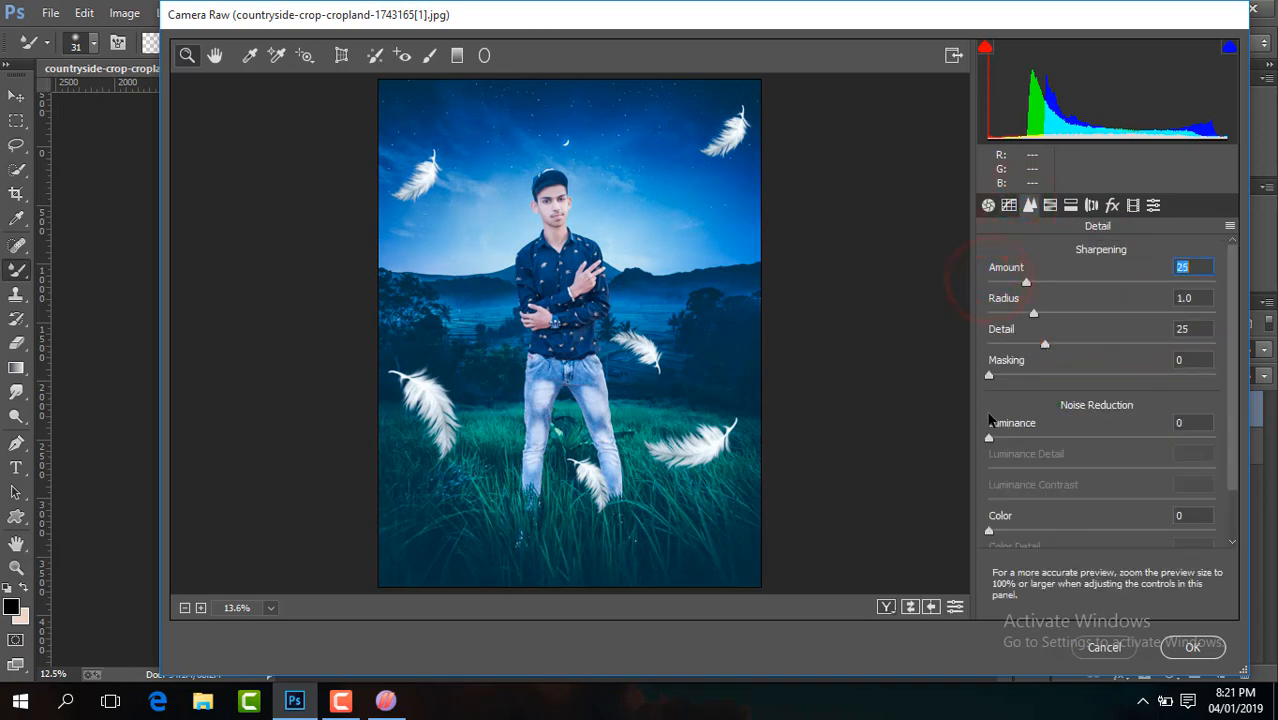
drag(988, 438, 1021, 437)
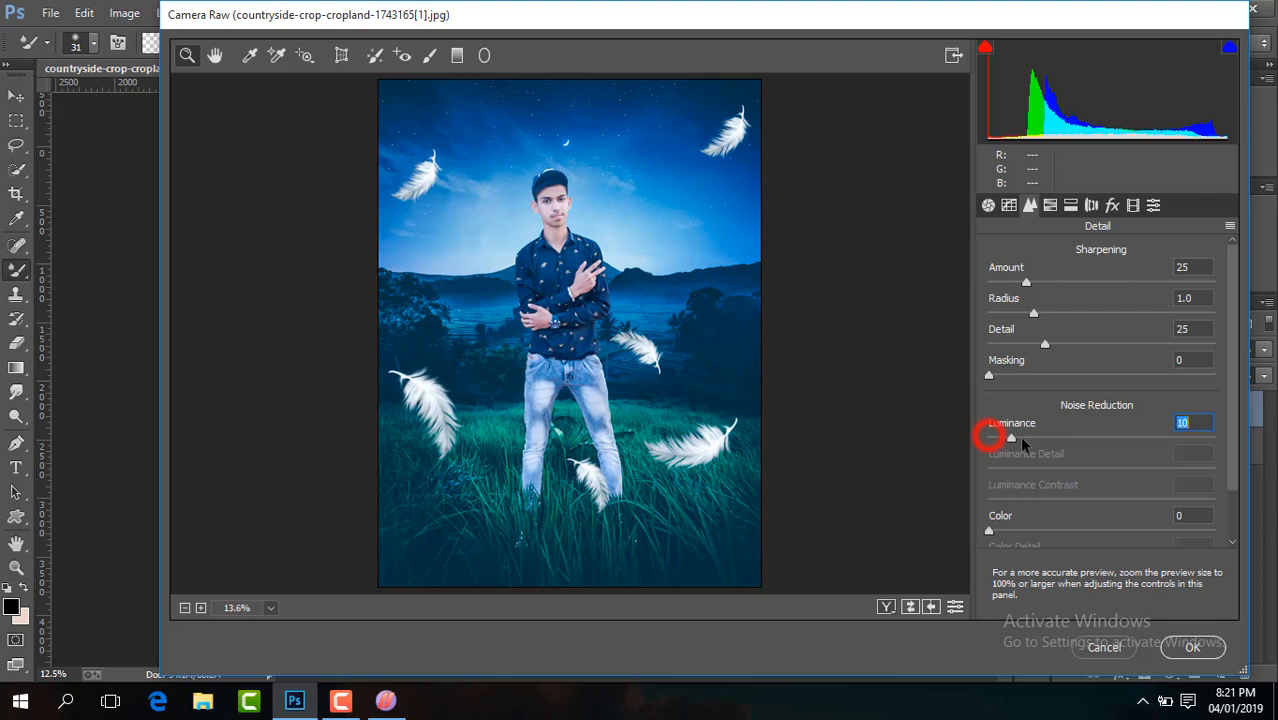
Add a slight dark post-crop vignette in the Camera Raw Effects and apply the filter to the layer
click(1112, 206)
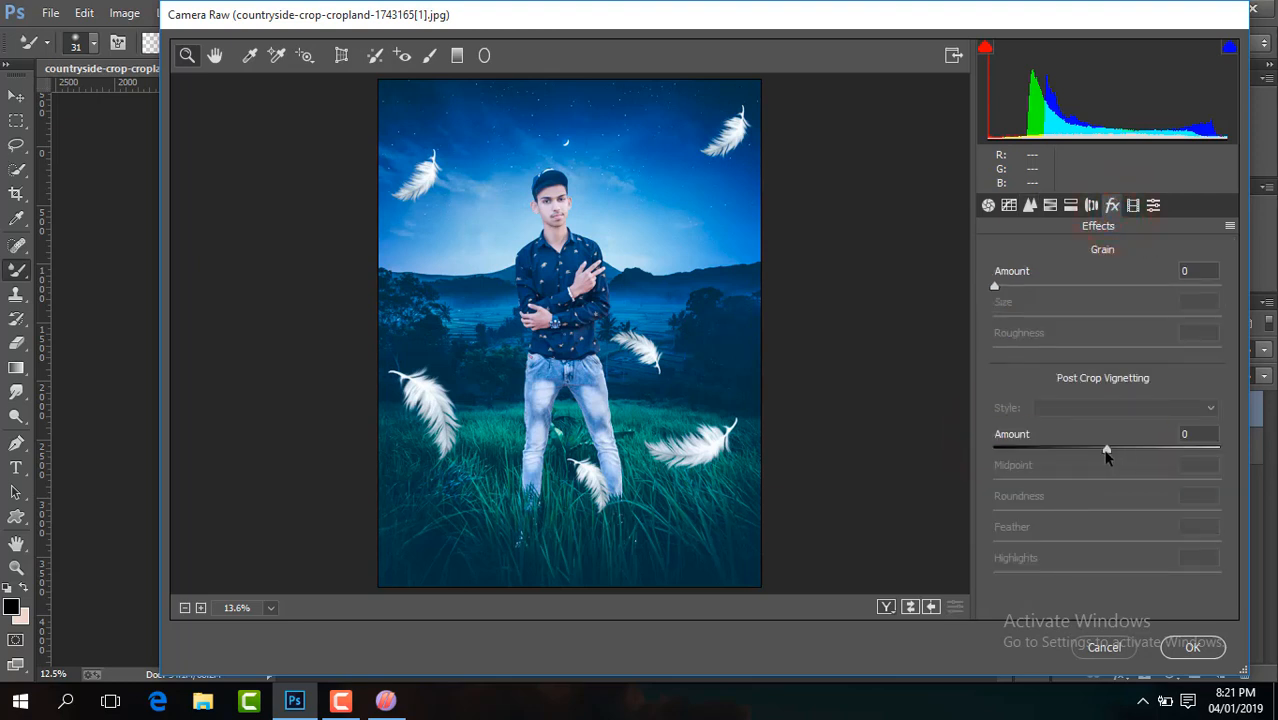
drag(1106, 453, 1096, 455)
click(1192, 649)
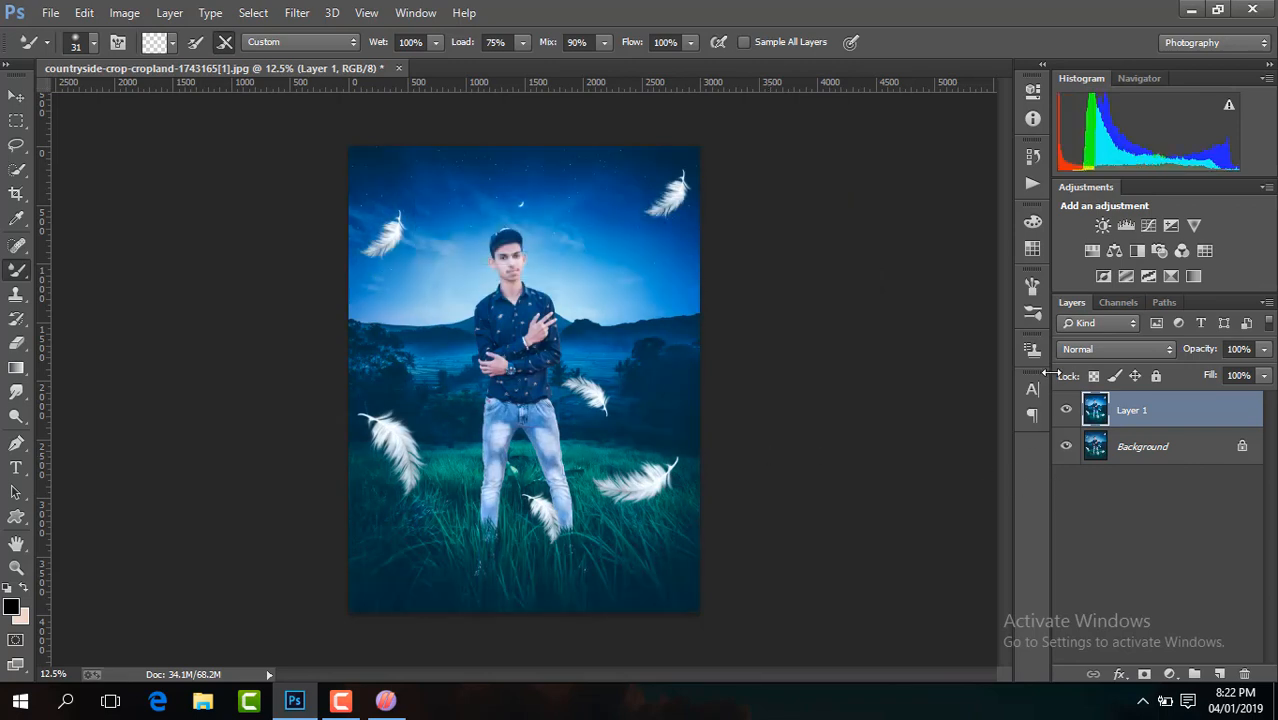
Toggle Layer 1's visibility to compare before and after the grade, and merge it into the Background layer
click(1065, 413)
click(1065, 413)
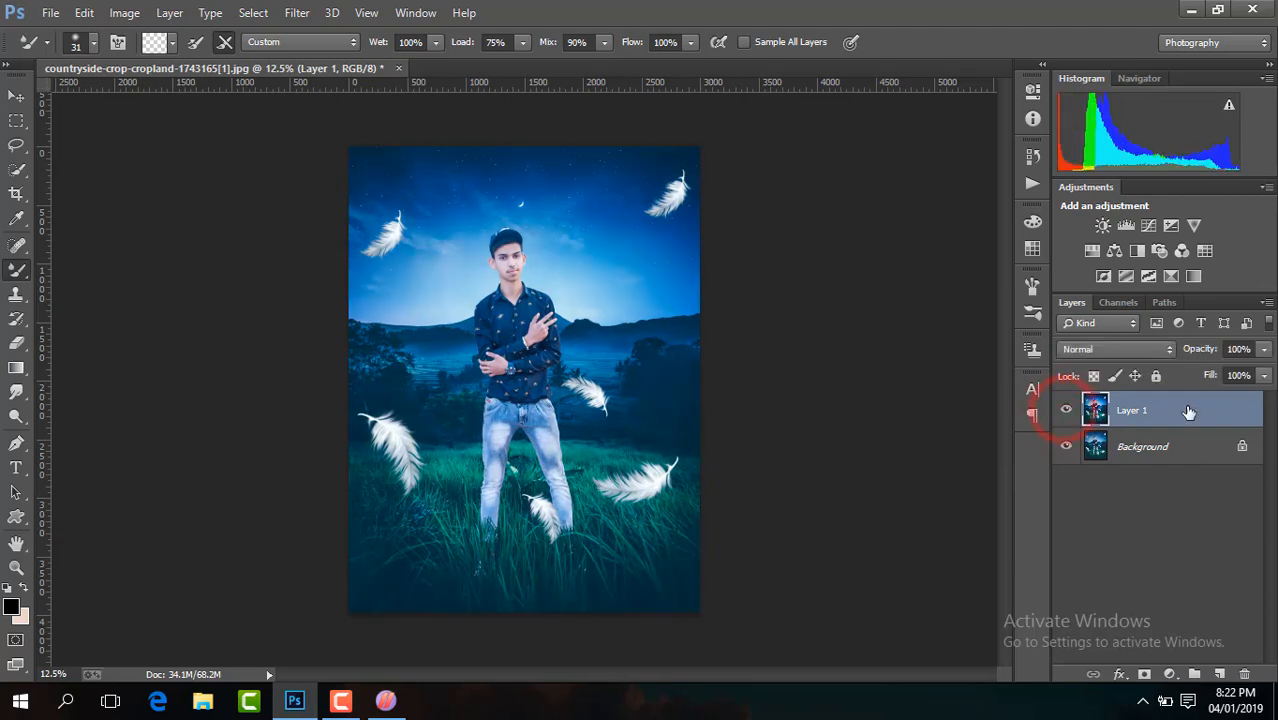
right_click(1067, 420)
click(862, 538)
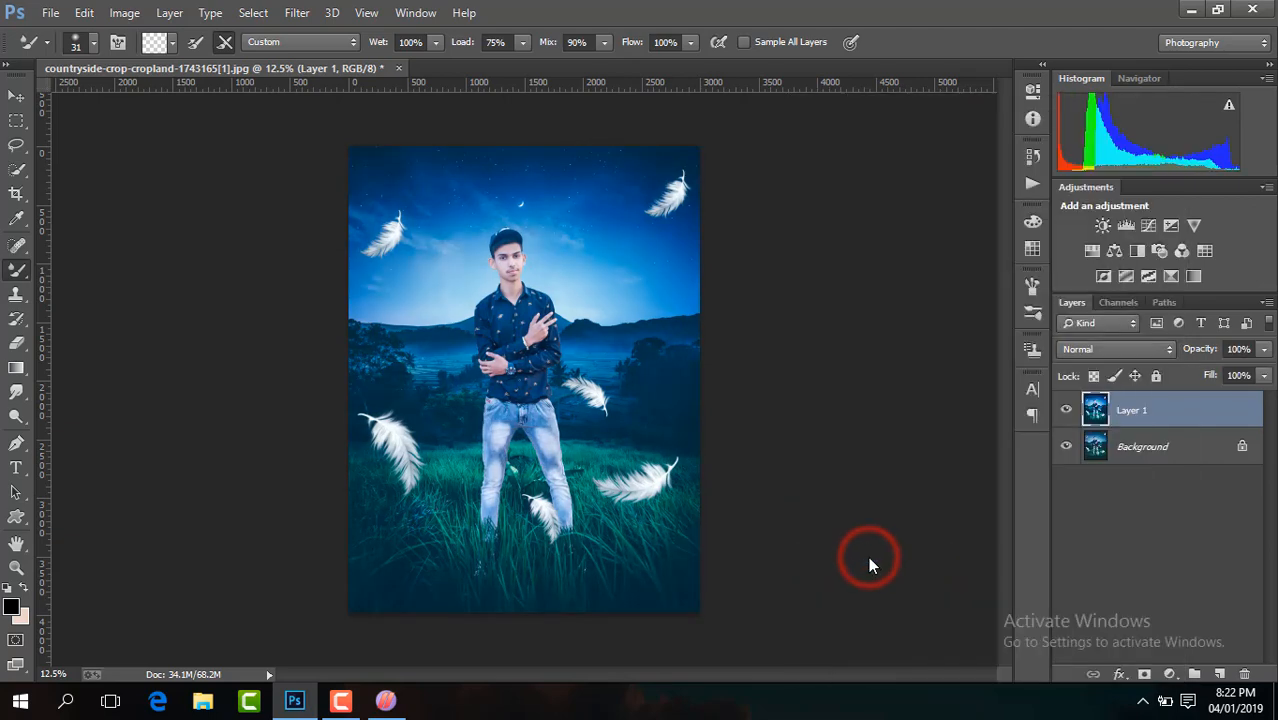
key(ctrl+minus)
key(ctrl+minus)
key(ctrl+plus)
key(ctrl+plus)
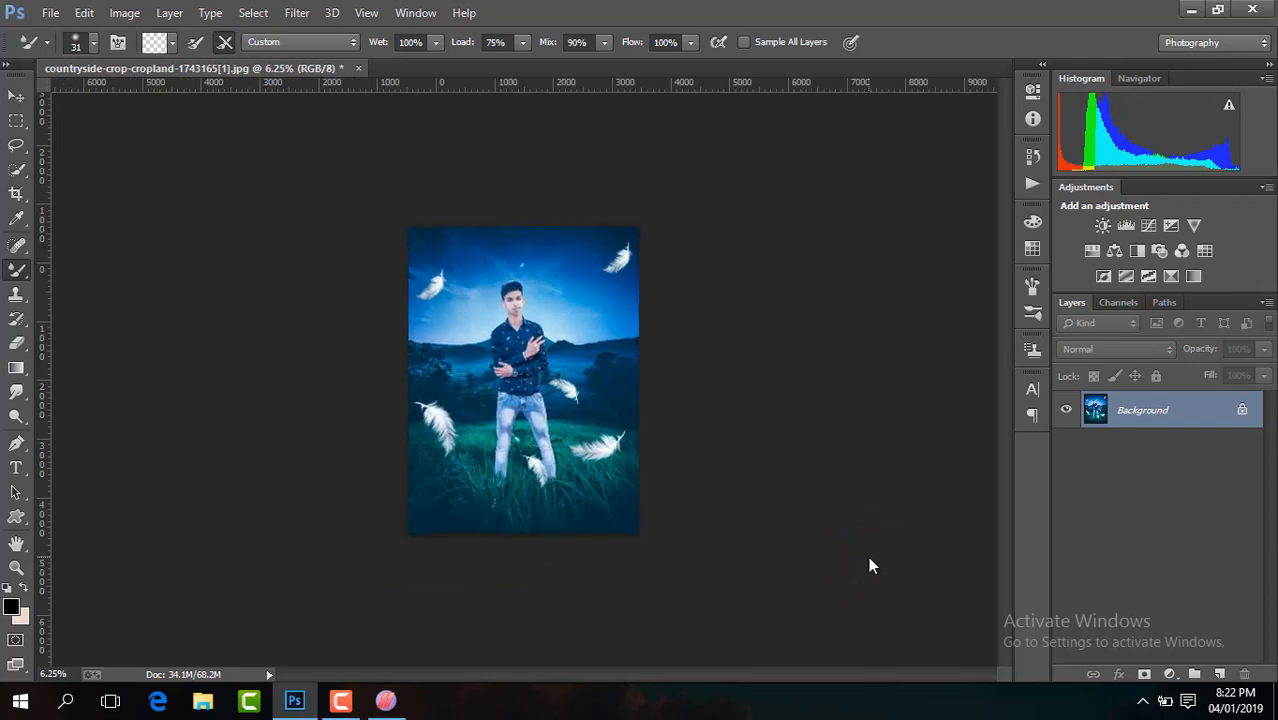
key(ctrl+plus)
key(ctrl+minus)
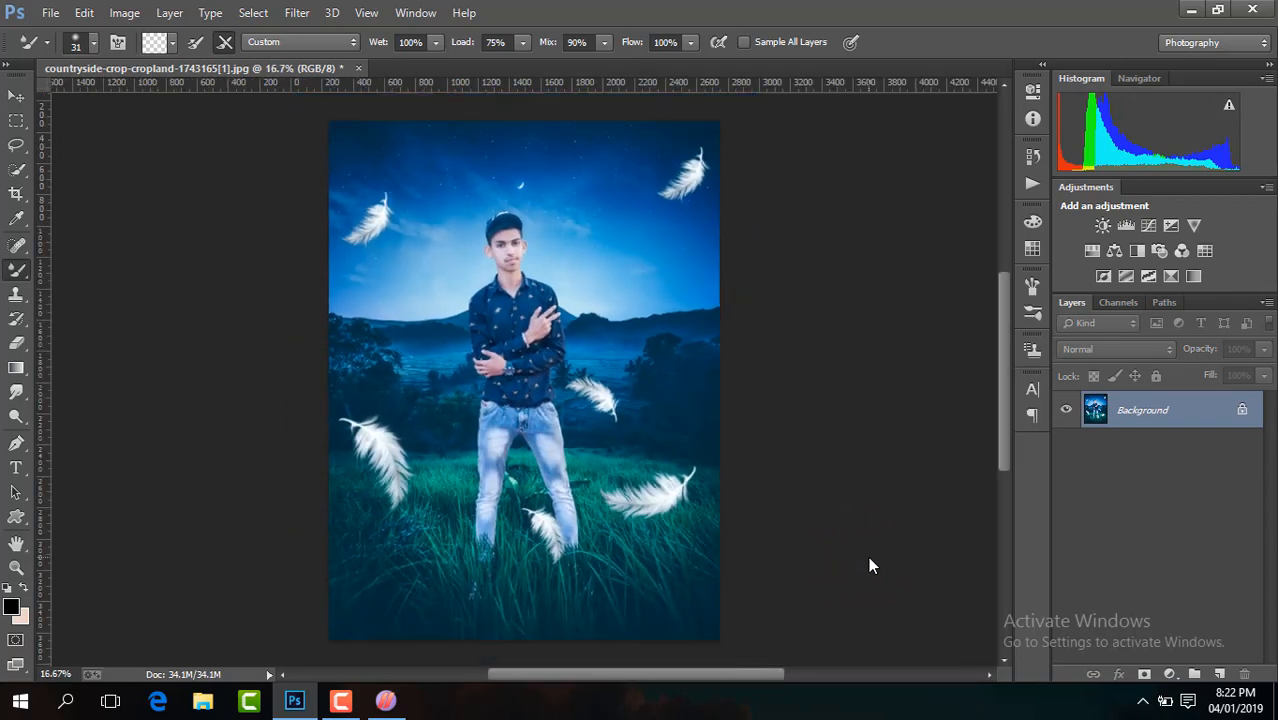
click(340, 700)
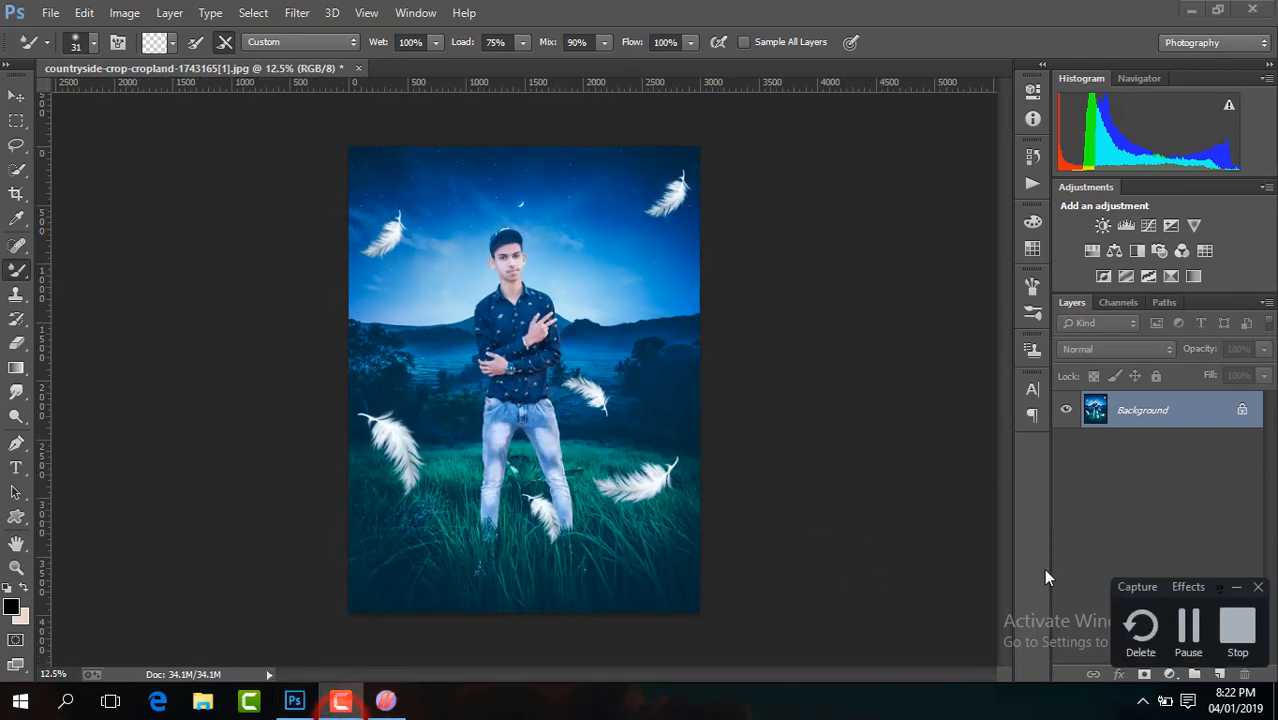
click(1188, 624)
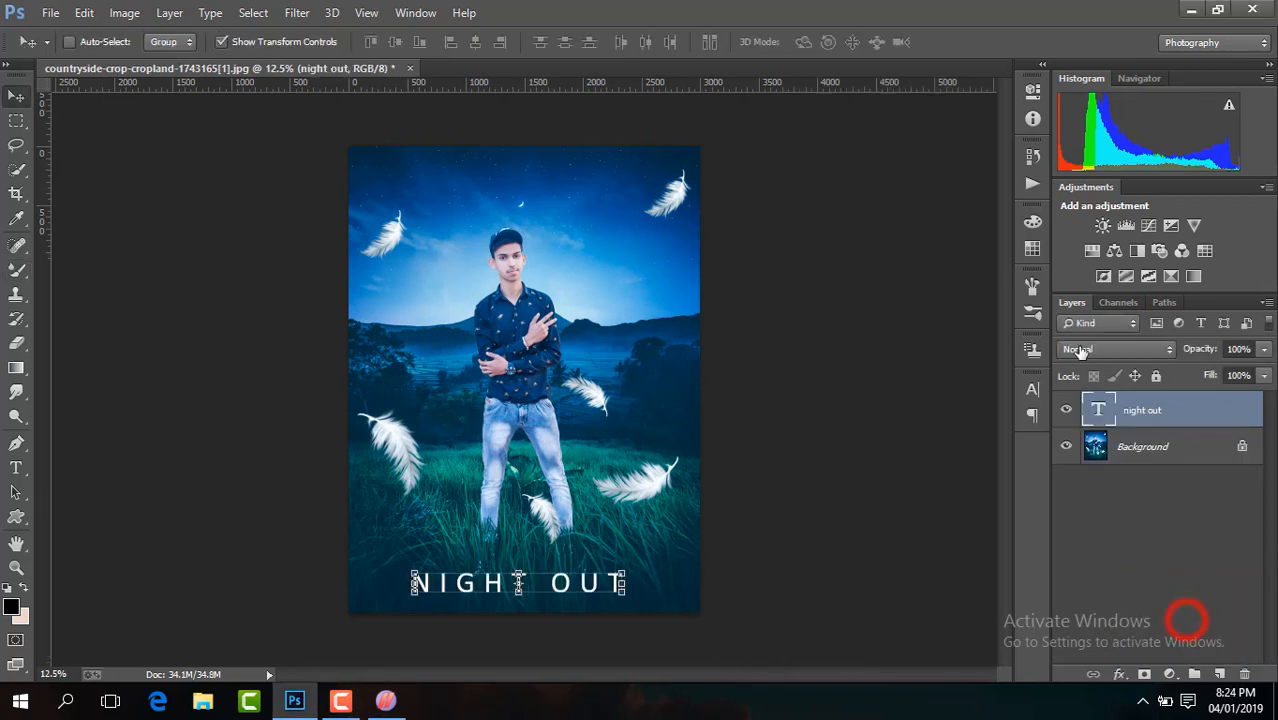
Toggle the "night out" text layer's visibility to compare, and turn off the display of transform controls
click(1066, 409)
click(1066, 409)
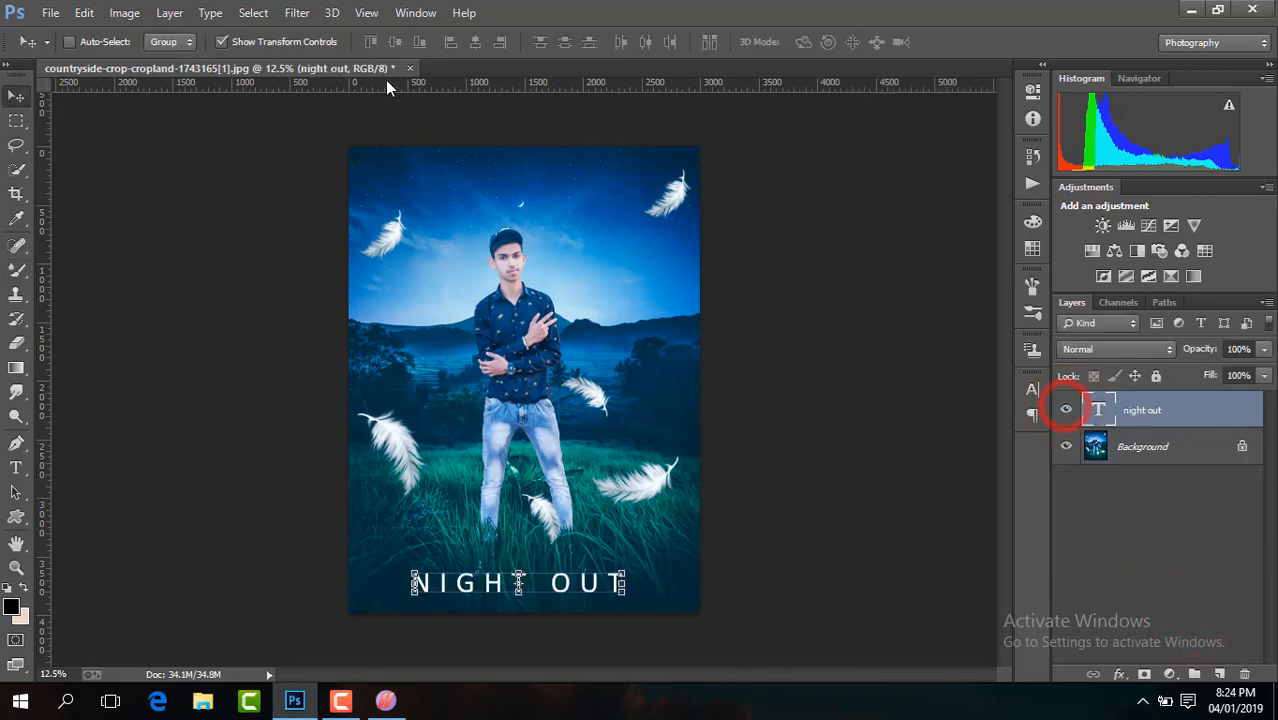
click(251, 43)
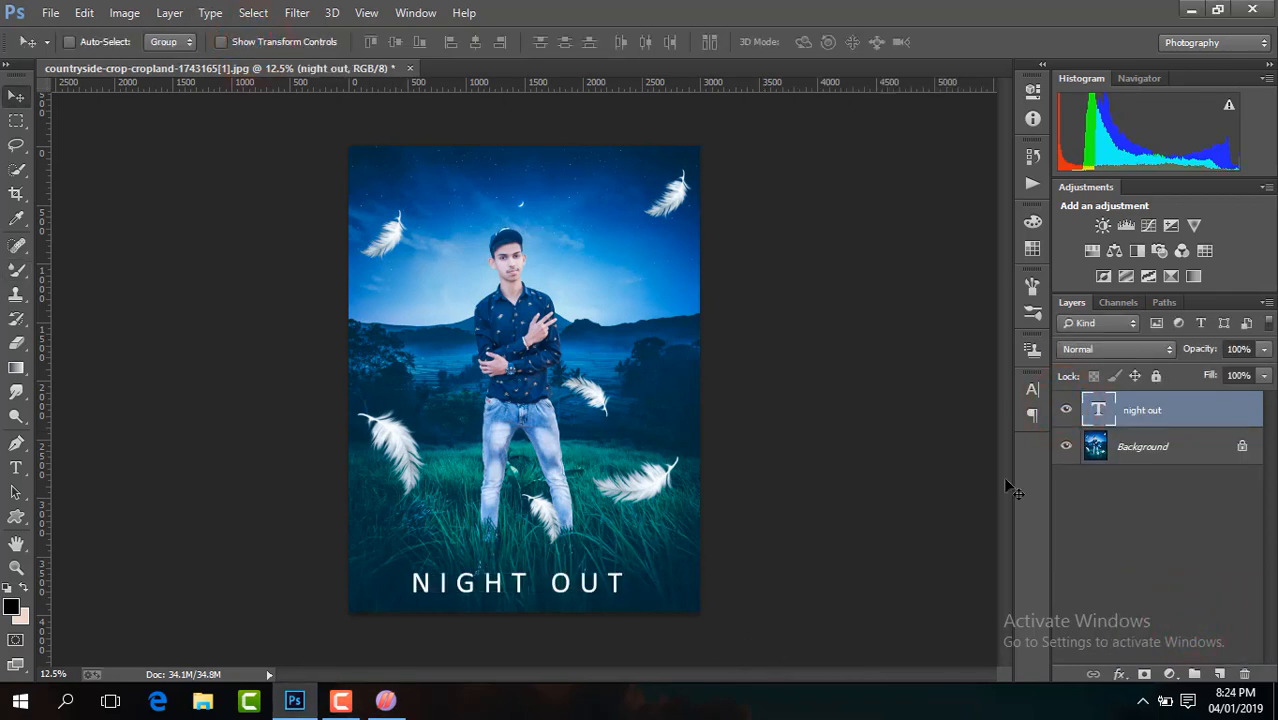
Open the layer commands for the Background layer
right_click(1148, 444)
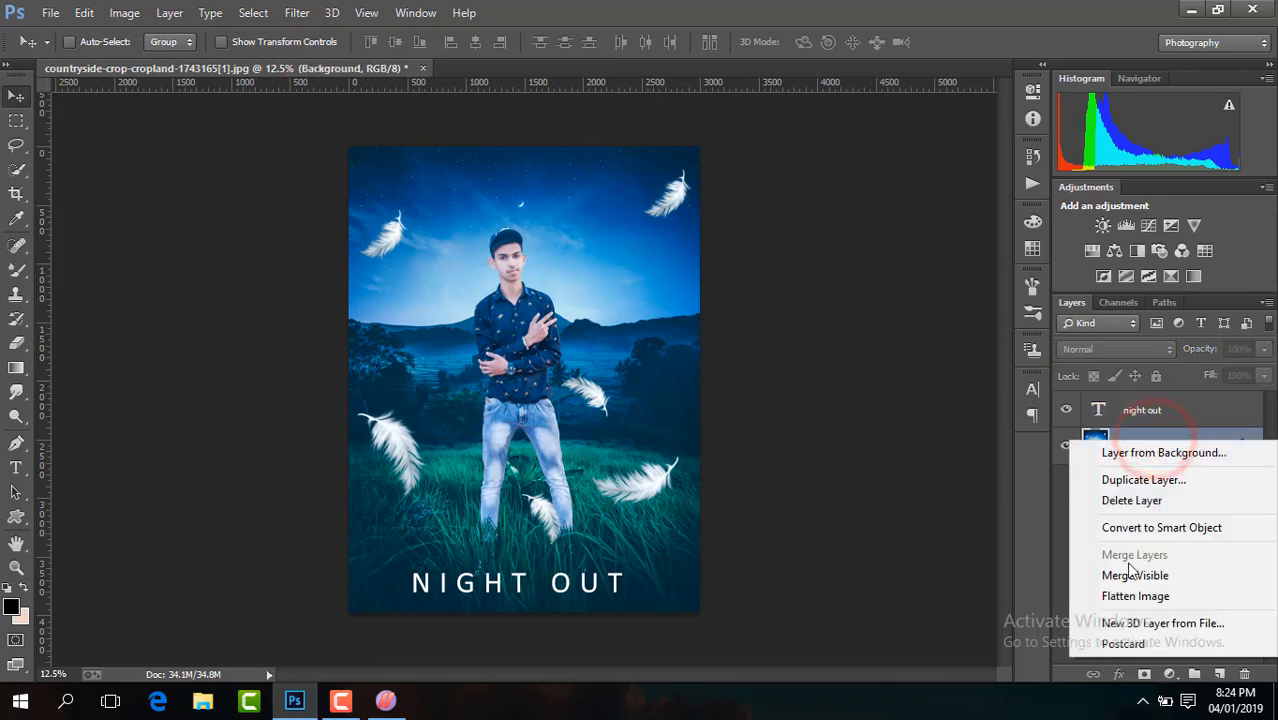